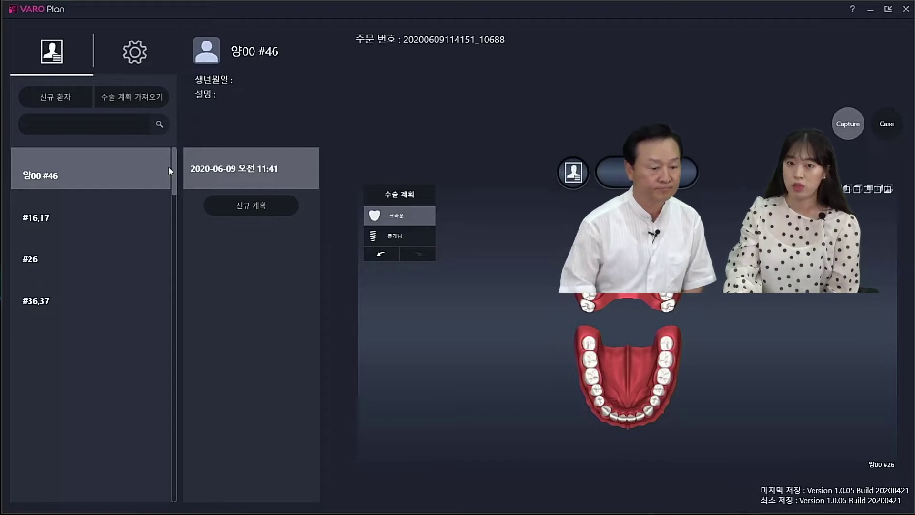
Step: Open the 2020-06-09 plan of the #46 case and assign a crown and implant planning (플래닝) to lower tooth 46
double_click(274, 166)
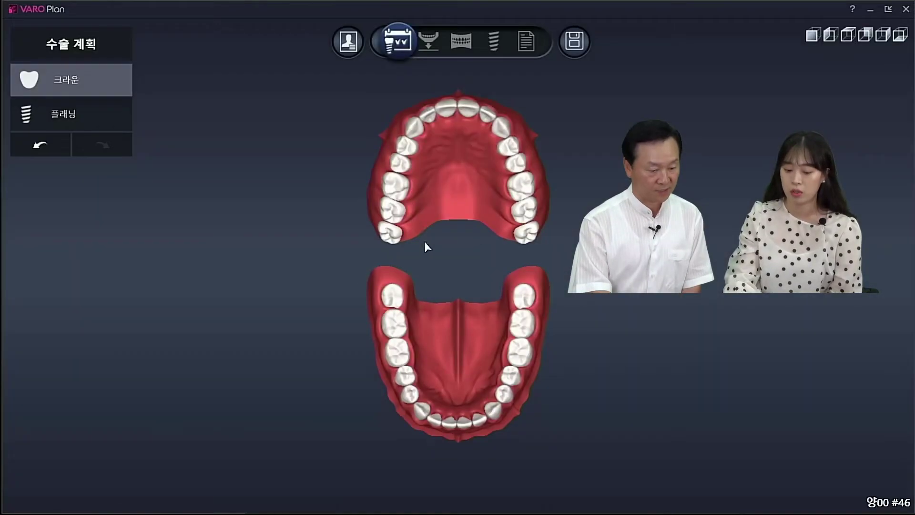
left_click(397, 352)
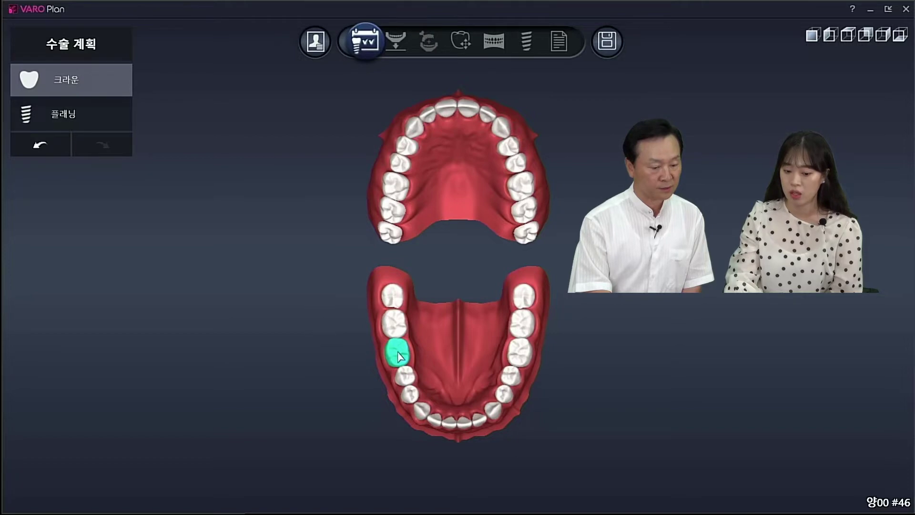
left_click(78, 114)
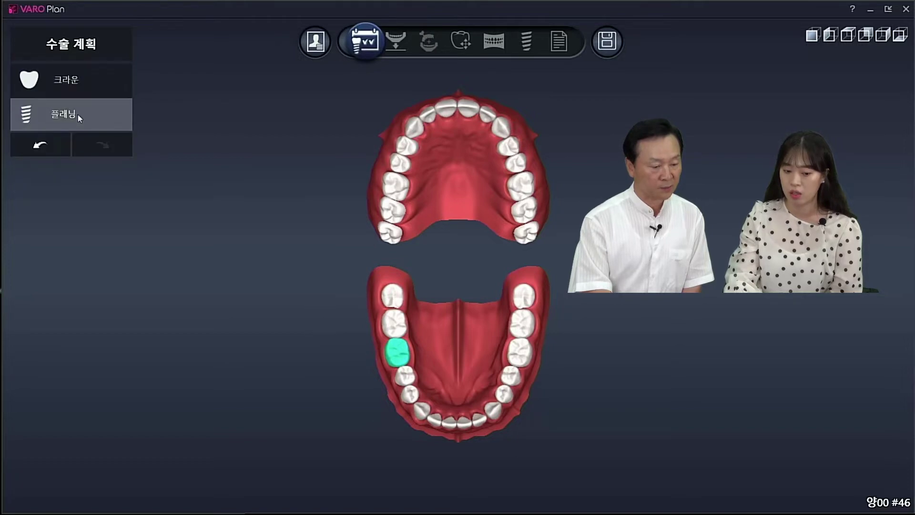
left_click(396, 357)
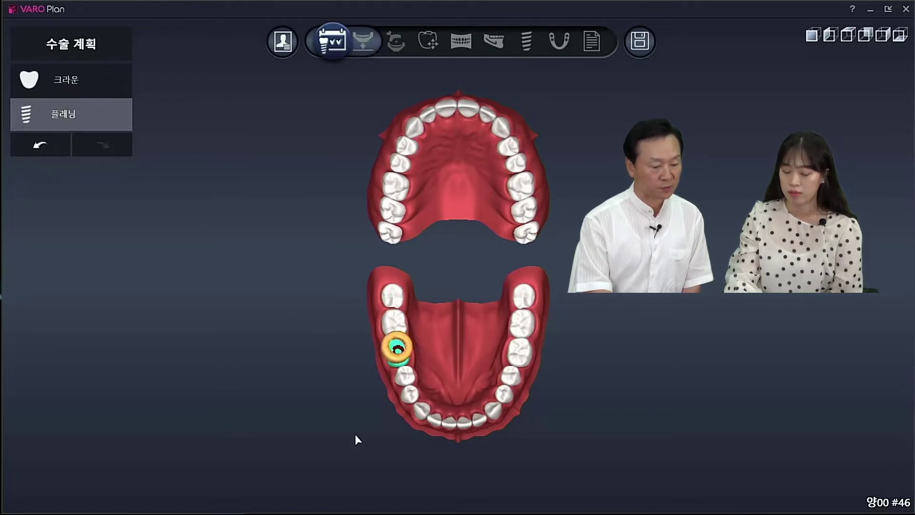
Step: Register the case's CT data from the dcm series in its DEMO CT subfolder and inspect the 3D skull
left_click(366, 42)
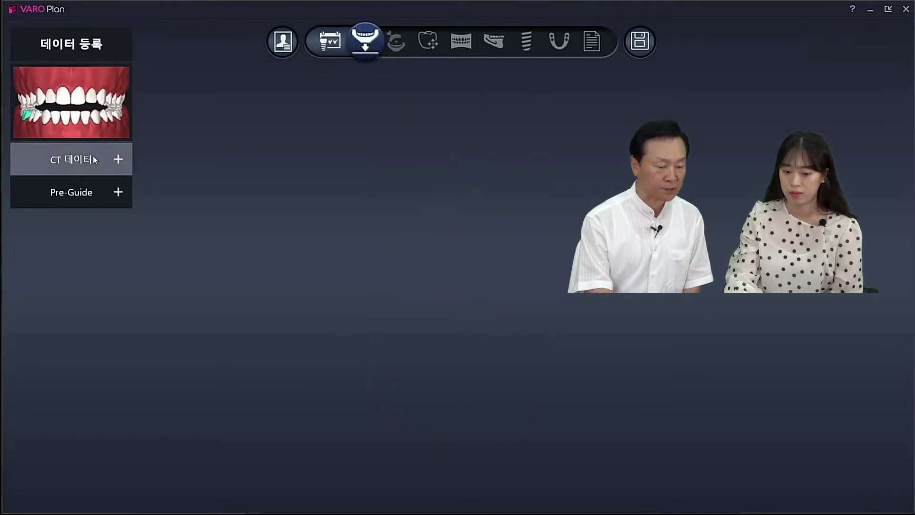
left_click(93, 157)
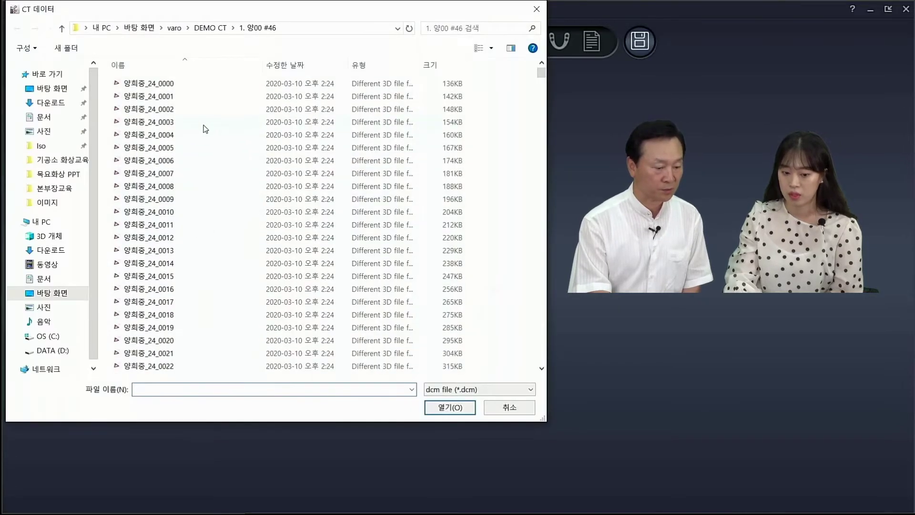
double_click(205, 122)
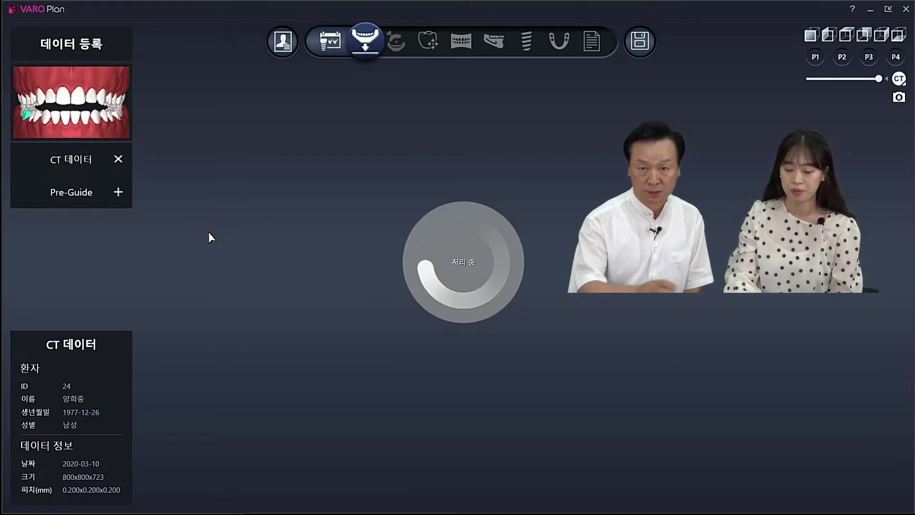
left_click_drag(340, 251, 382, 250)
scroll(335, 269, "up", 4)
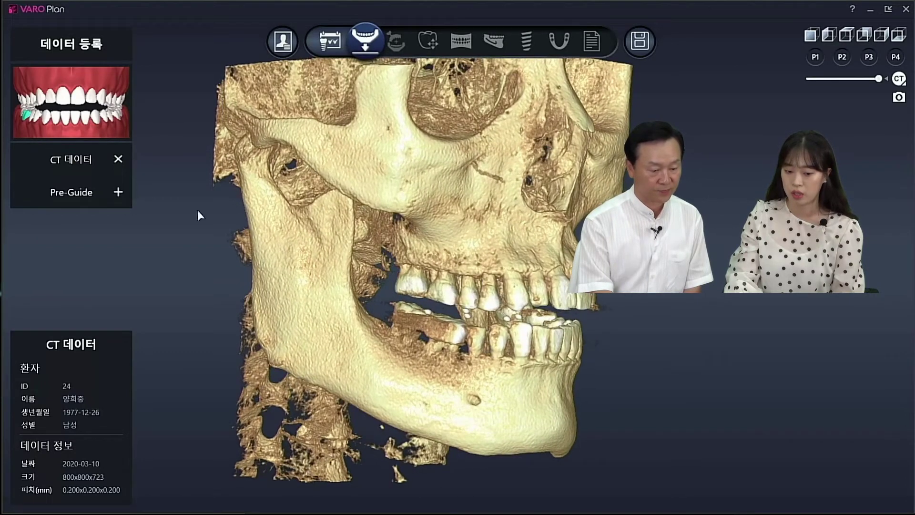
Step: Compare the PGS13, PGM24 and PGS24 trays on the lower jaw and apply PGS24 as the Pre-Guide
left_click(74, 196)
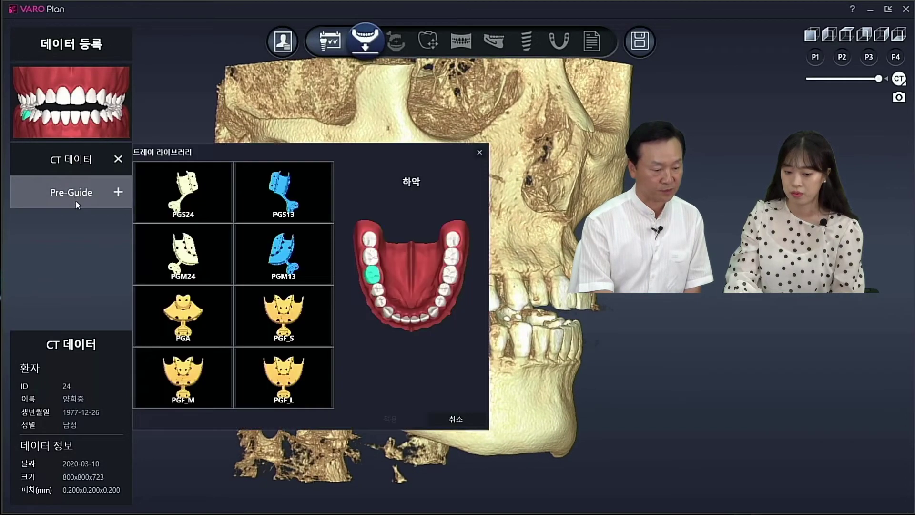
left_click(170, 181)
left_click(277, 238)
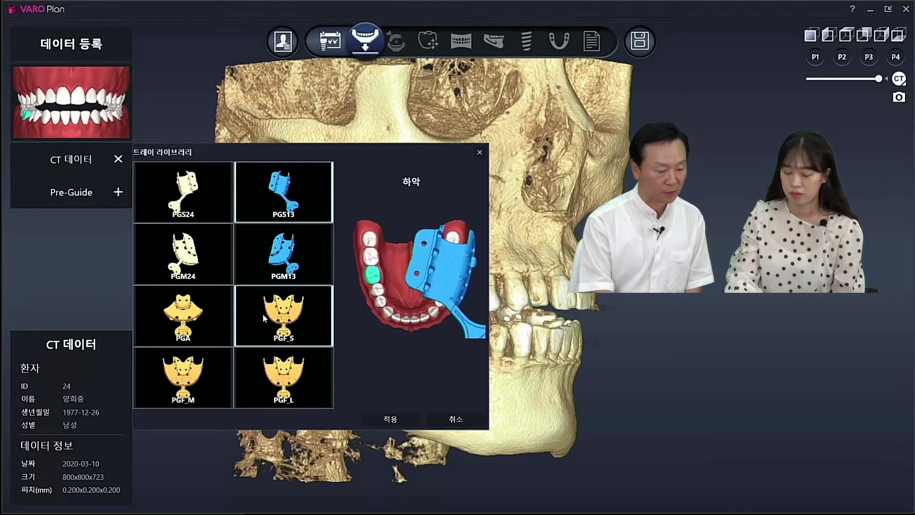
left_click(191, 196)
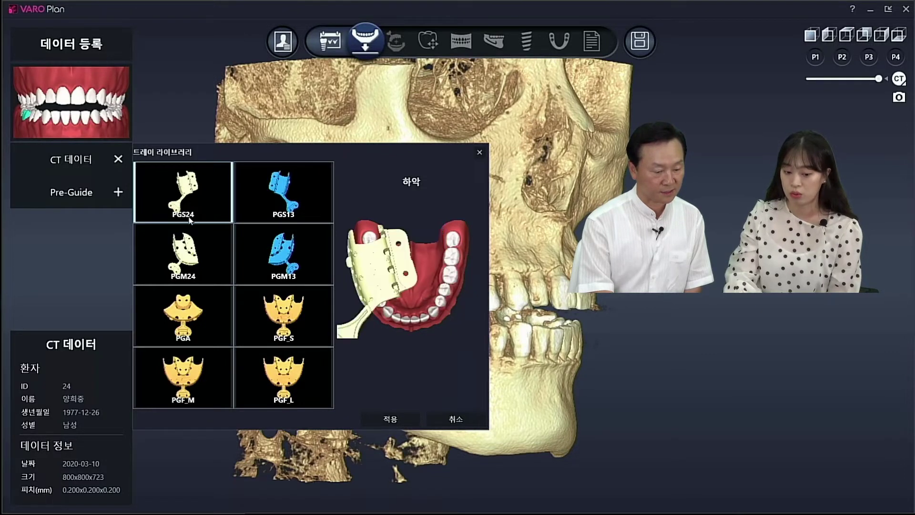
left_click(216, 251)
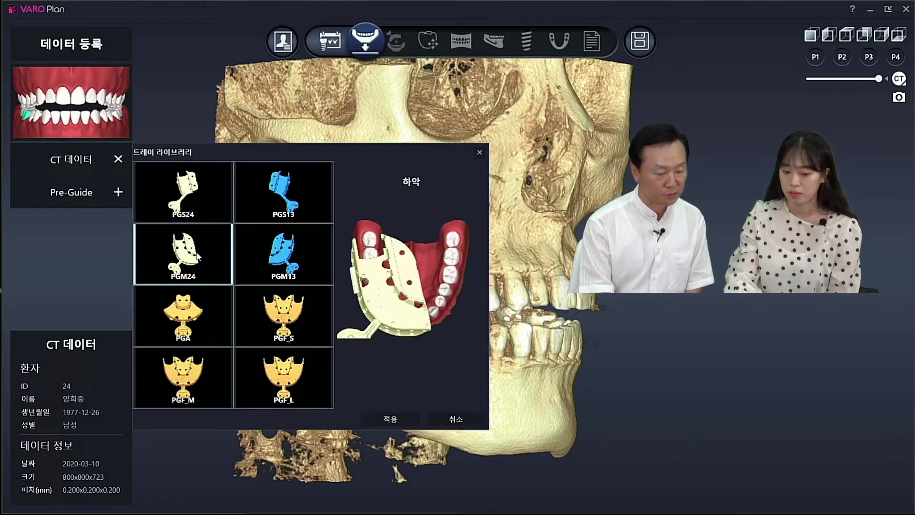
left_click(292, 200)
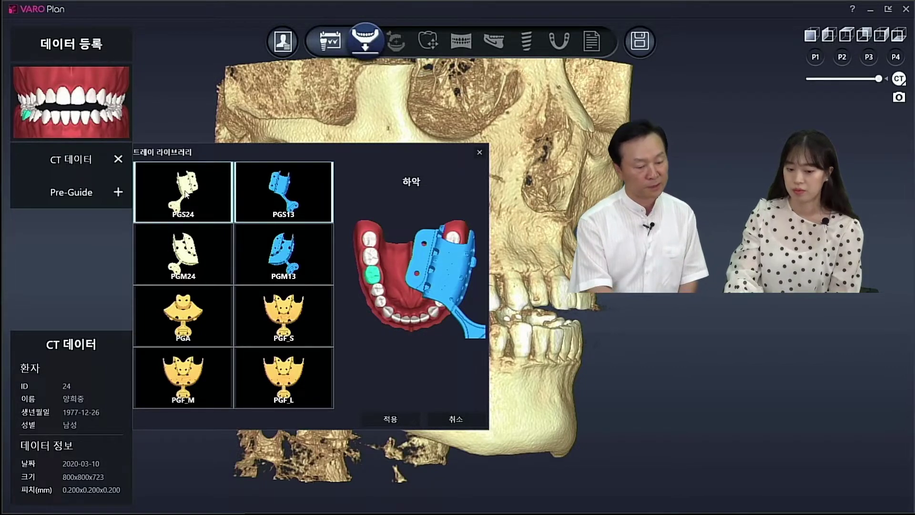
left_click(185, 253)
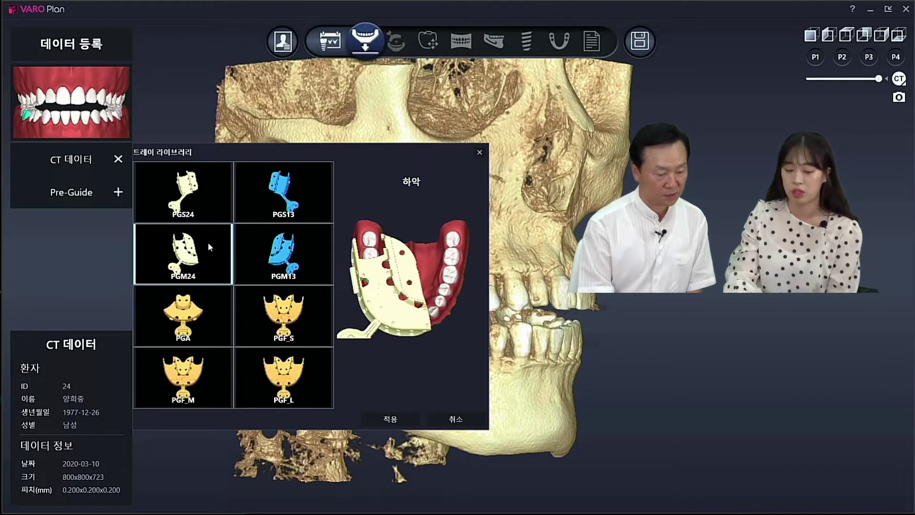
left_click(184, 191)
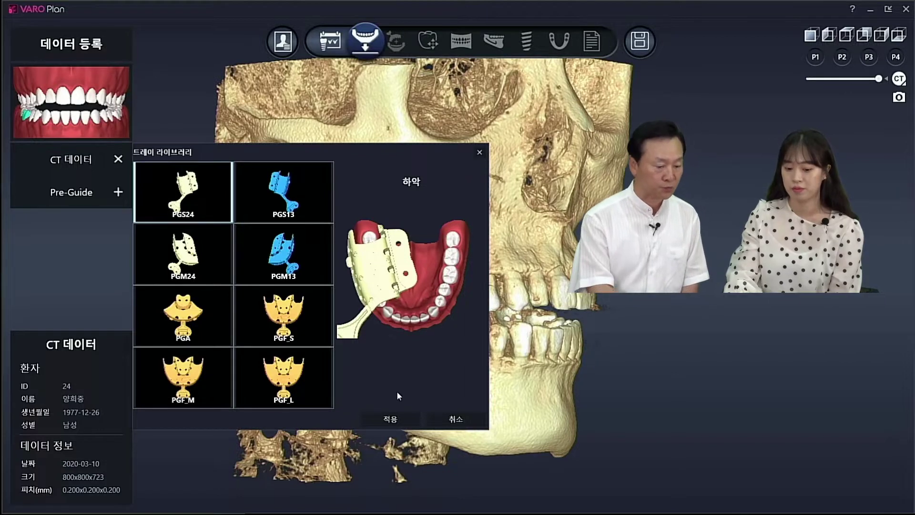
left_click(392, 418)
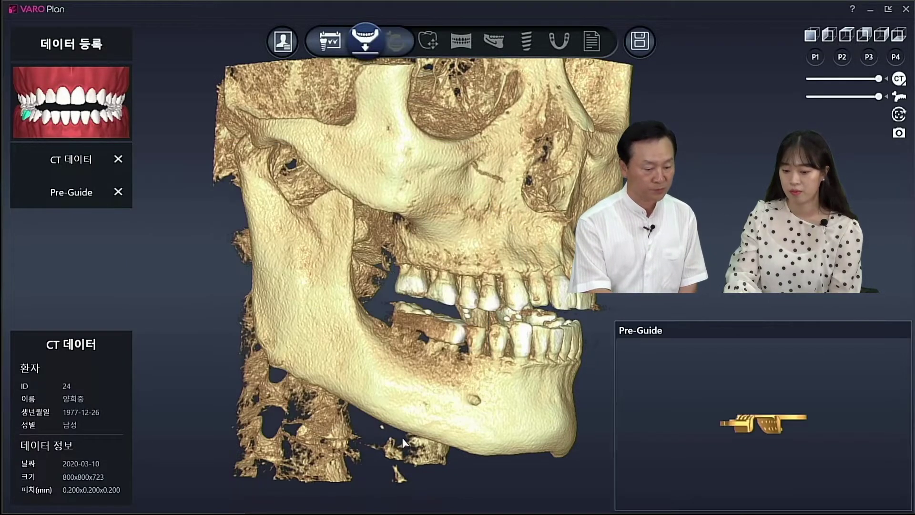
left_click_drag(762, 370, 761, 386)
left_click_drag(867, 406, 750, 357)
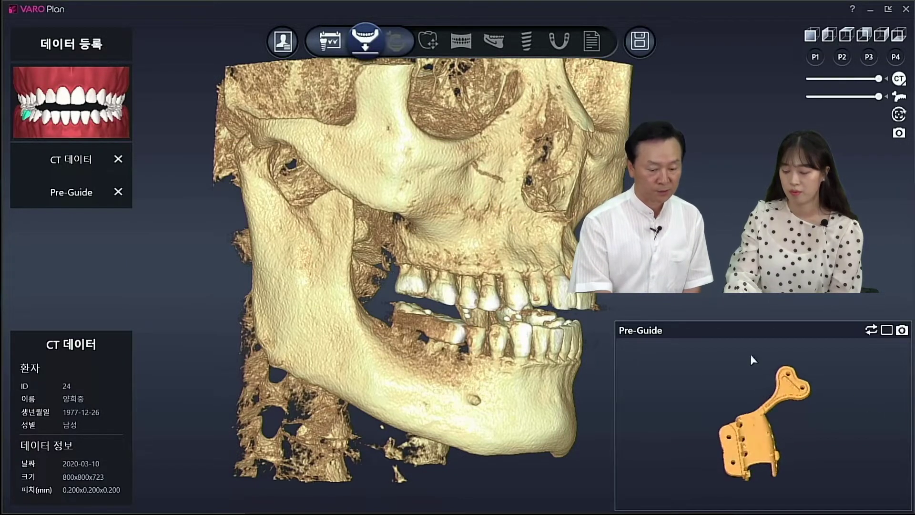
Step: Start the alignment stage and raise the VR view's HU threshold to isolate the Pre-Guide's radiopaque markers from the teeth
left_click(394, 47)
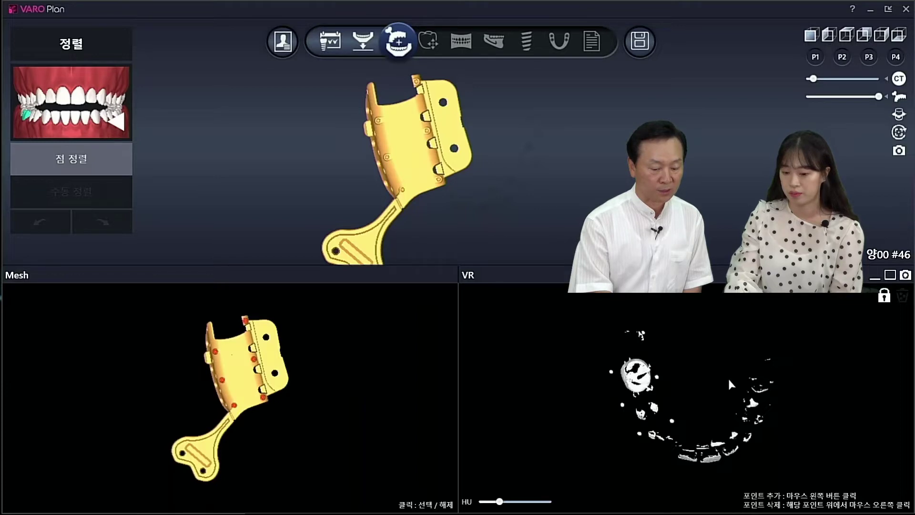
scroll(728, 403, "up", 2)
scroll(728, 402, "up", 1)
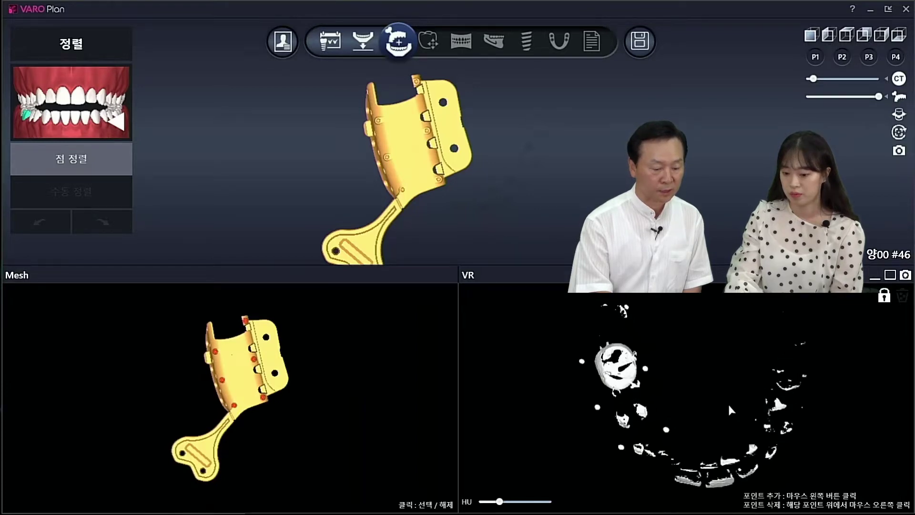
scroll(716, 411, "up", 1)
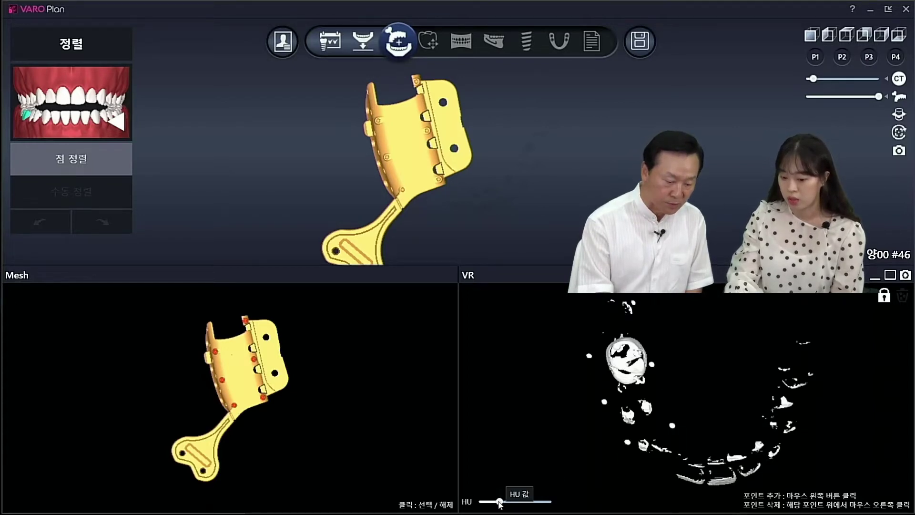
left_click_drag(499, 504, 506, 509)
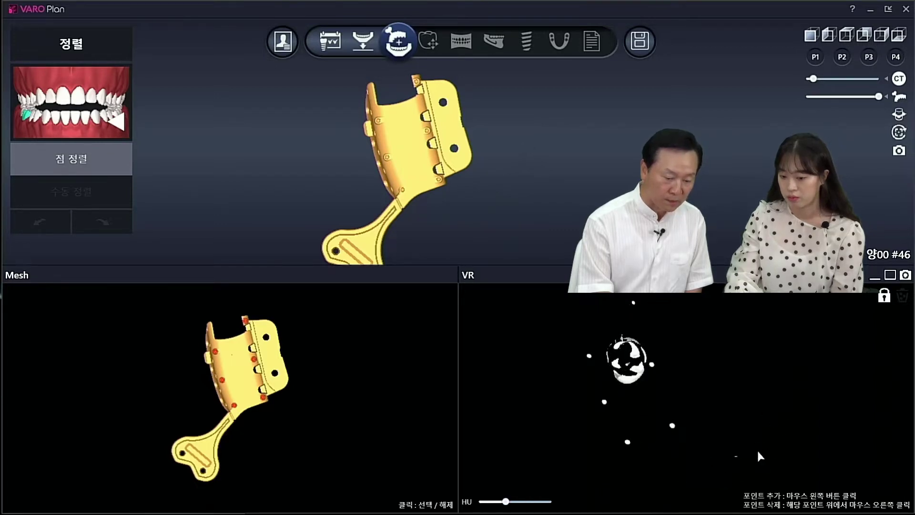
scroll(757, 448, "up", 2)
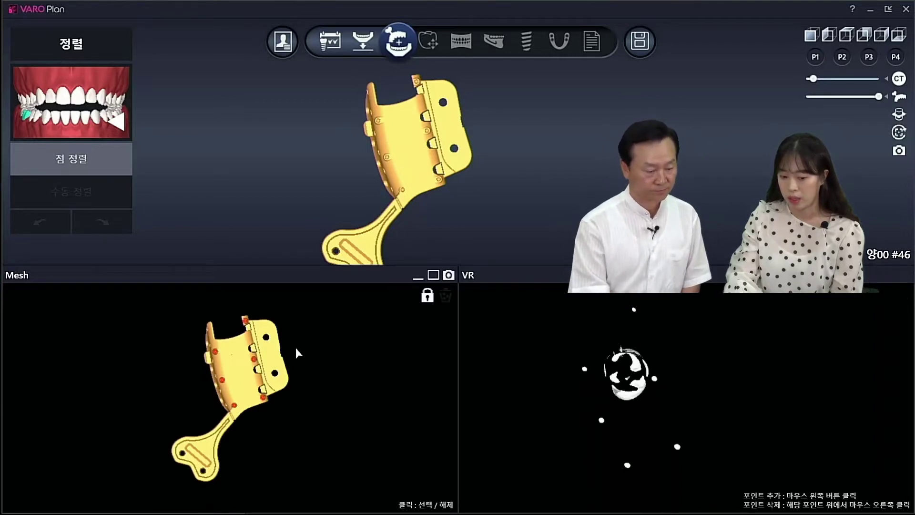
Step: Select three widely spaced markers on the Pre-Guide mesh as alignment points 1, 2 and 3
scroll(317, 400, "up", 2)
middle_click_drag(318, 362, 320, 396)
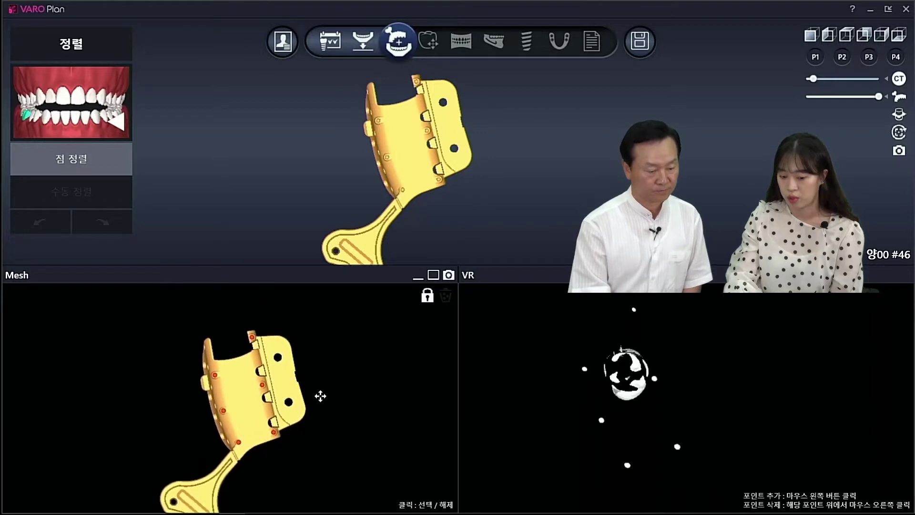
left_click(251, 337)
left_click(224, 411)
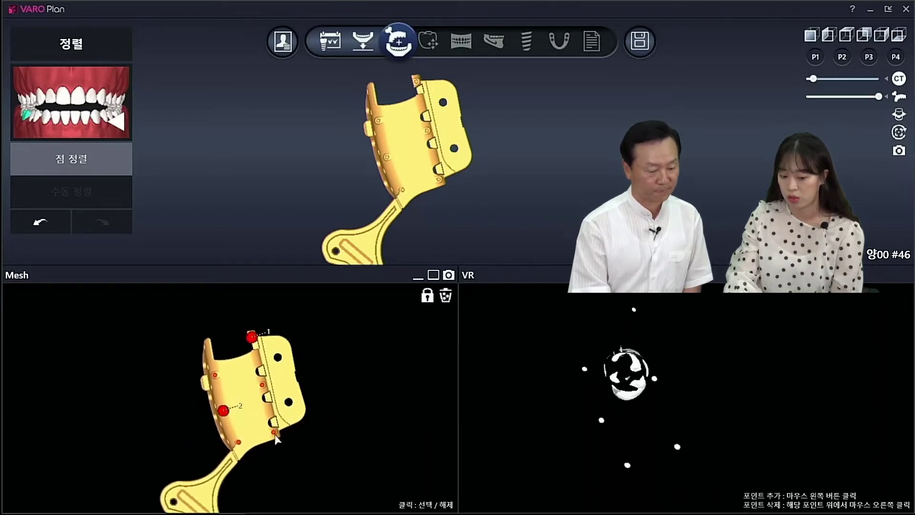
left_click(274, 433)
Step: Pick the three corresponding markers in the VR view in the same order and inspect the aligned Pre-Guide's deviation colours
left_click(636, 310)
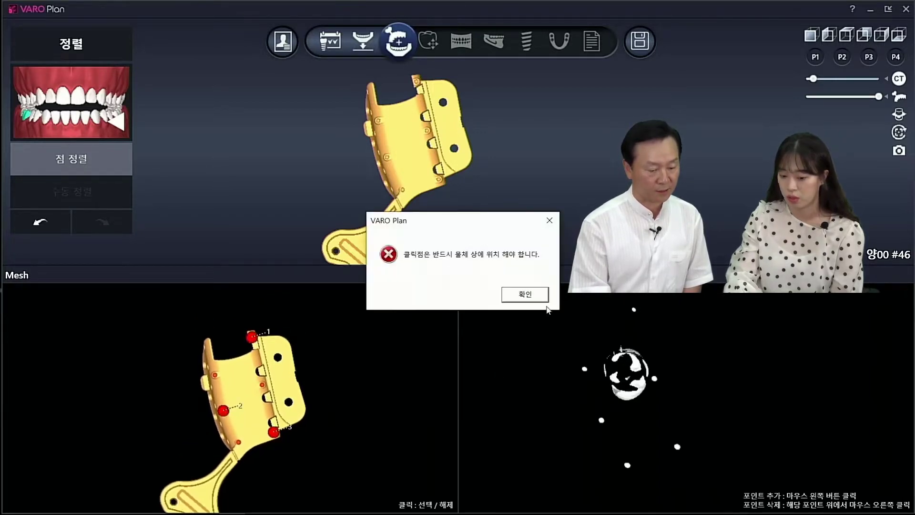
key("Return")
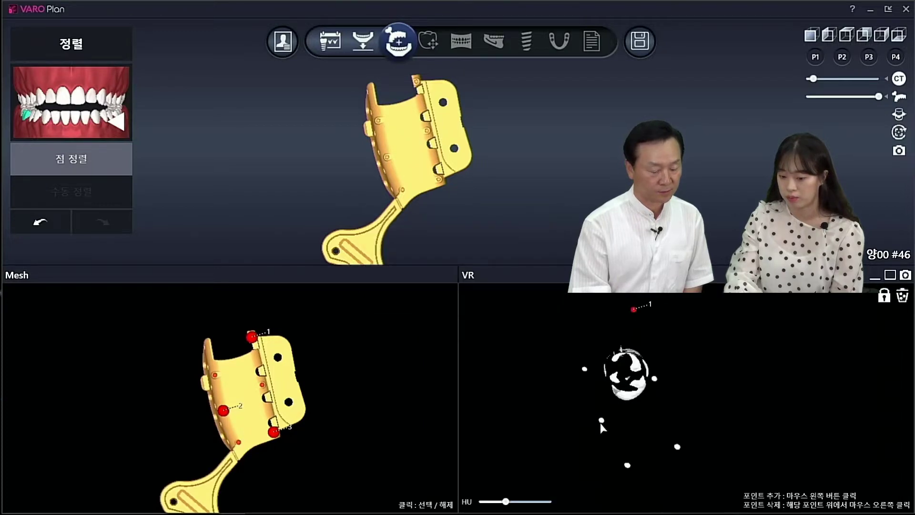
left_click(601, 421)
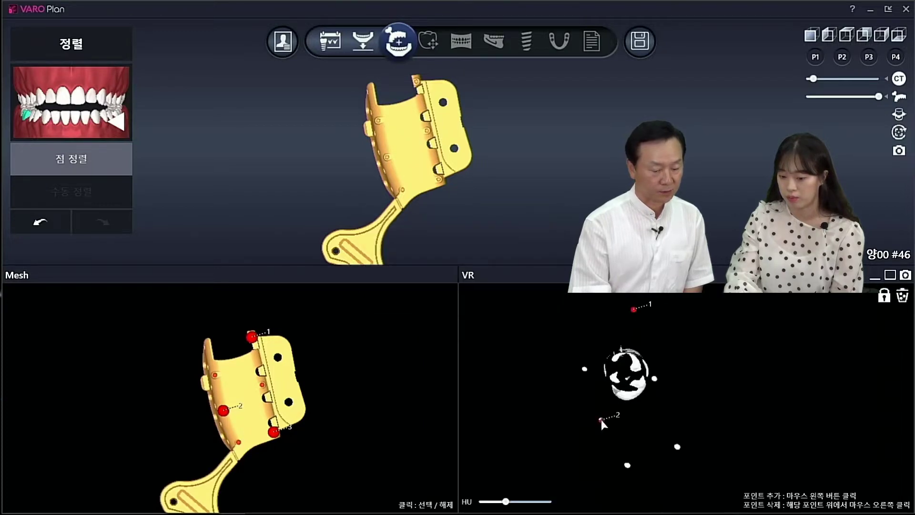
scroll(677, 448, "up", 2)
left_click(675, 457)
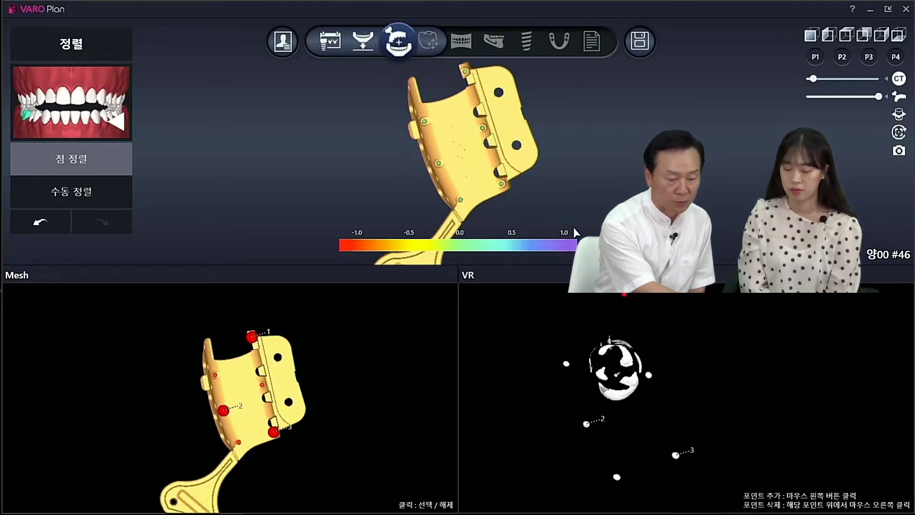
mouse_move(585, 190)
left_mouse_down()
mouse_move(587, 200)
mouse_move(582, 183)
left_mouse_up()
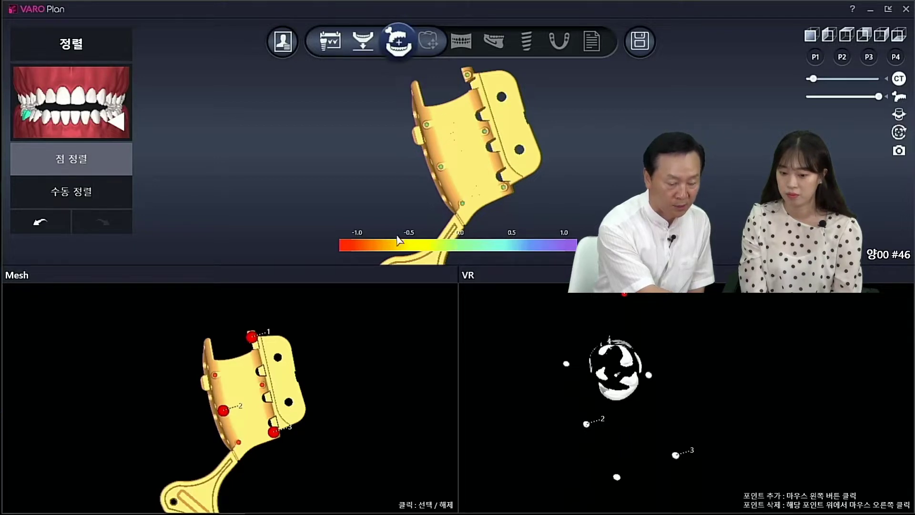
left_click_drag(563, 193, 567, 196)
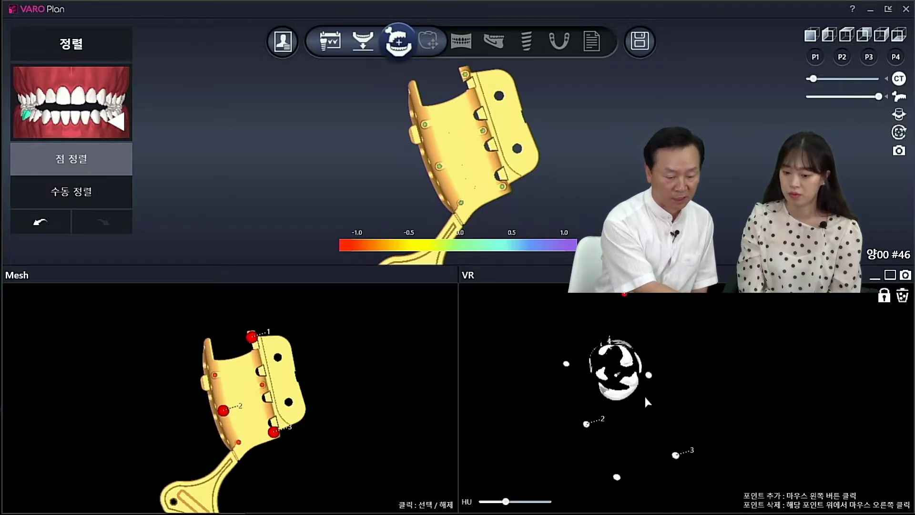
Step: Lower the VR view's HU threshold to examine the markers against teeth and bone, and raise it to isolate the markers again
left_click_drag(505, 502, 491, 506)
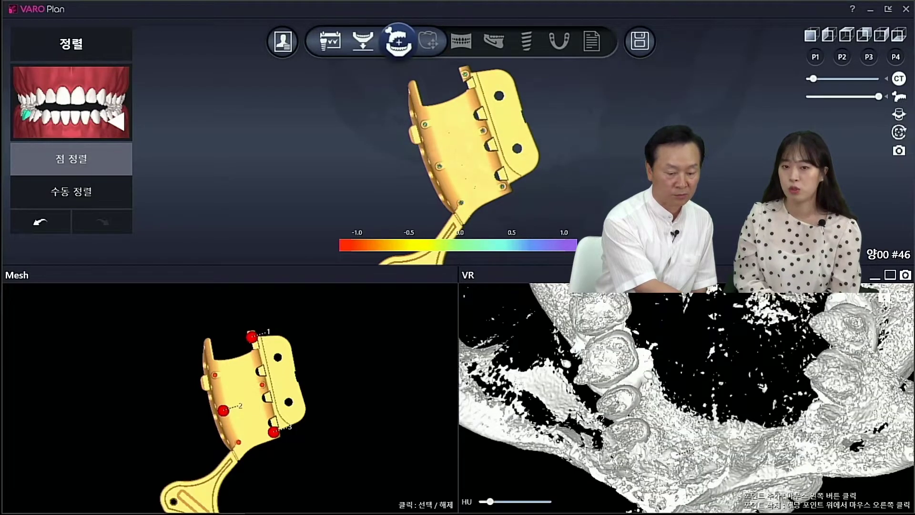
left_click_drag(667, 424, 578, 430)
left_click_drag(727, 448, 570, 431)
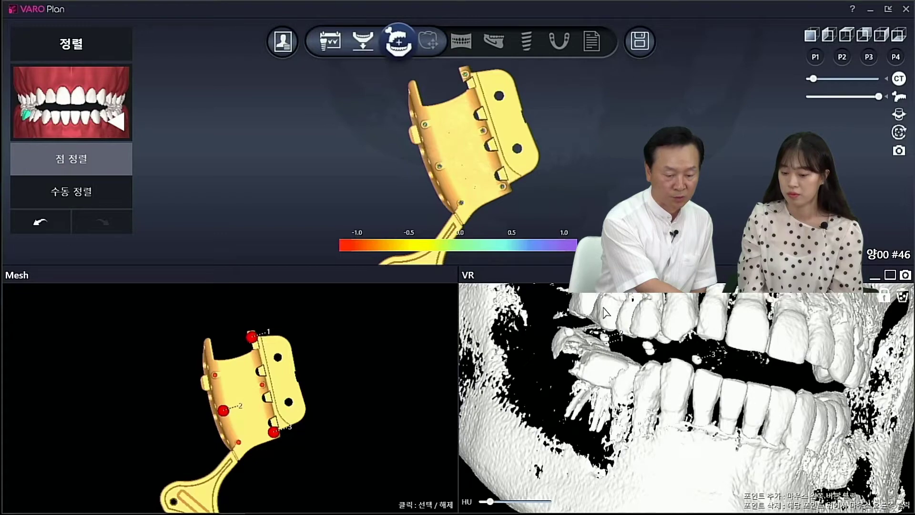
scroll(677, 318, "up", 2)
left_click_drag(533, 353, 543, 483)
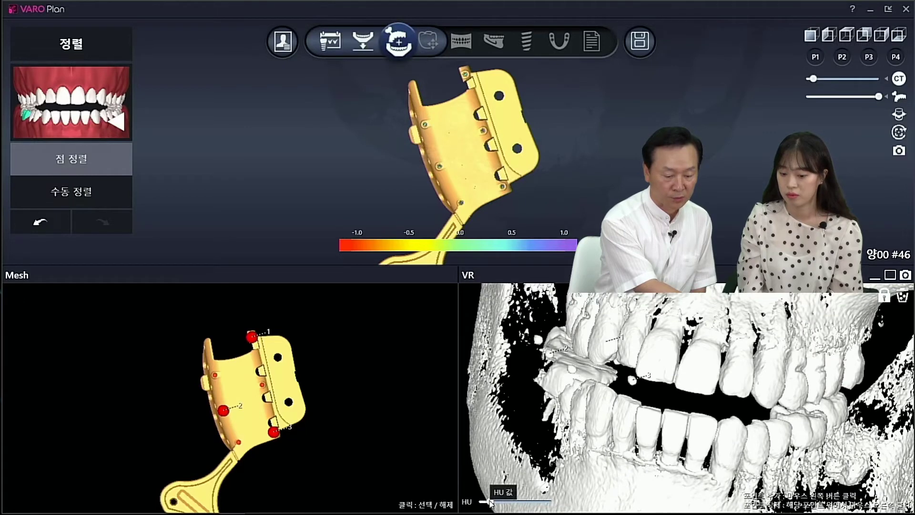
left_click_drag(495, 502, 513, 504)
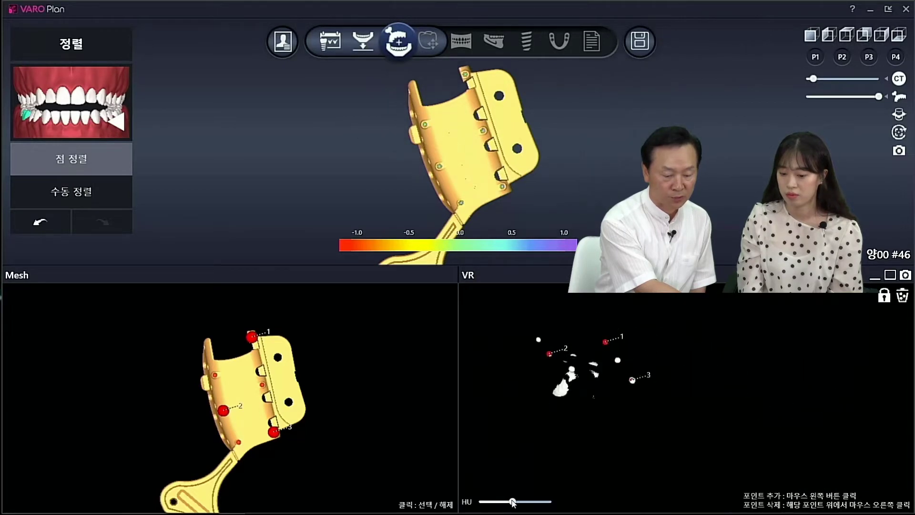
left_click_drag(653, 438, 655, 467)
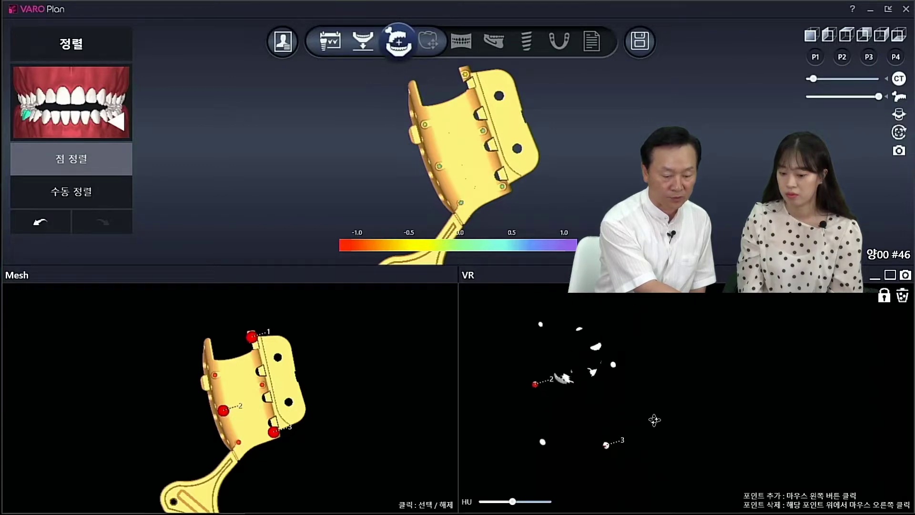
Step: Proceed to crown placement, raise the CT opacity and turn the mandible to show crown 46 from the buccal side
left_click_drag(655, 420, 670, 410)
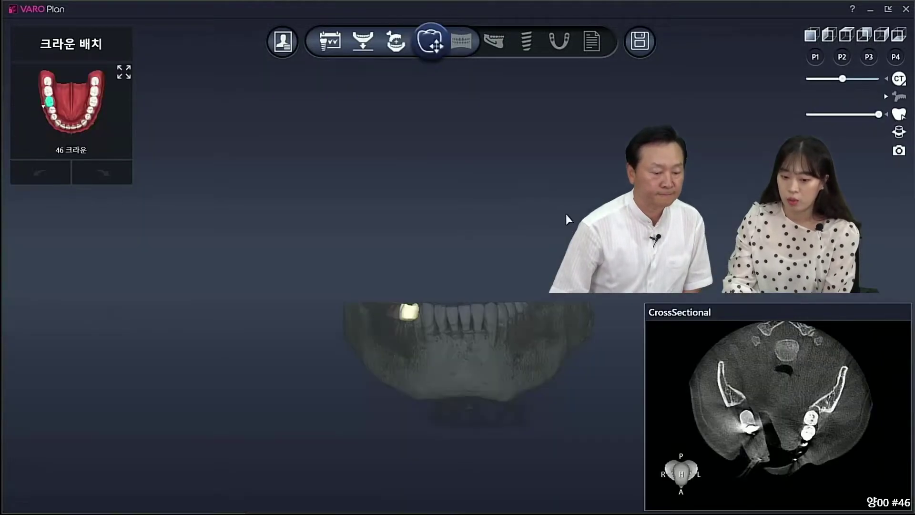
left_click_drag(529, 364, 549, 376)
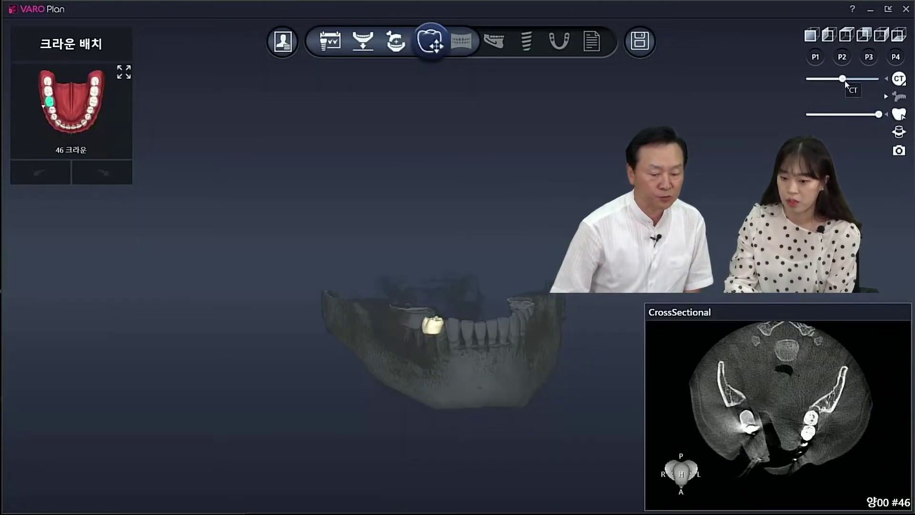
left_click_drag(845, 82, 857, 92)
scroll(550, 412, "up", 2)
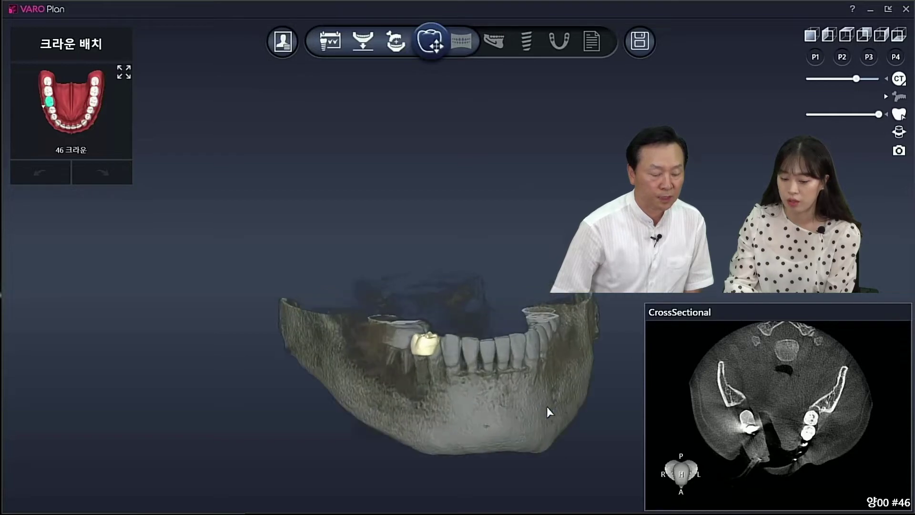
middle_click_drag(565, 414, 559, 292)
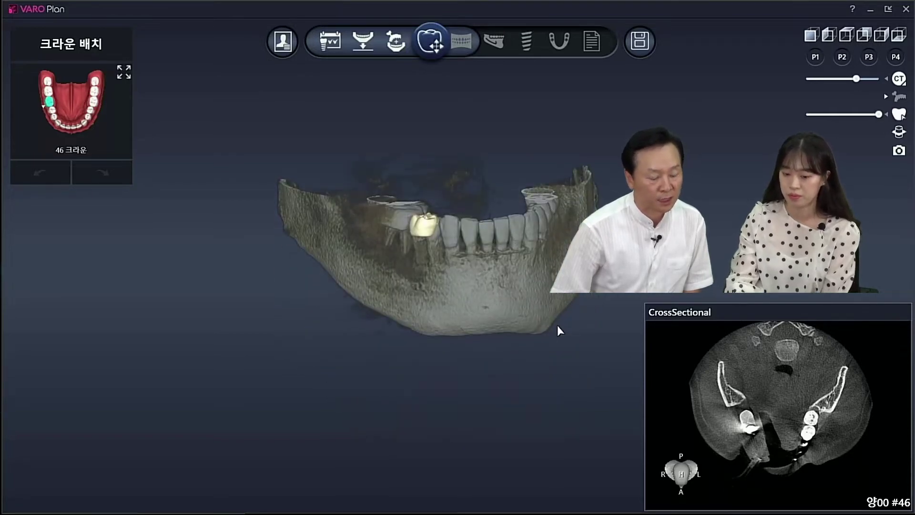
left_click_drag(544, 308, 495, 319)
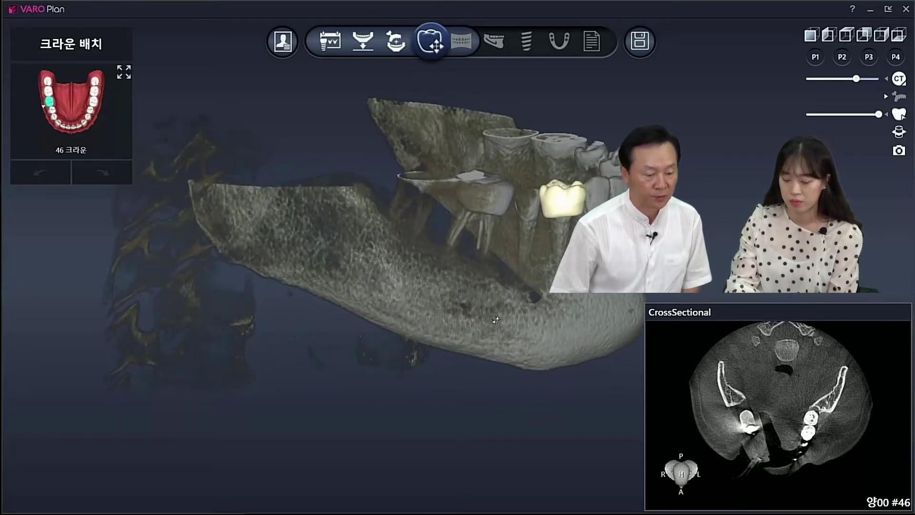
Step: Select crown 46 and move it distally over the existing tooth at site 46 in the buccal view
left_click(551, 200)
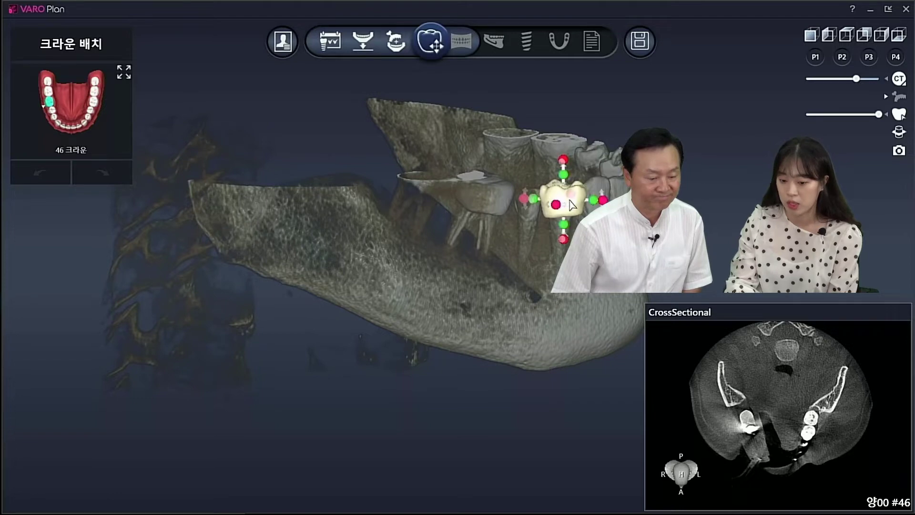
left_click_drag(572, 204, 487, 200)
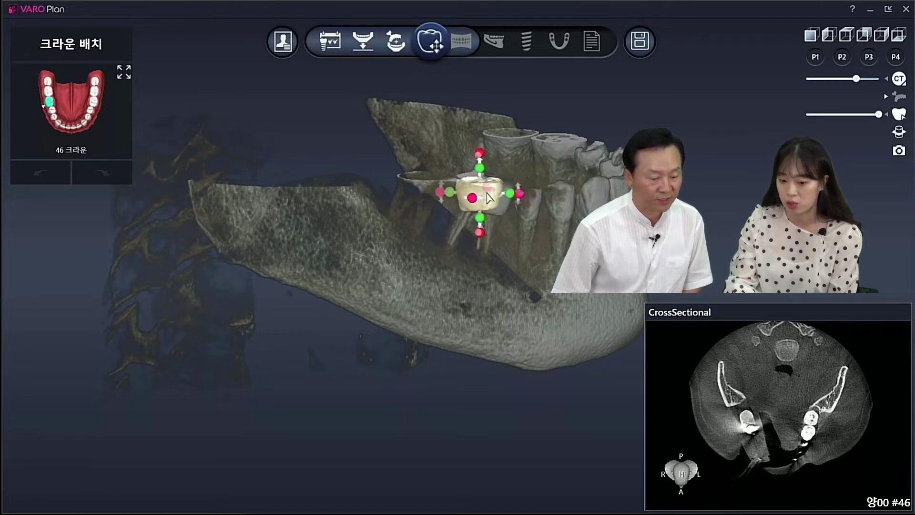
mouse_move(512, 200)
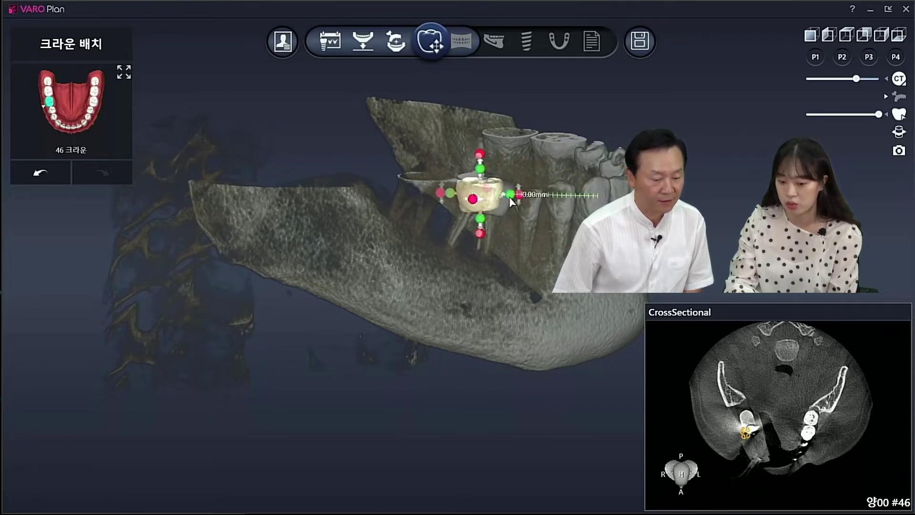
mouse_move(513, 201)
left_mouse_down()
mouse_move(528, 203)
mouse_move(520, 207)
left_mouse_up()
Step: Move crown 46 lingually over the tooth in an occlusal view and rotate it slightly to follow the arch
middle_click_drag(511, 261, 479, 253)
left_click(479, 255)
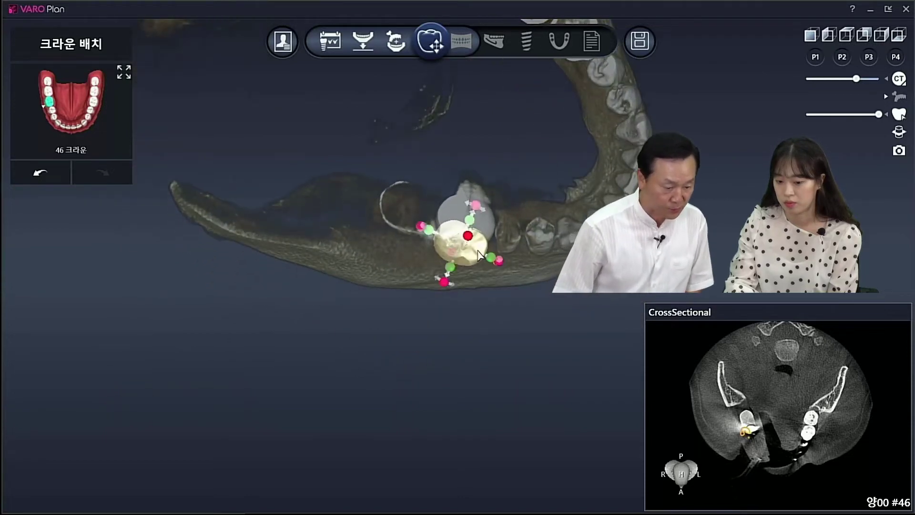
left_click_drag(479, 255, 504, 241)
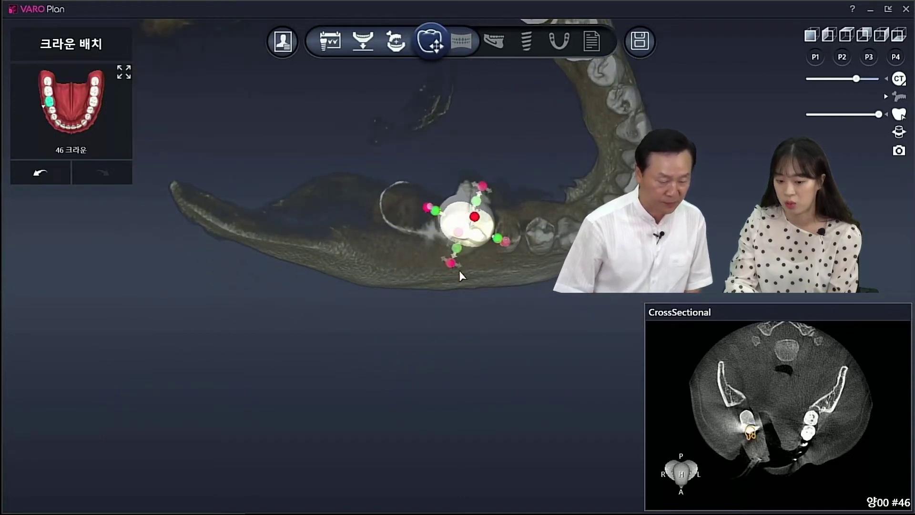
left_click_drag(452, 263, 454, 264)
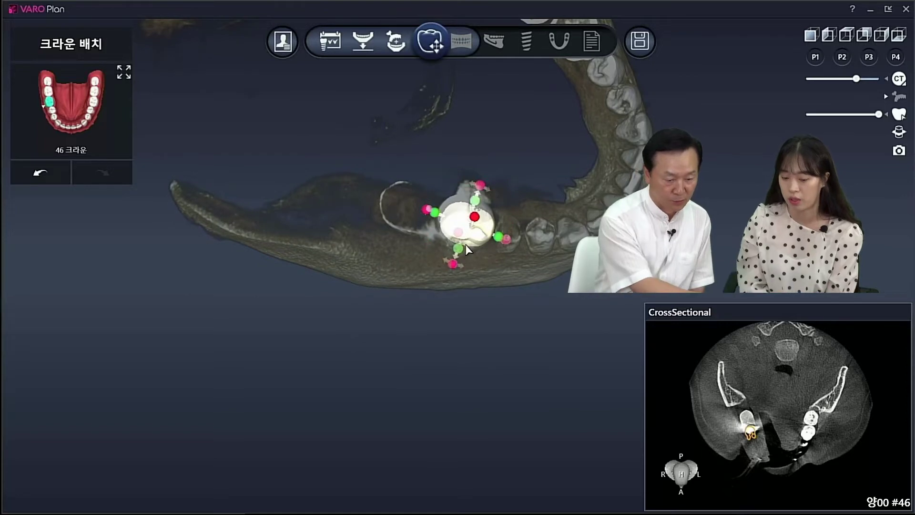
Step: Shift the cross-sectional slice level until the CT volume includes the full crowns of the lower teeth
scroll(749, 421, "down", 5)
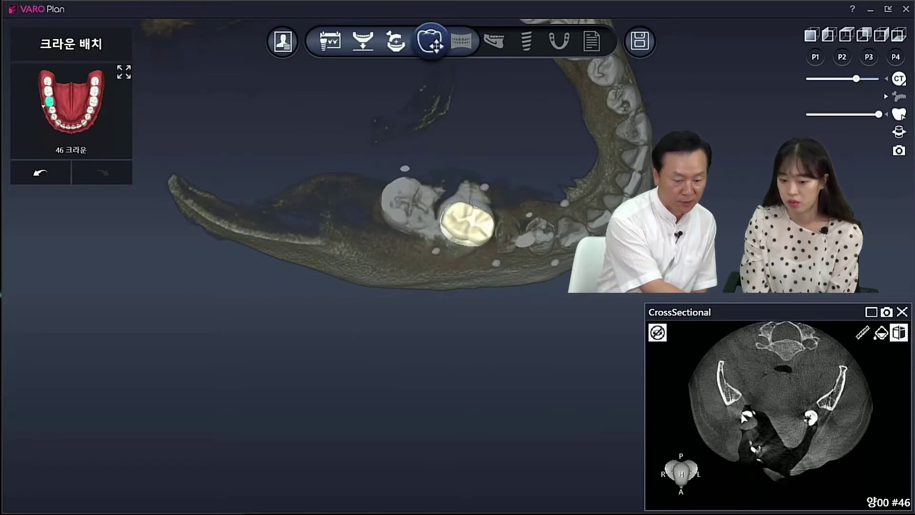
scroll(744, 418, "down", 4)
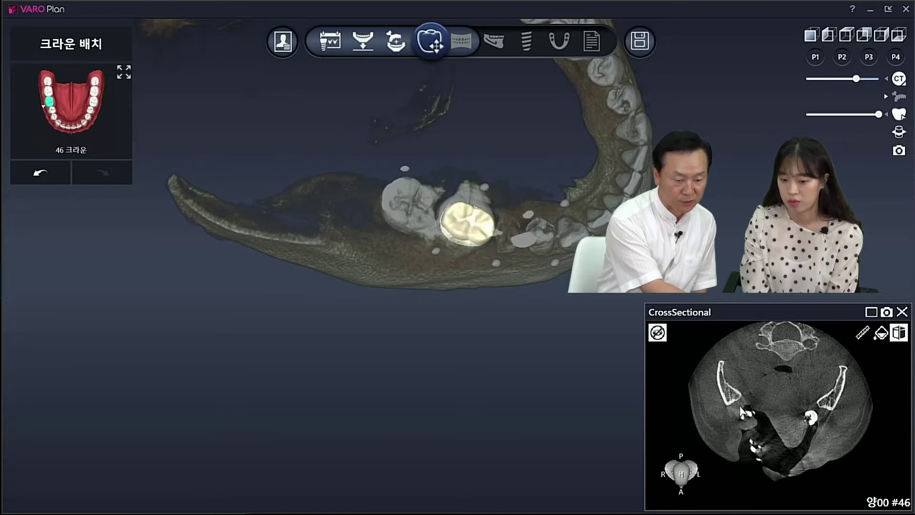
scroll(742, 411, "down", 5)
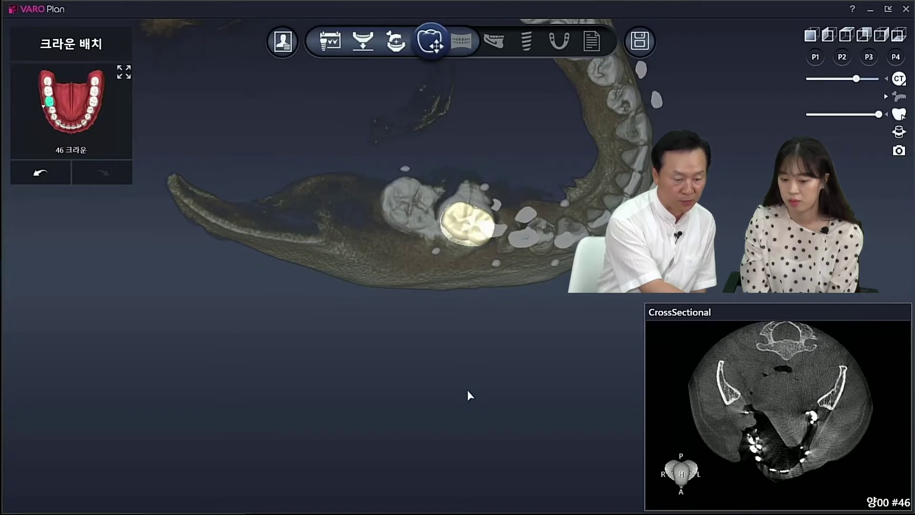
Step: Rotate and enlarge crown 46 from the occlusal side to match the outline of the existing tooth
left_click_drag(469, 396, 468, 314)
left_click(490, 208)
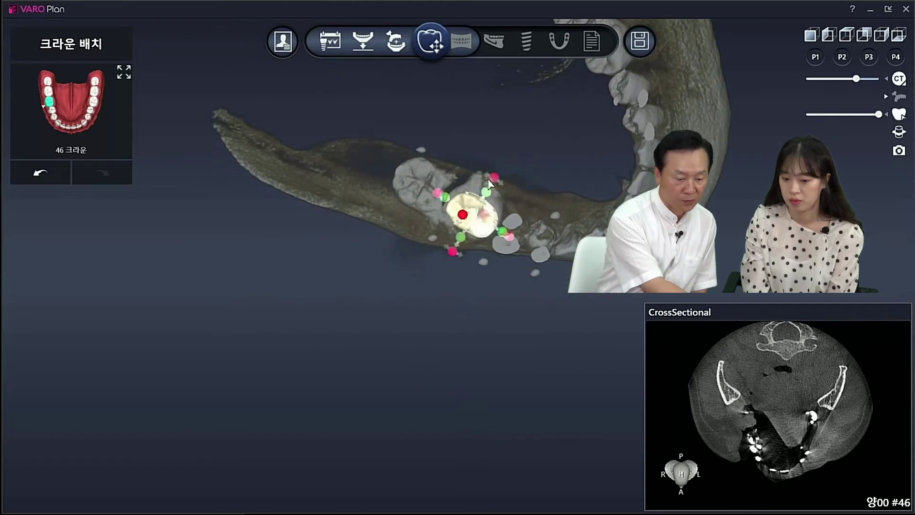
left_click_drag(488, 178, 489, 177)
left_click_drag(458, 241, 457, 244)
left_click_drag(474, 209, 448, 197)
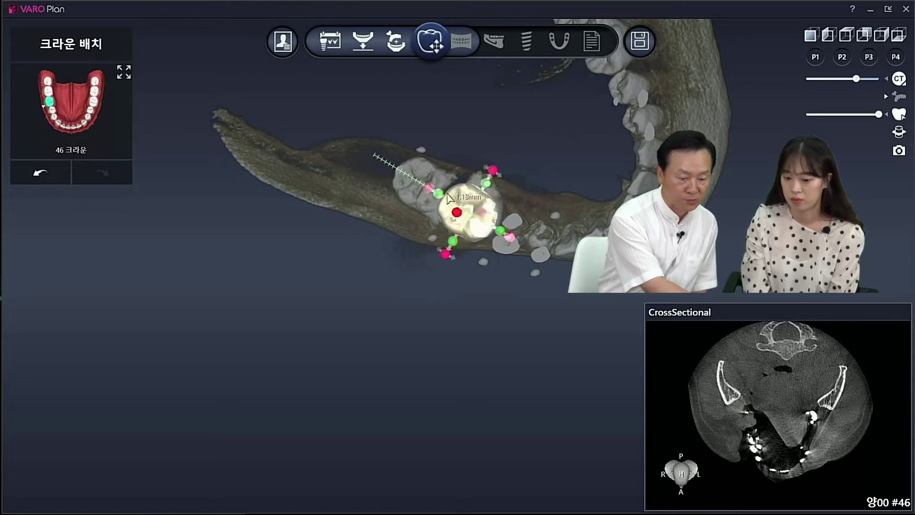
left_click_drag(500, 229, 505, 233)
right_click_drag(559, 253, 586, 193)
right_click_drag(555, 339, 495, 305)
left_click(485, 226)
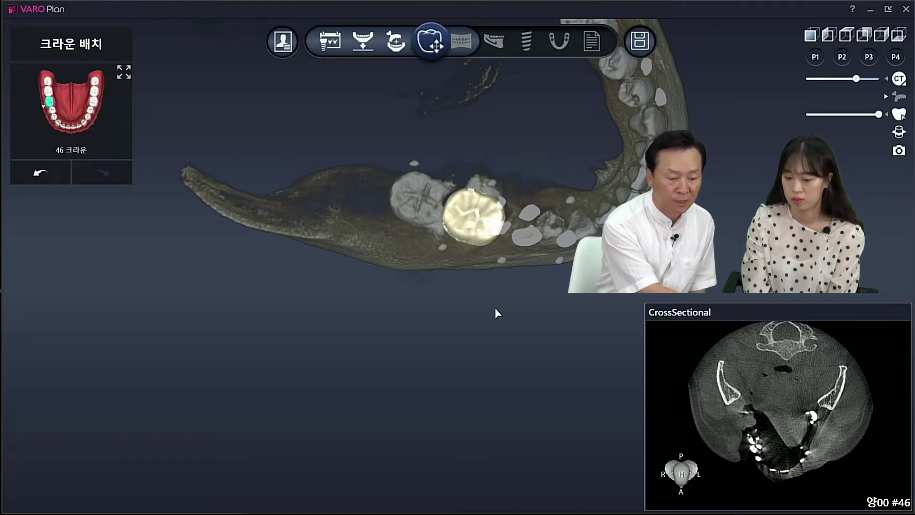
Step: Adjust the height of crown 46 and tilt it in the buccal view to match the neighbouring teeth
right_click_drag(495, 308, 540, 232)
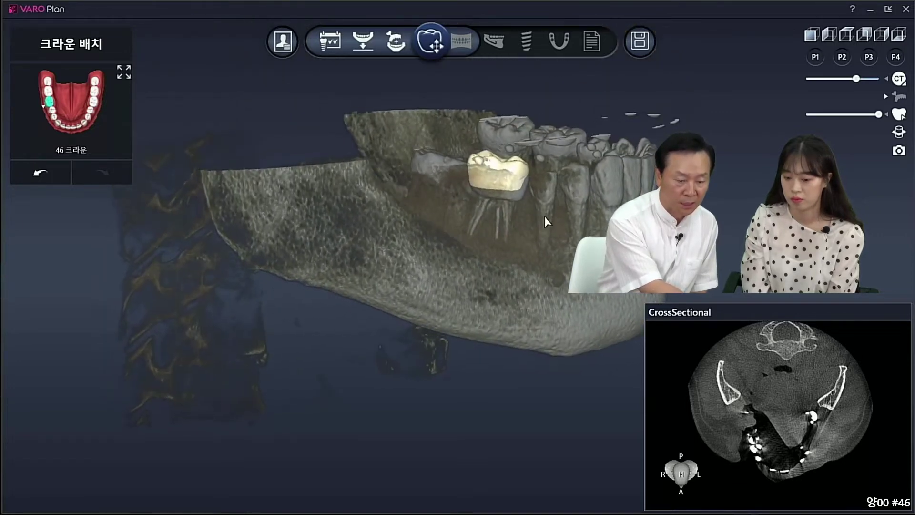
mouse_move(508, 184)
mouse_move(507, 188)
left_mouse_down()
mouse_move(506, 209)
mouse_move(516, 199)
left_mouse_up()
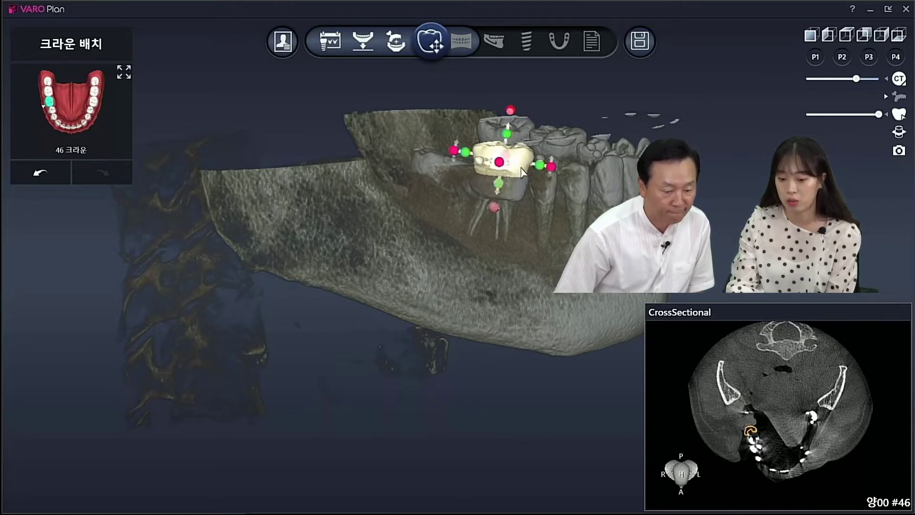
left_click_drag(520, 161, 551, 193)
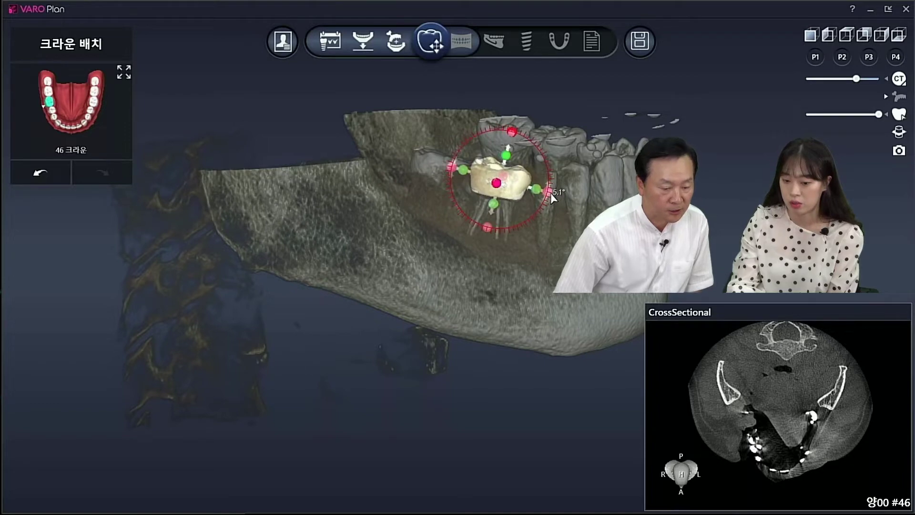
scroll(410, 234, "up", 2)
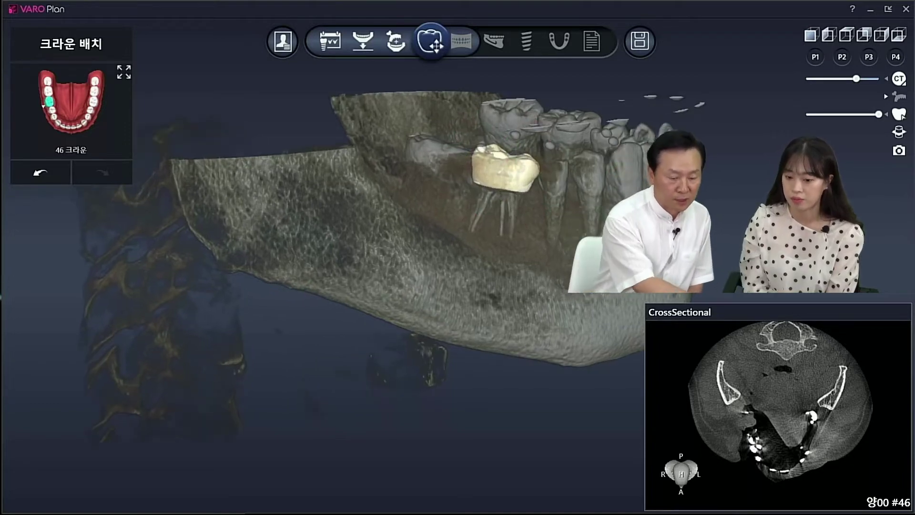
Step: Nudge crown 46 into its final position in the buccal view and check its fit from the occlusal side
mouse_move(531, 209)
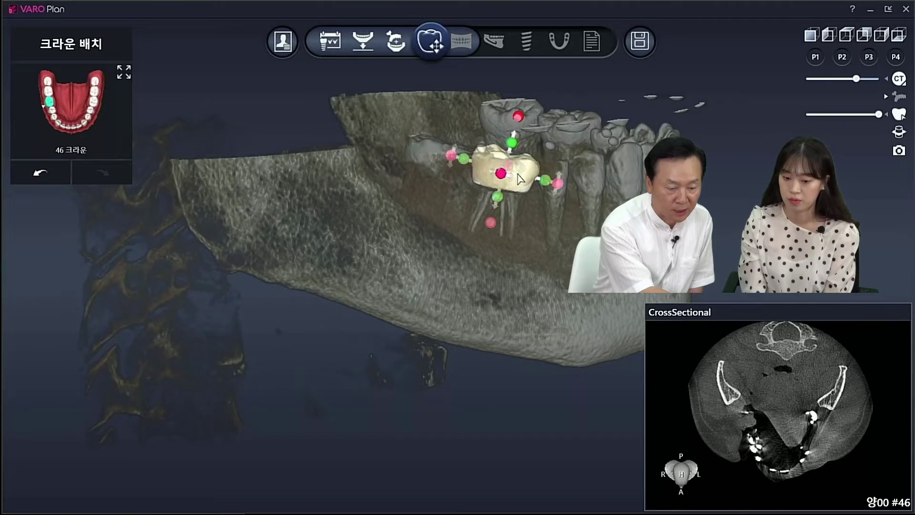
left_click_drag(518, 173, 518, 175)
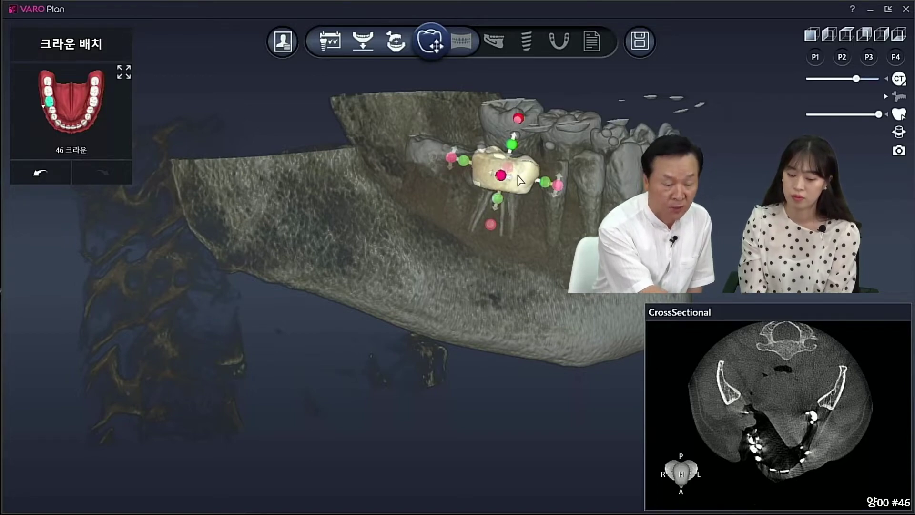
mouse_move(519, 177)
left_mouse_down()
mouse_move(522, 169)
mouse_move(521, 176)
left_mouse_up()
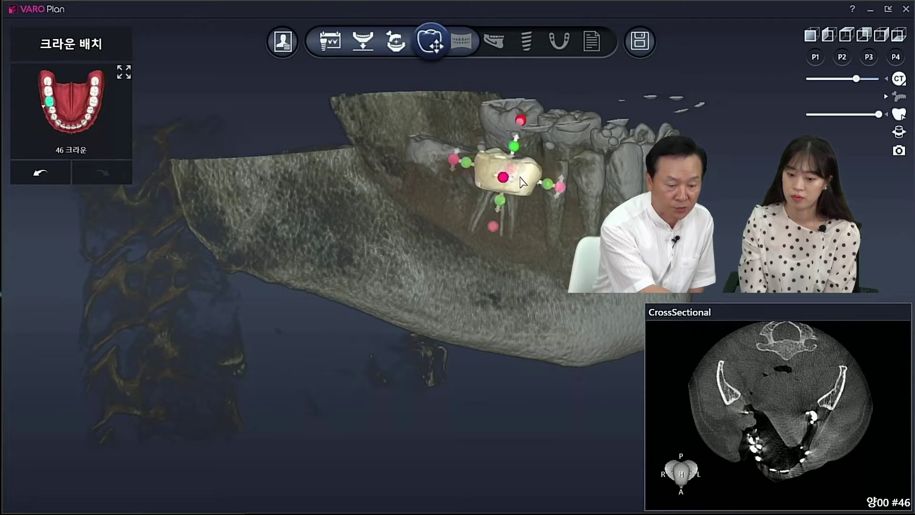
middle_click_drag(556, 208, 527, 400)
middle_click_drag(532, 217, 534, 247)
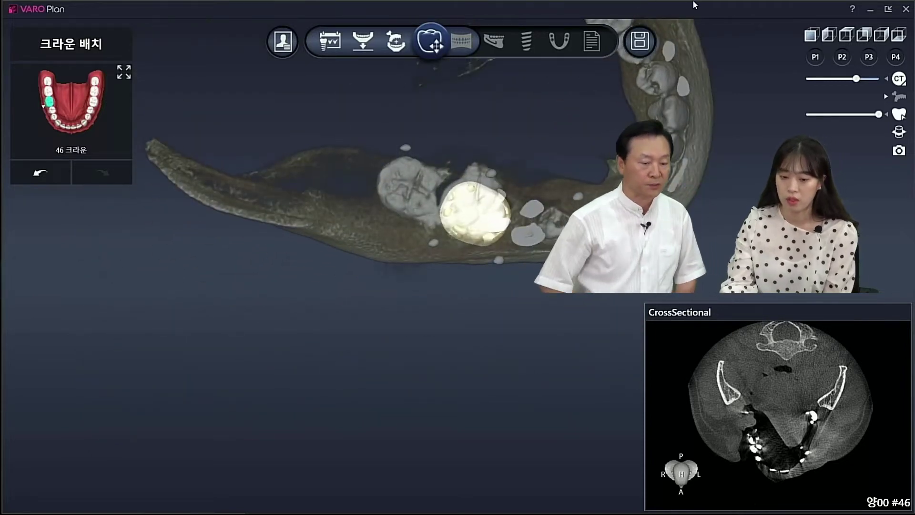
Step: Start the curve drawing stage, tilt the axial plane parallel to the lower occlusal plane and lower it to the root level
left_click(462, 43)
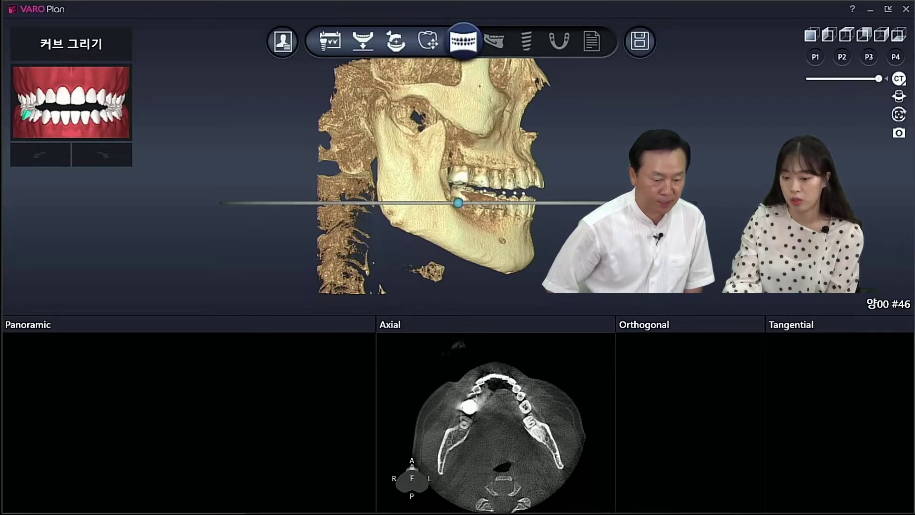
left_click_drag(691, 196, 640, 295)
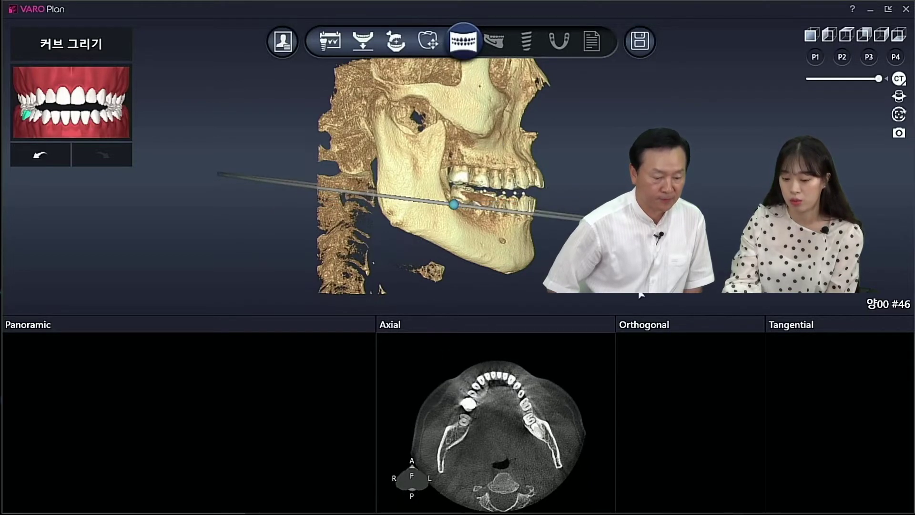
left_click_drag(460, 208, 459, 217)
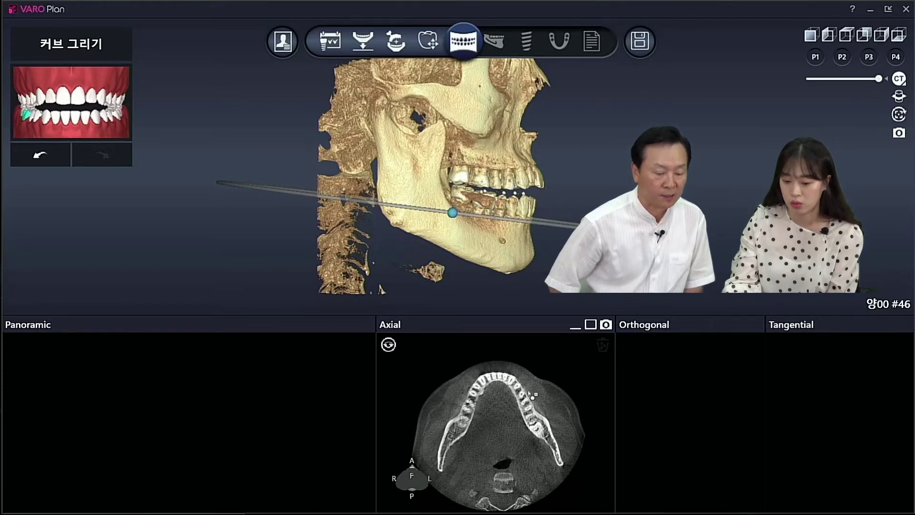
Step: Enlarge the axial view and place panoramic curve points from the right posterior mandible along the arch to the right canine
left_click(591, 325)
scroll(698, 425, "up", 2)
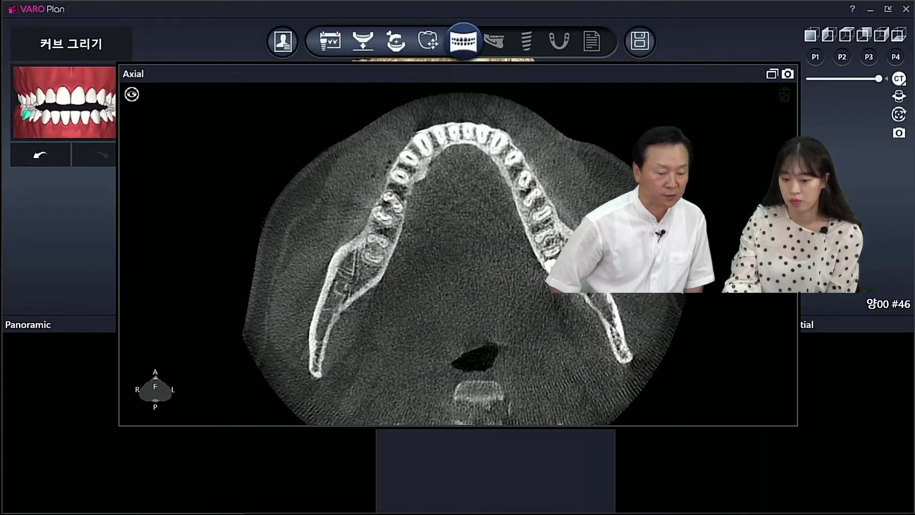
left_click(321, 335)
left_click(383, 224)
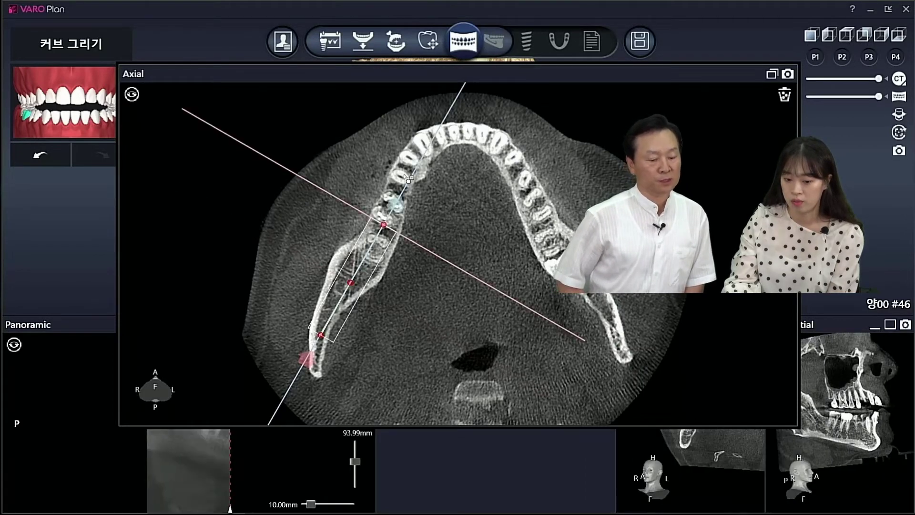
left_click(408, 158)
left_click(426, 130)
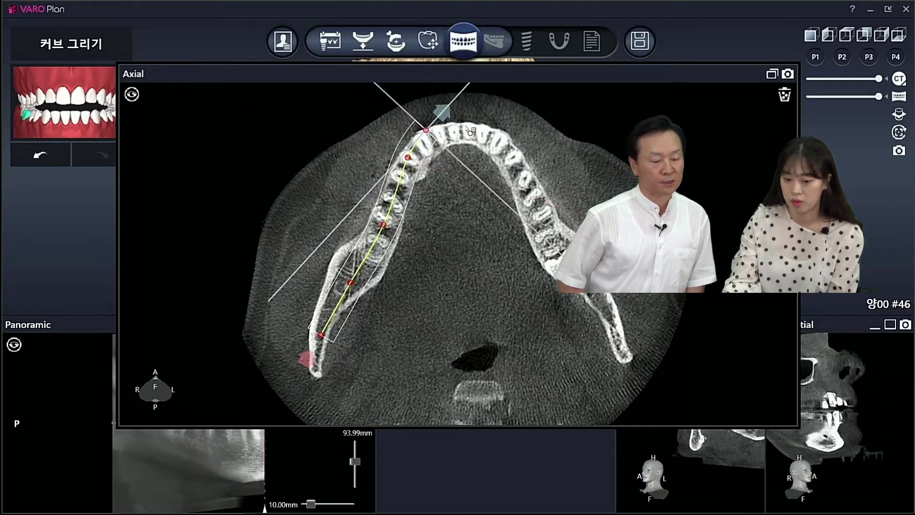
Step: Continue the panoramic curve across the front teeth to the left posterior mandible and restore the axial view's size
left_click(467, 126)
left_click(498, 137)
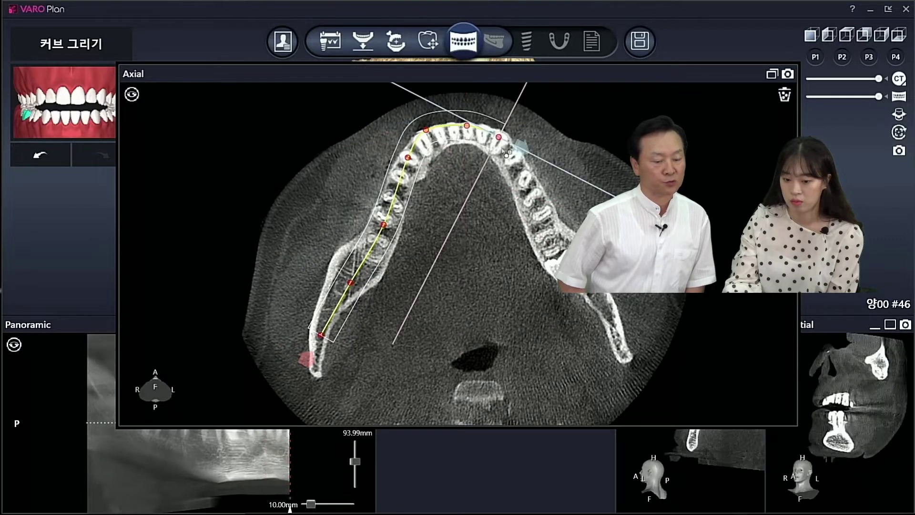
left_click(536, 198)
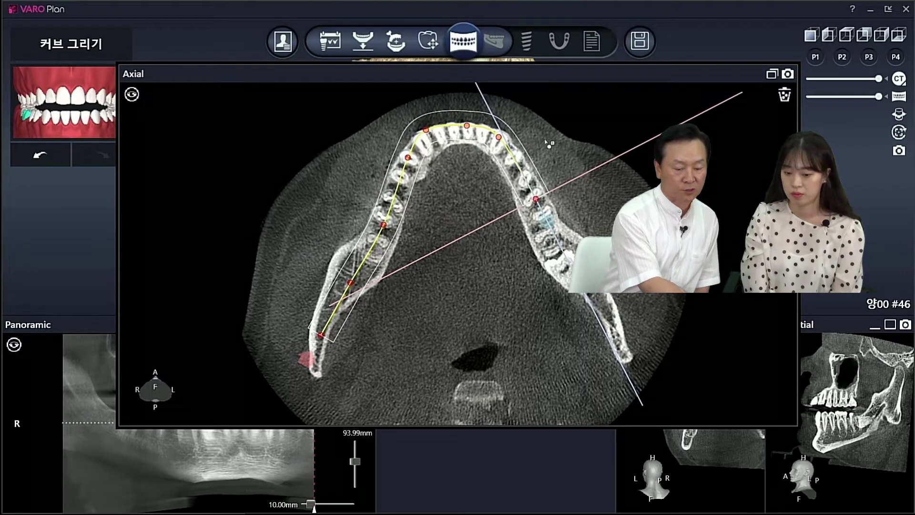
left_click(546, 235)
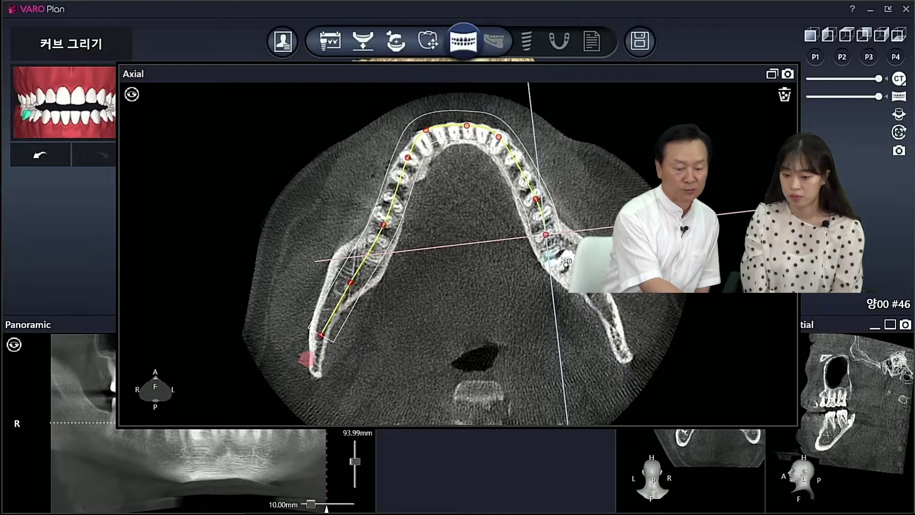
left_click(563, 258)
left_click(589, 295)
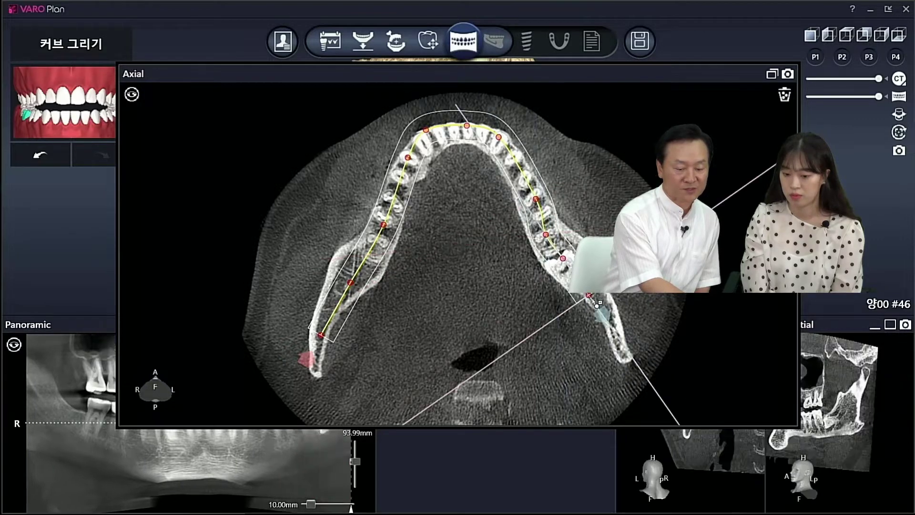
left_click(609, 320)
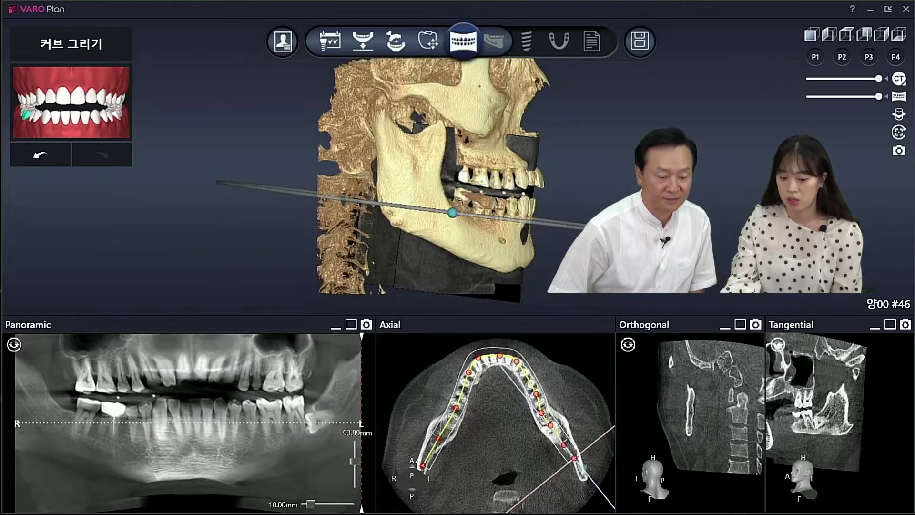
left_click(772, 73)
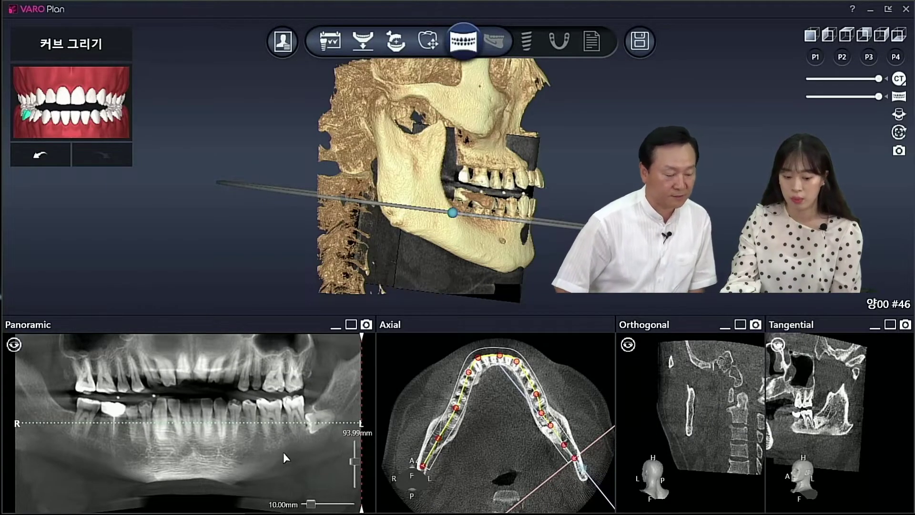
Step: Start the nerve canal stage, move the panoramic section line to the tooth 46 region and enlarge the tangential view
left_click(495, 42)
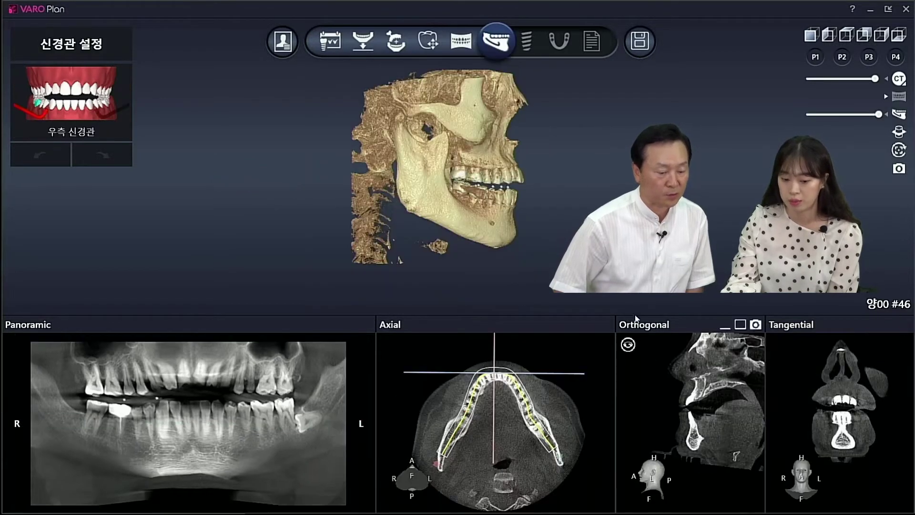
scroll(602, 295, "up", 2)
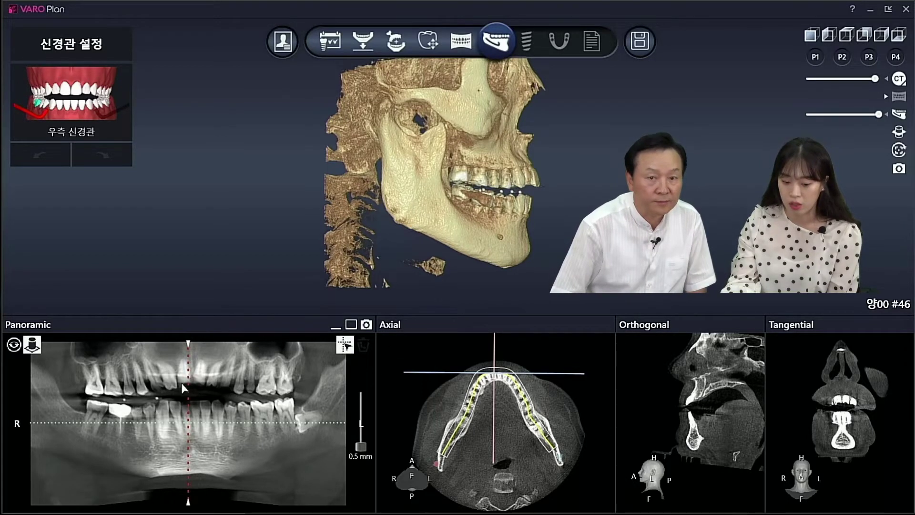
left_click_drag(184, 388, 109, 385)
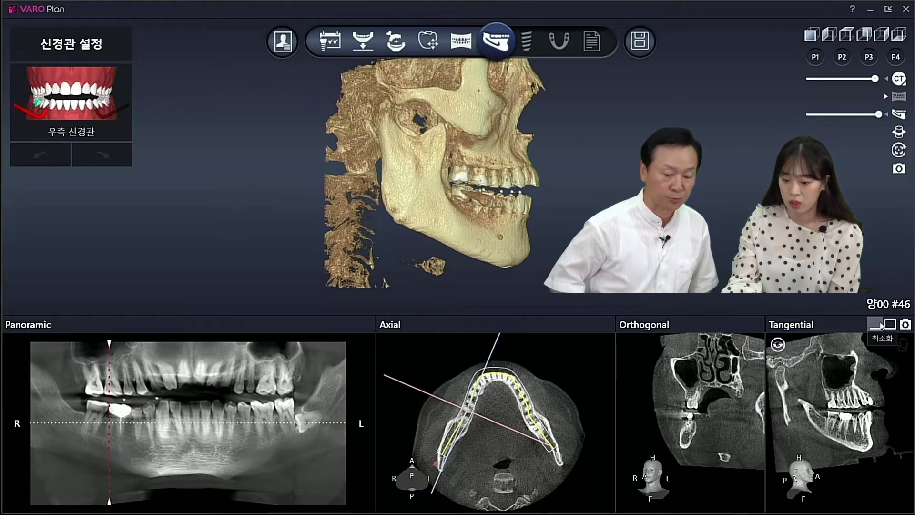
left_click(889, 325)
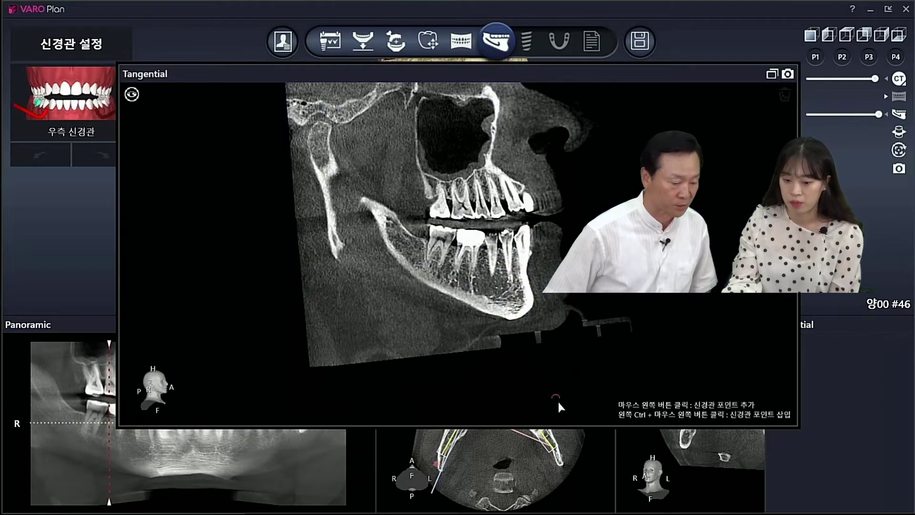
Step: Trace the posterior part of the right nerve canal in the tangential view, from behind the molars forward, following it through the slices
right_click_drag(559, 404, 558, 379)
middle_click_drag(559, 379, 558, 404)
right_click_drag(559, 404, 559, 384)
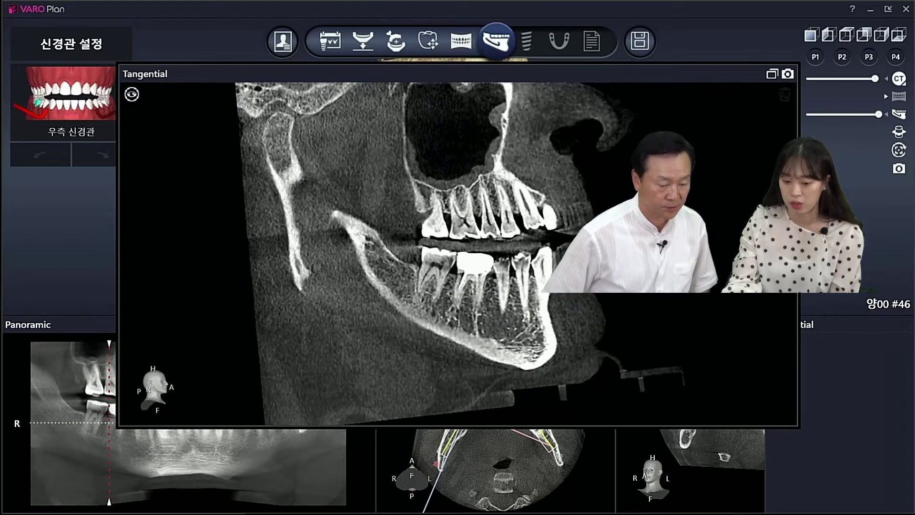
scroll(656, 319, "up", 5)
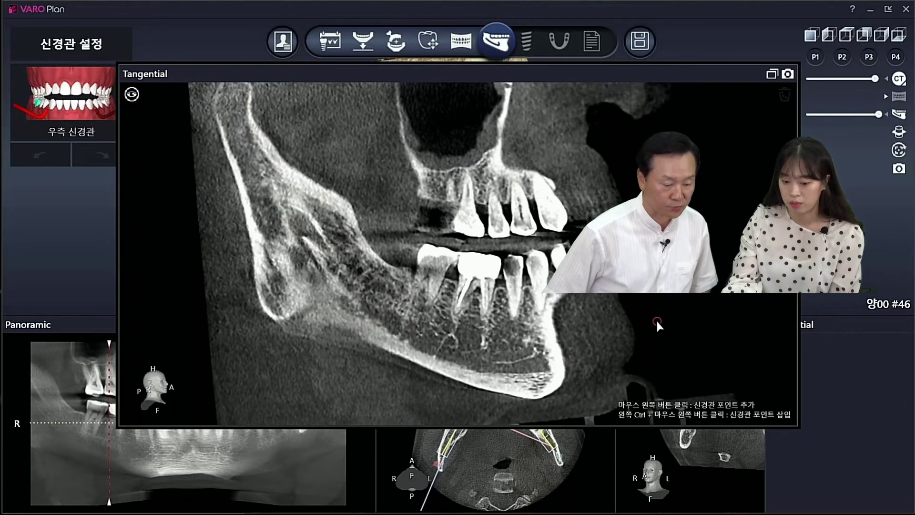
scroll(657, 321, "down", 7)
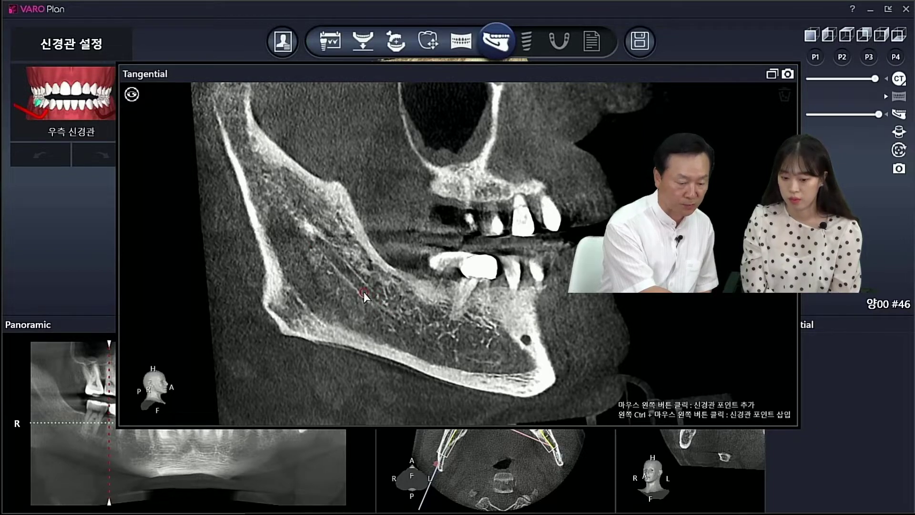
left_click(383, 307)
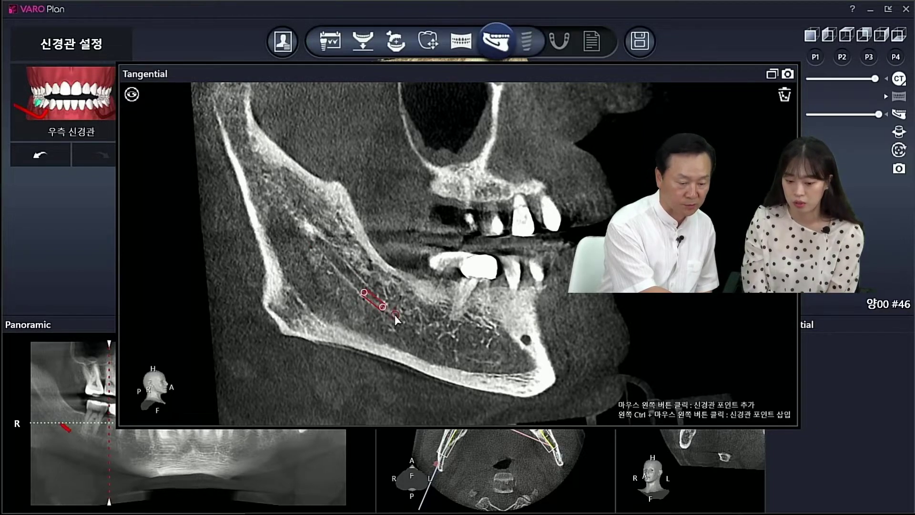
scroll(396, 318, "down", 2)
scroll(395, 316, "down", 2)
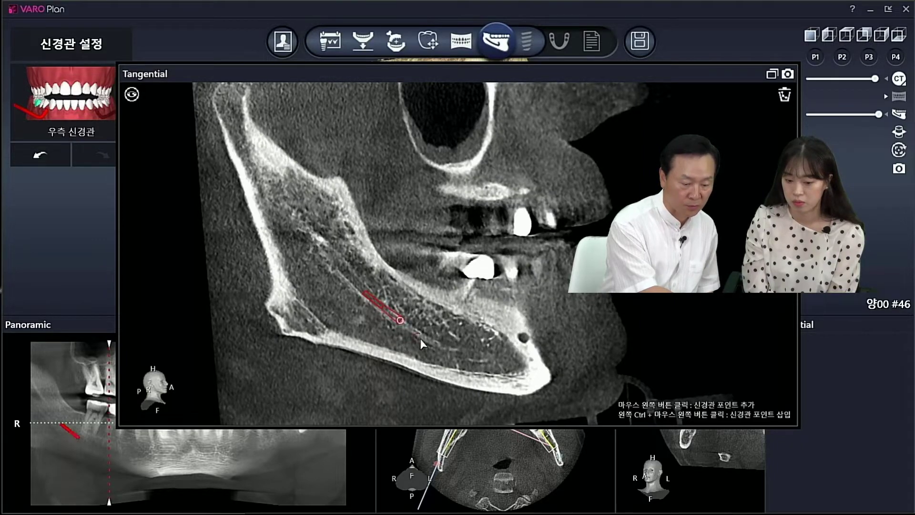
scroll(459, 348, "down", 4)
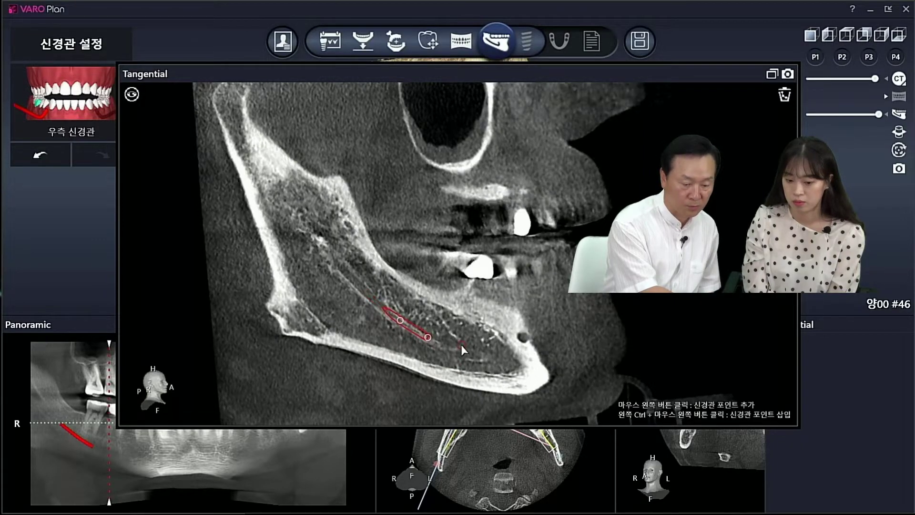
Step: Extend the right nerve canal forward below the molar and premolar roots to the mental foramen region, changing slices between points
scroll(450, 349, "down", 5)
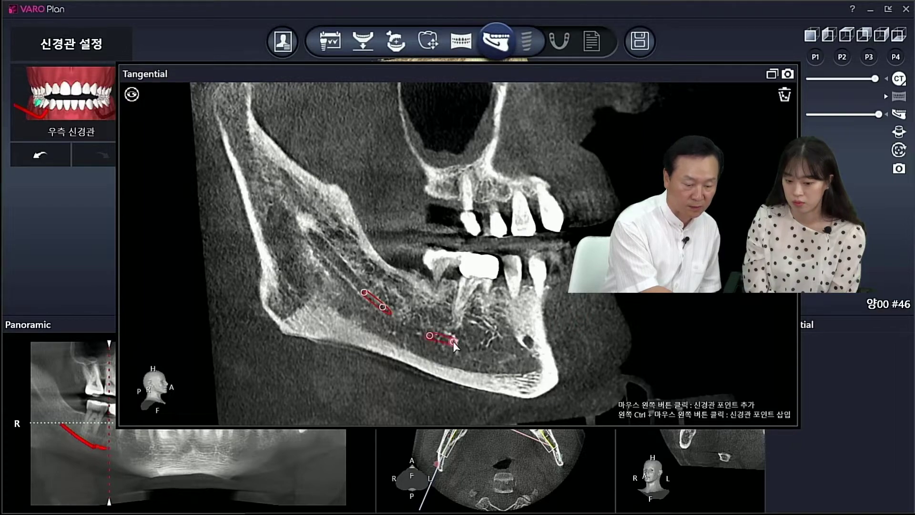
scroll(453, 341, "down", 4)
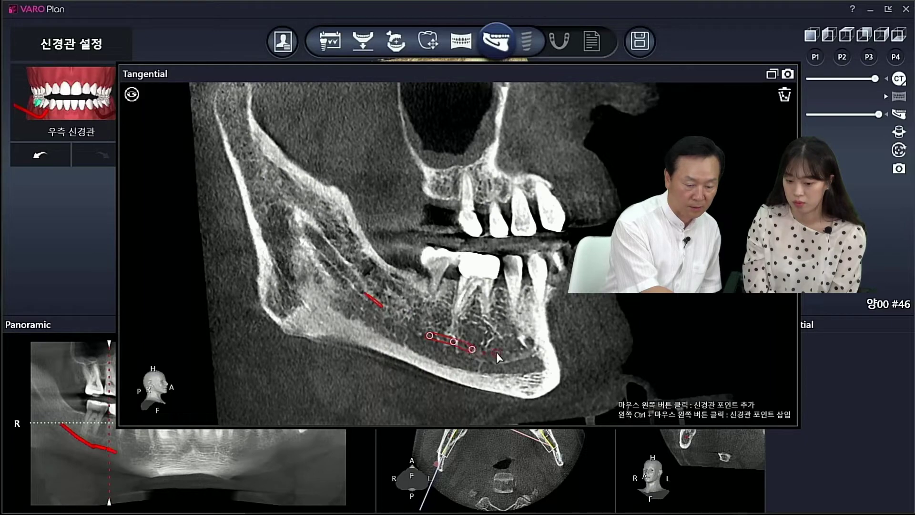
scroll(506, 355, "down", 4)
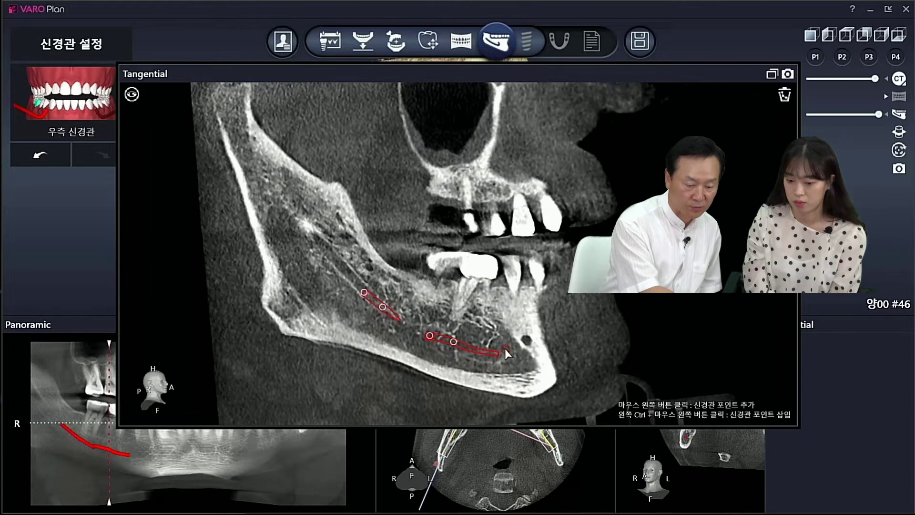
left_click(511, 354)
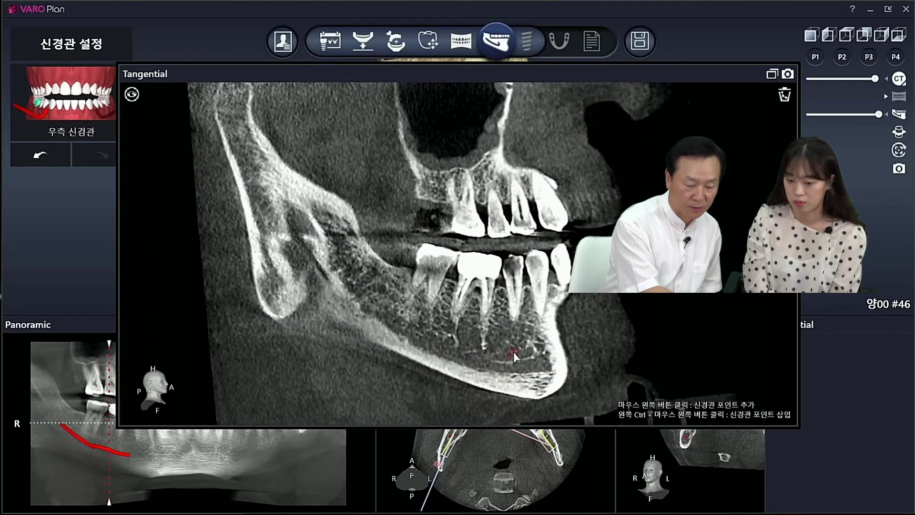
scroll(532, 348, "down", 5)
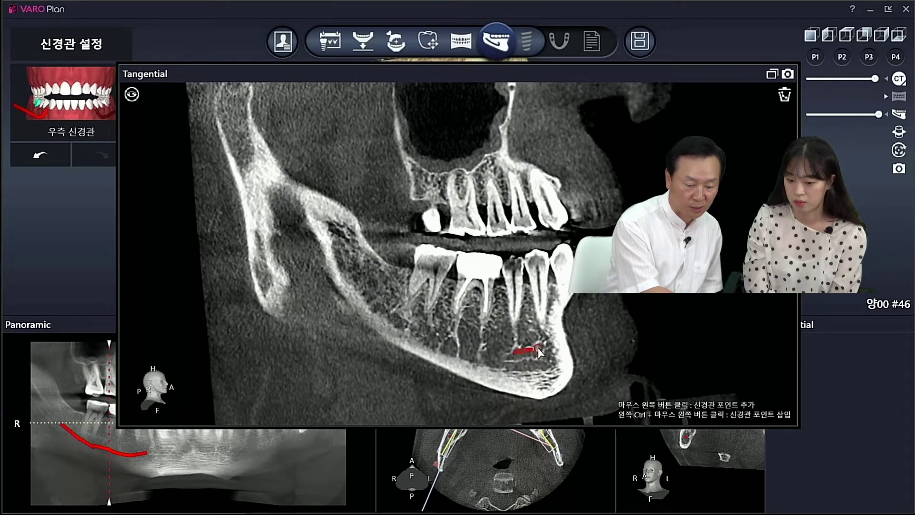
left_click(538, 347)
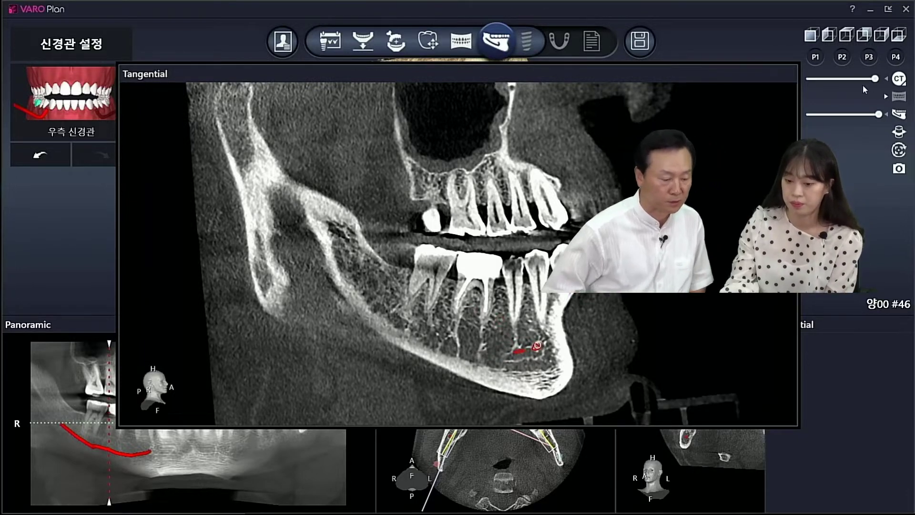
Step: Restore the tangential view's size and make the CT model more transparent to check the right nerve canal in 3D
left_click(772, 74)
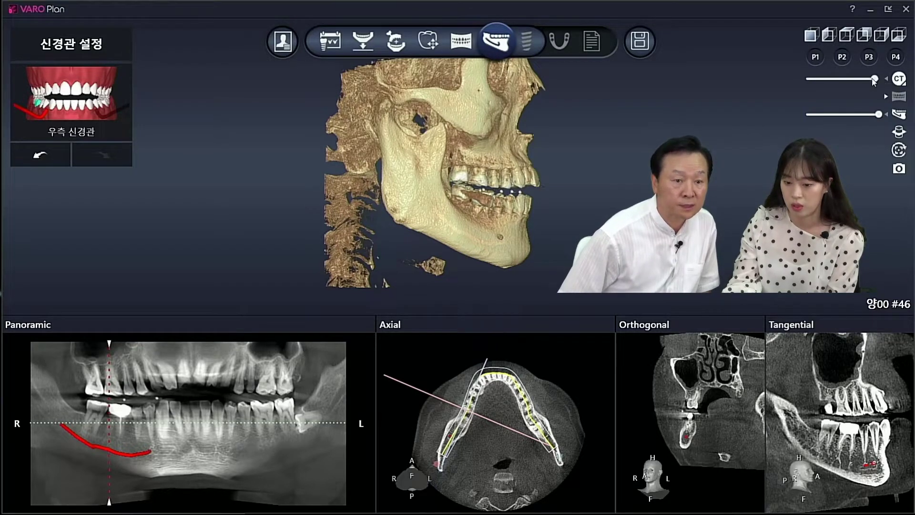
left_click_drag(875, 78, 857, 78)
scroll(638, 195, "up", 5)
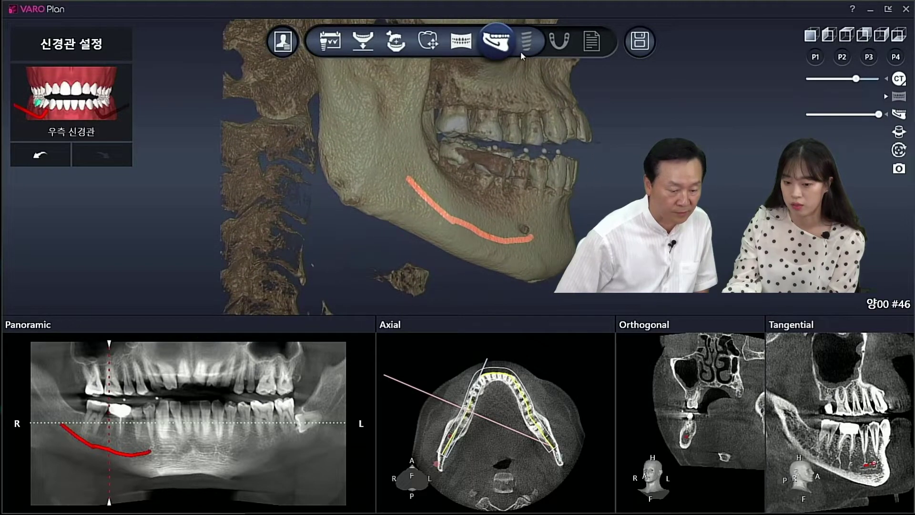
Step: Start the implant placement stage, enlarge the slice area and axial view pane, and bring the implant at tooth 46 into close view
left_click(528, 41)
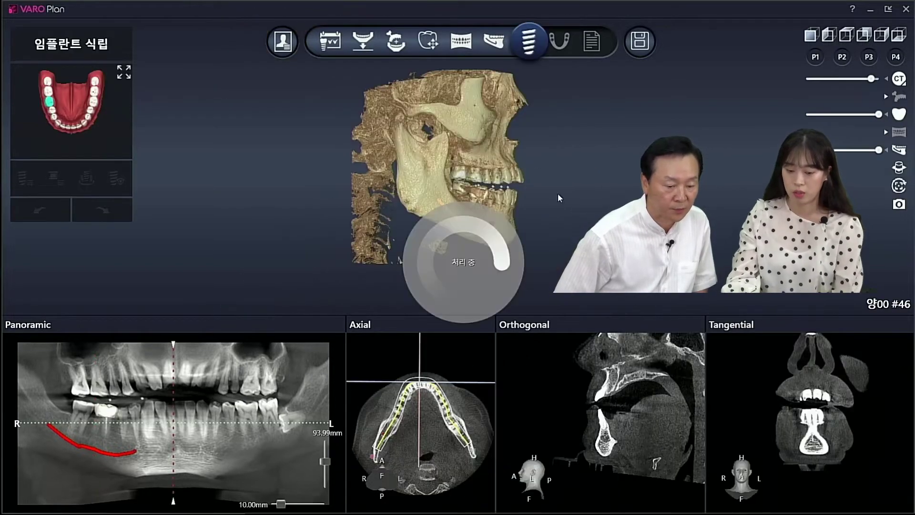
scroll(472, 200, "up", 5)
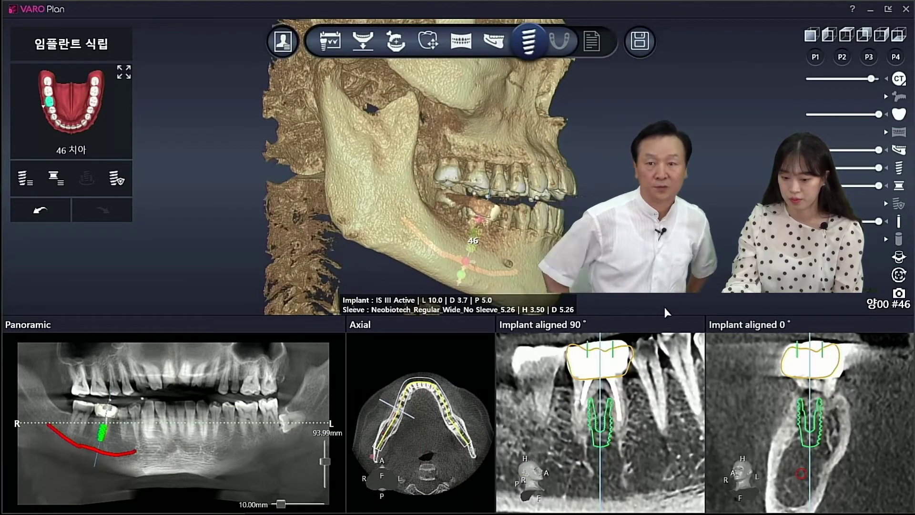
left_click_drag(663, 313, 663, 282)
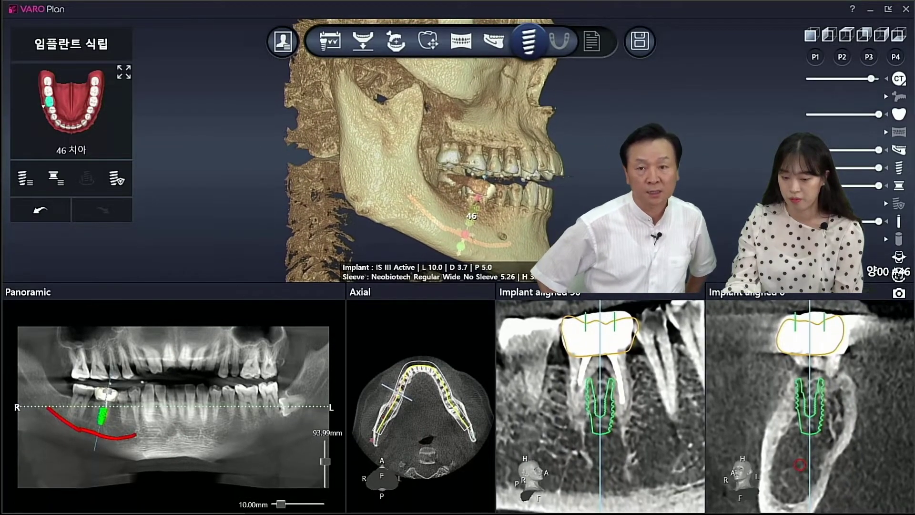
scroll(604, 205, "up", 1)
middle_click_drag(604, 205, 600, 186)
scroll(601, 186, "up", 3)
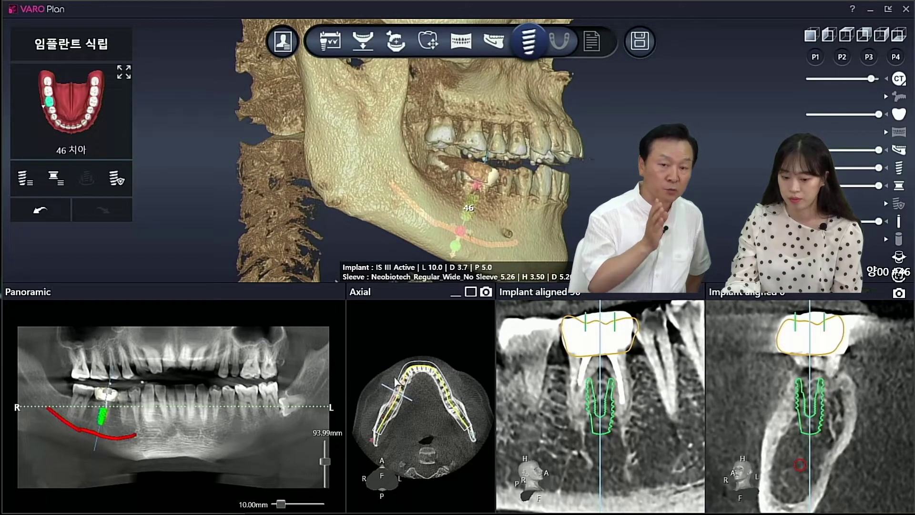
left_click_drag(347, 367, 329, 367)
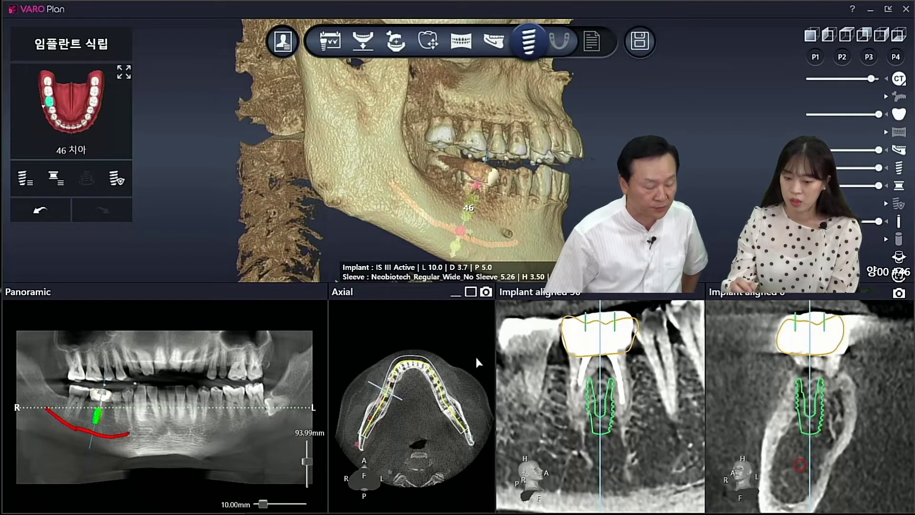
Step: Enlarge the axial view around the lower arch and shift the implant at tooth 46 slightly backwards along the arch
left_click(470, 294)
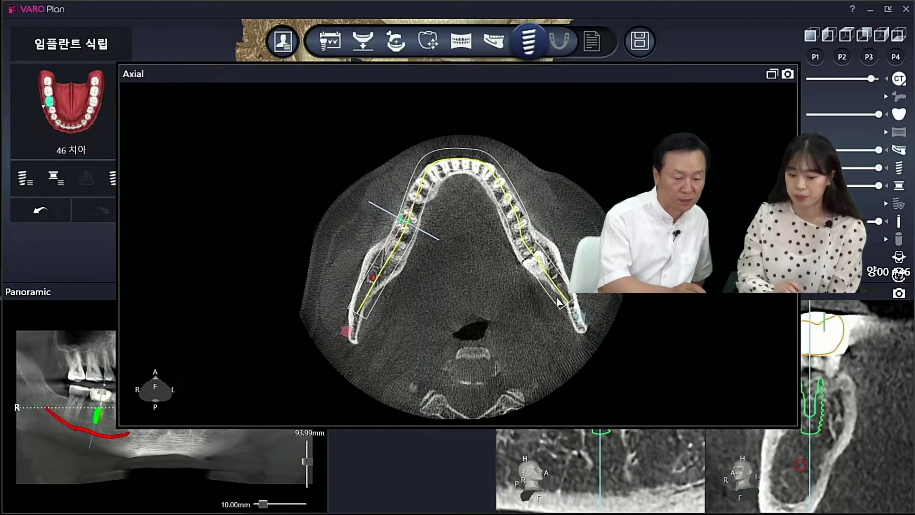
left_click(772, 74)
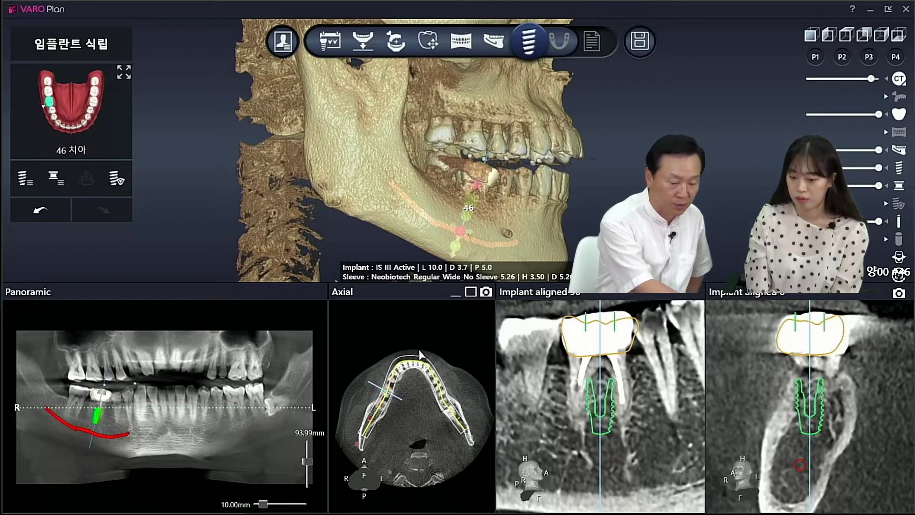
left_click(470, 292)
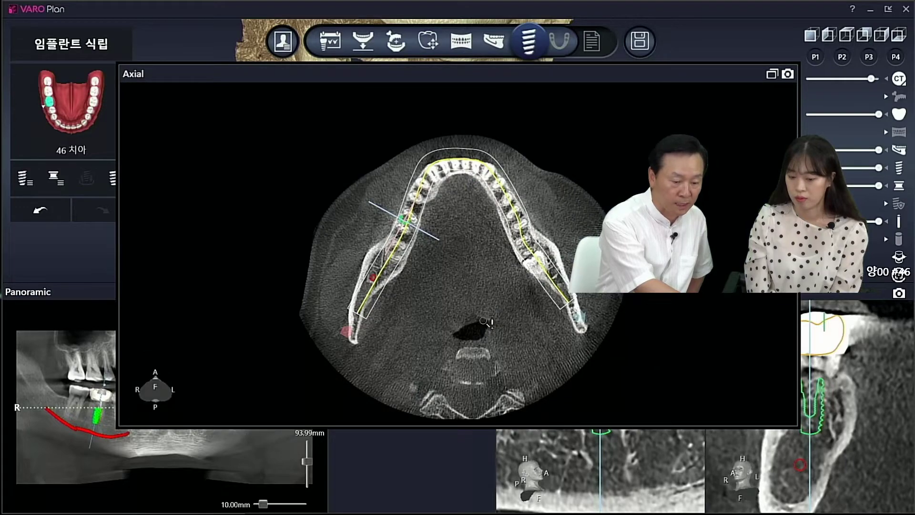
right_click_drag(485, 320, 496, 342)
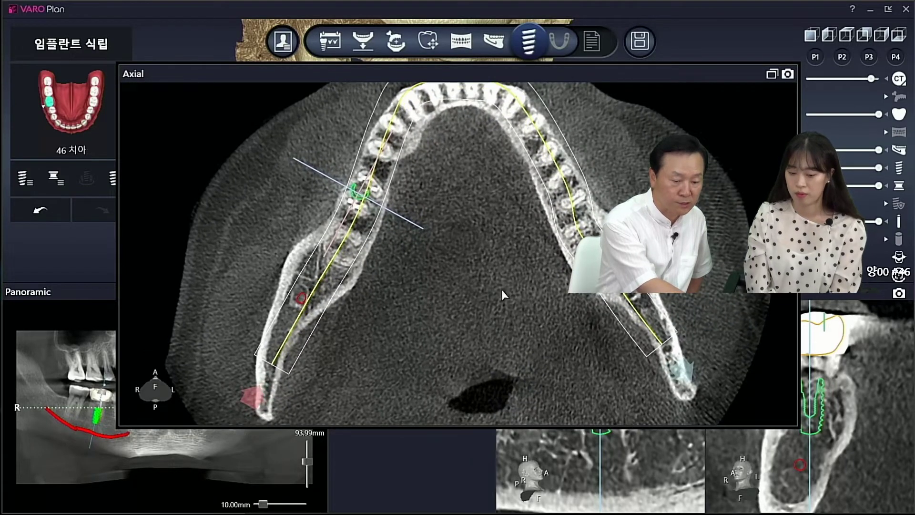
middle_click_drag(502, 290, 510, 353)
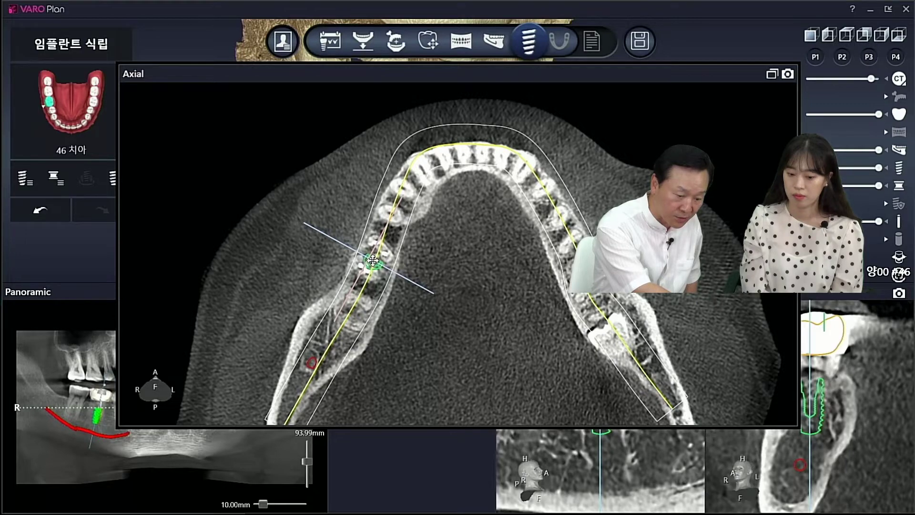
left_click_drag(373, 261, 373, 261)
Step: Examine the implant's position relative to the roots and surrounding bone through the axial slices, and restore the axial view's size
scroll(450, 292, "up", 1)
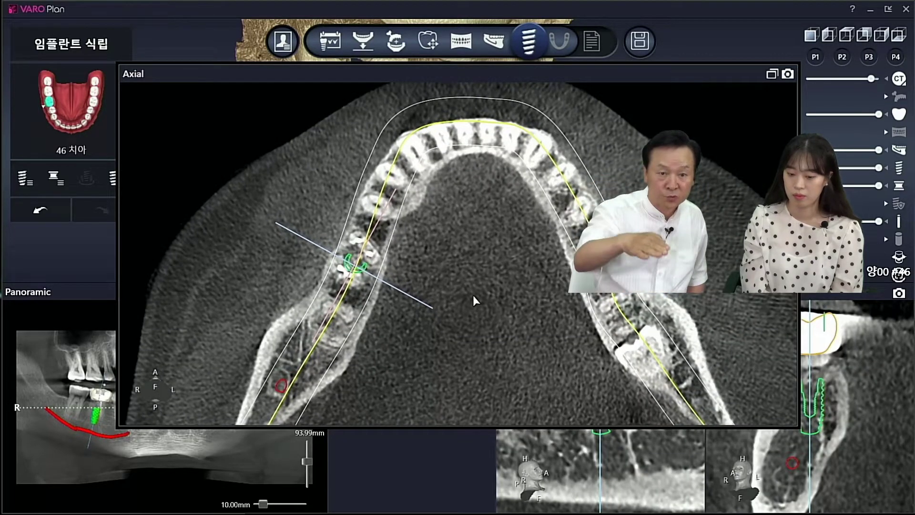
scroll(470, 298, "down", 3)
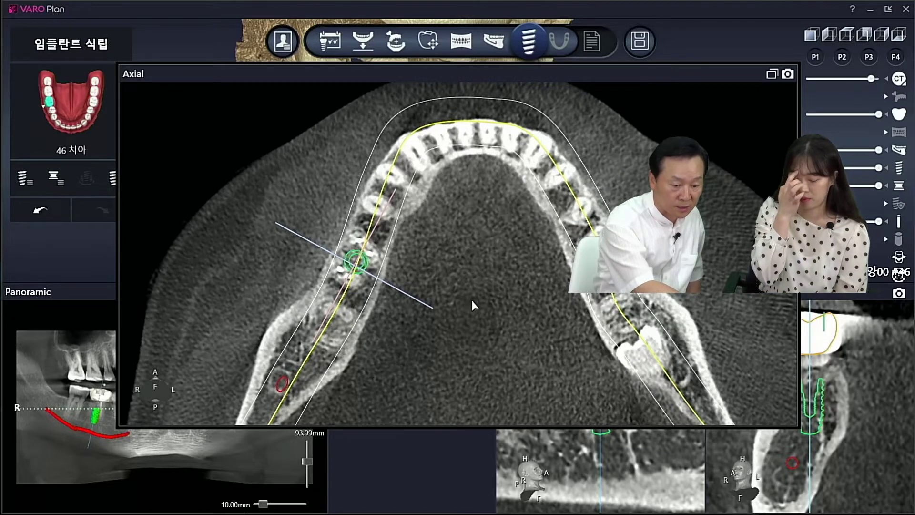
scroll(471, 301, "up", 3)
scroll(470, 301, "down", 5)
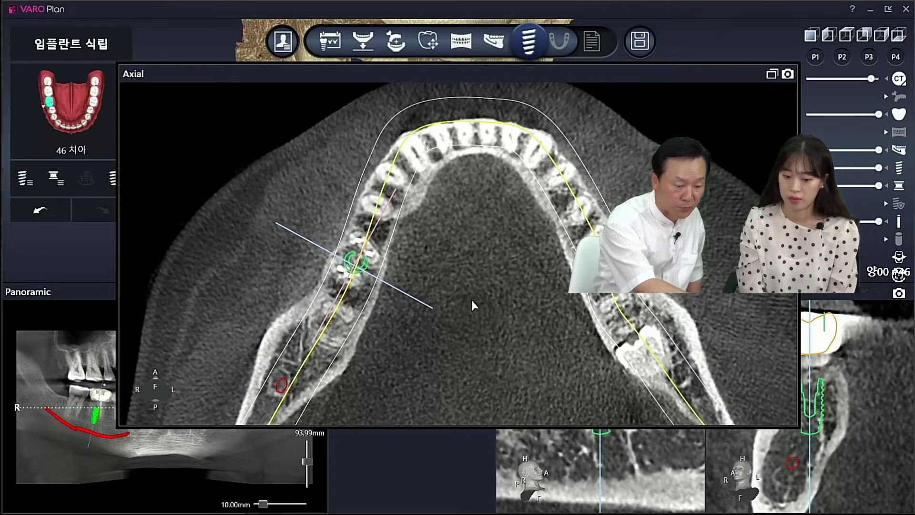
scroll(471, 300, "down", 5)
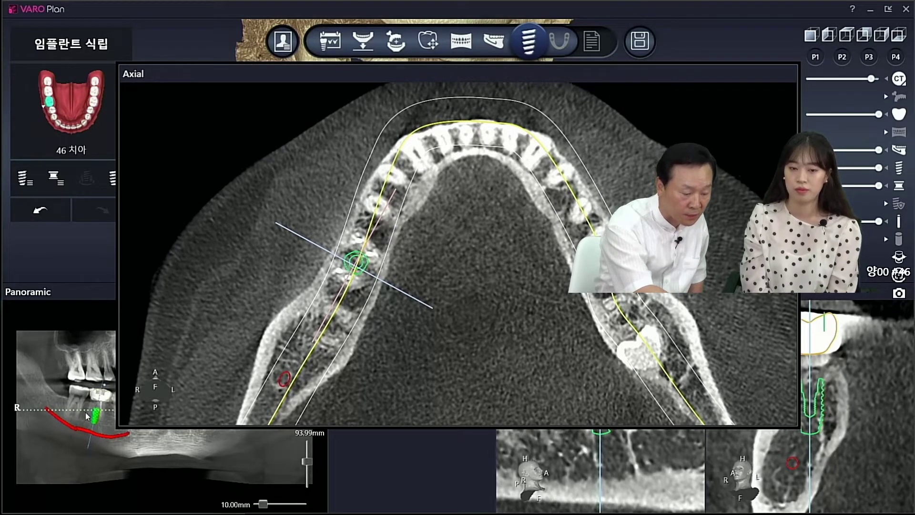
scroll(486, 333, "down", 4)
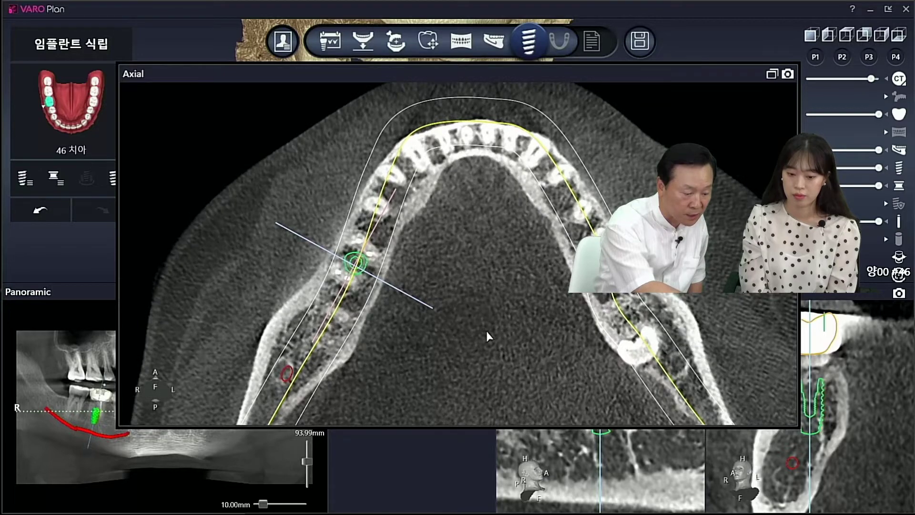
scroll(485, 330, "down", 5)
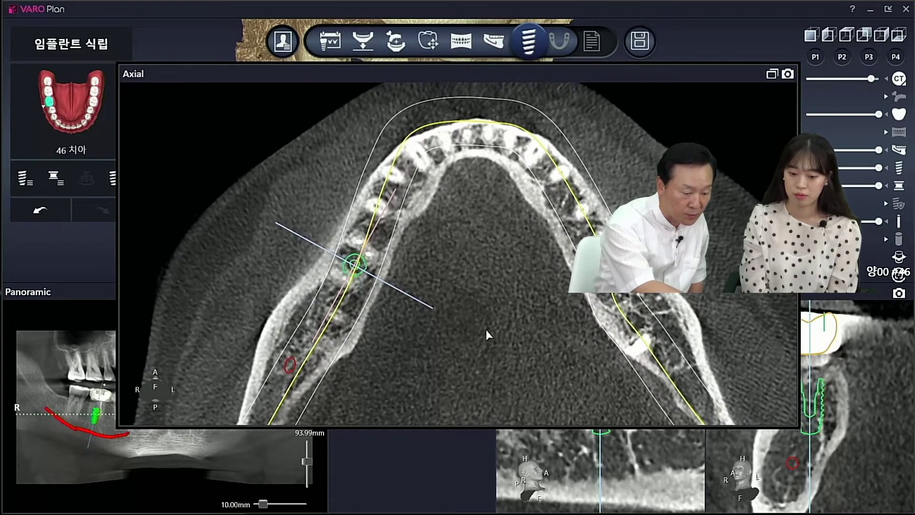
scroll(485, 330, "up", 5)
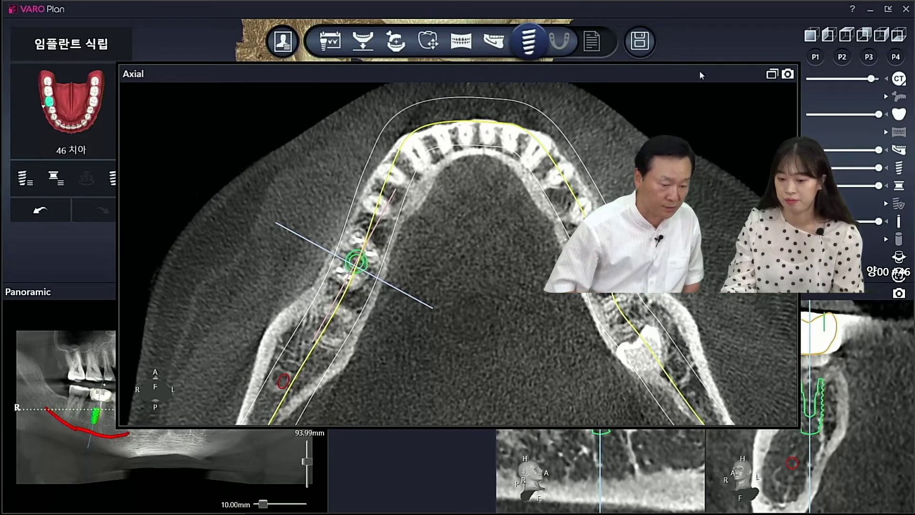
left_click(771, 74)
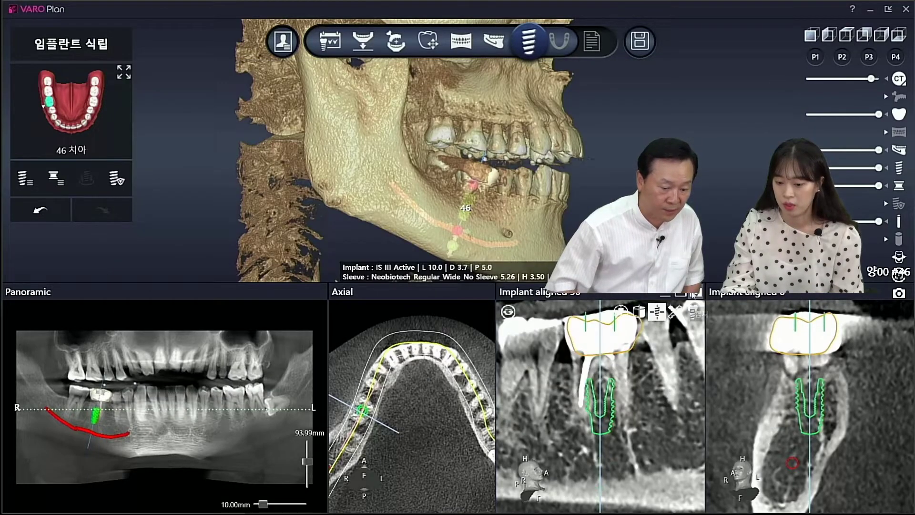
Step: Rotate the enlarged mesiodistal implant-aligned view to 86° and nudge the implant slightly forward between the roots of tooth 46
left_click(681, 293)
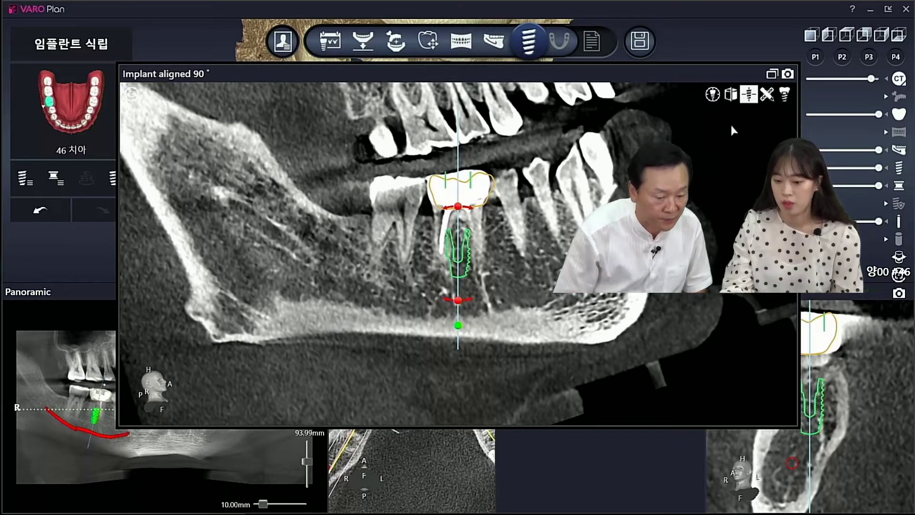
middle_click_drag(725, 144, 726, 195)
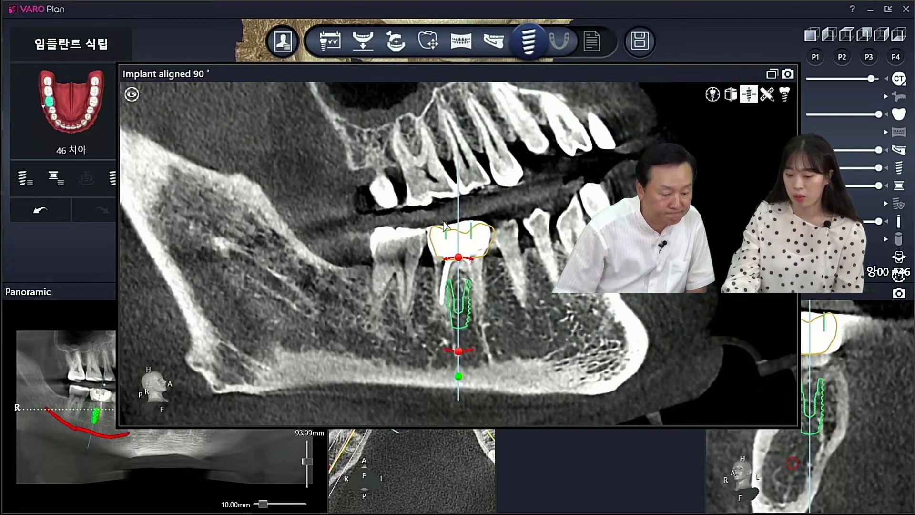
scroll(651, 291, "down", 2)
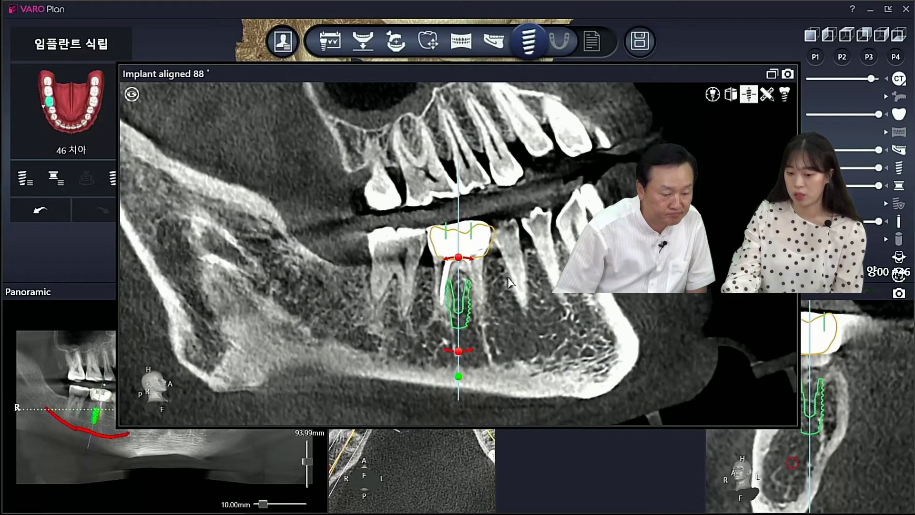
scroll(458, 254, "down", 4)
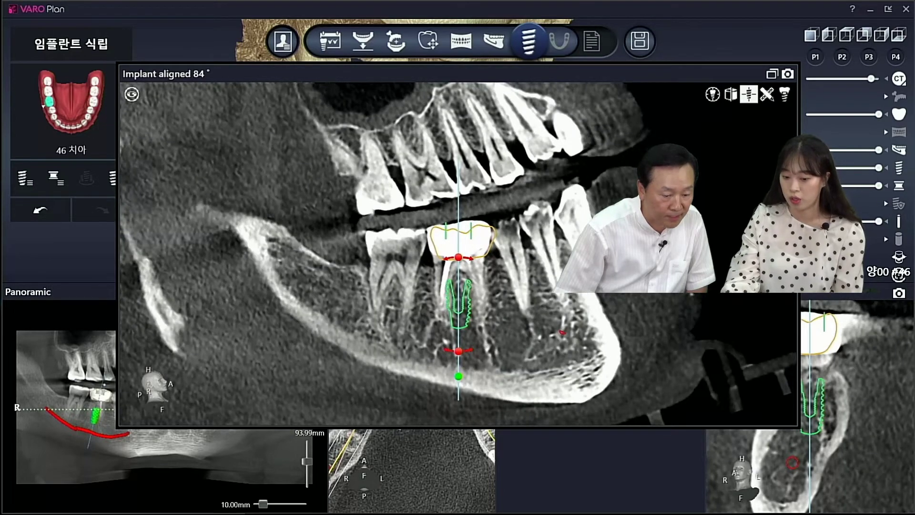
scroll(458, 253, "up", 4)
scroll(458, 253, "down", 2)
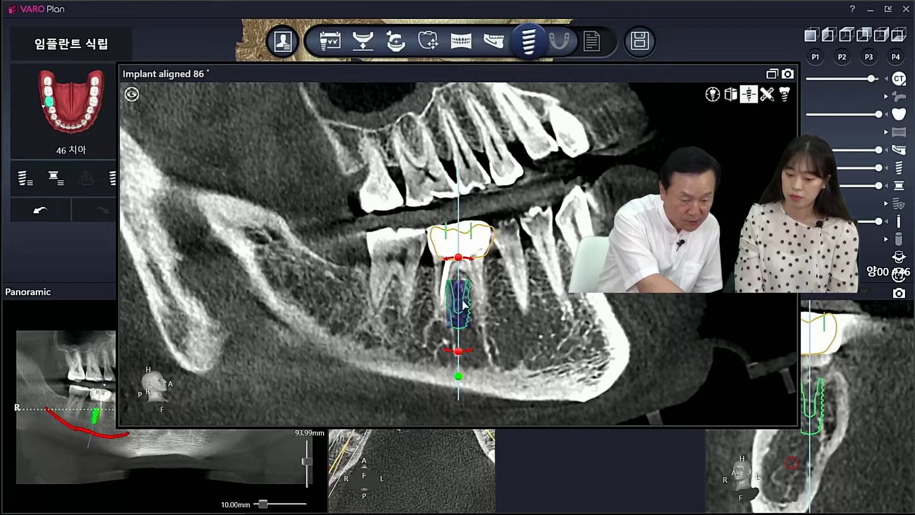
mouse_move(458, 296)
left_mouse_down()
mouse_move(477, 293)
mouse_move(459, 292)
mouse_move(460, 305)
left_mouse_up()
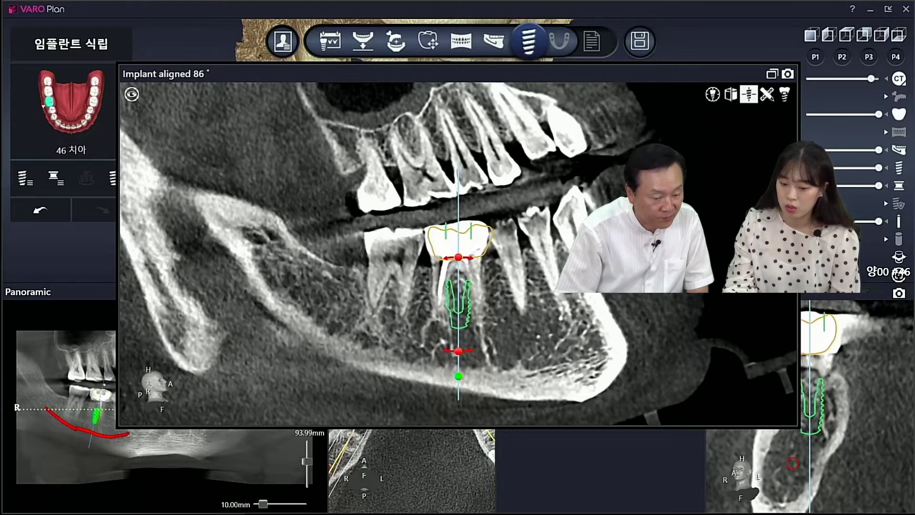
left_click(772, 74)
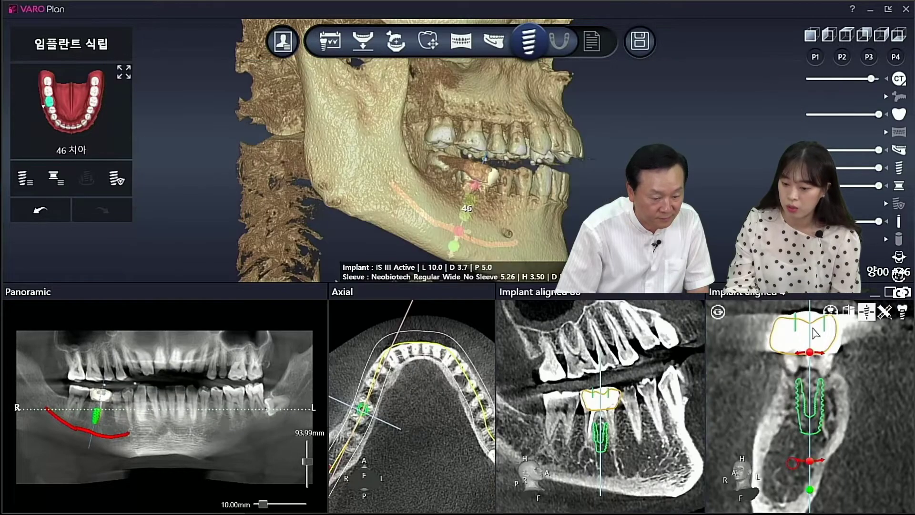
Step: Enlarge the buccolingual implant-aligned view and examine the bone around the implant and nerve canal at angles from 4° to 38°
left_click(889, 292)
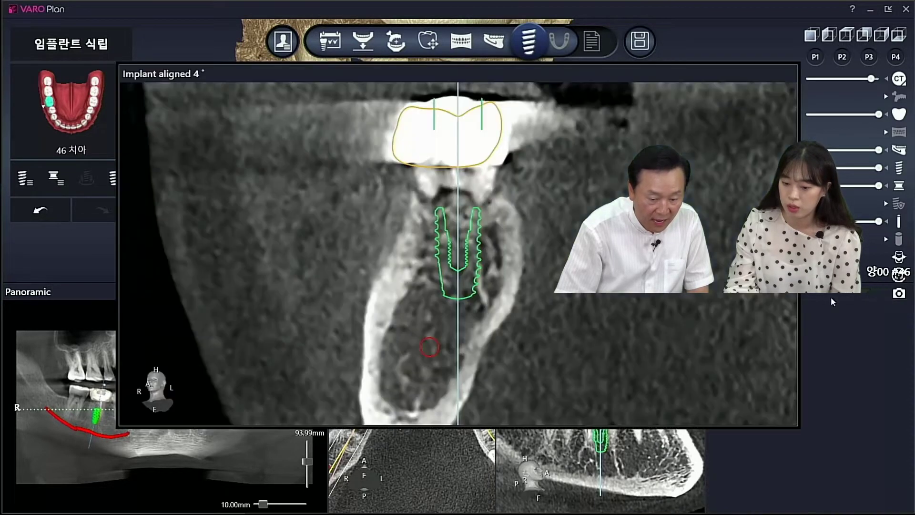
right_click_drag(460, 228, 460, 324)
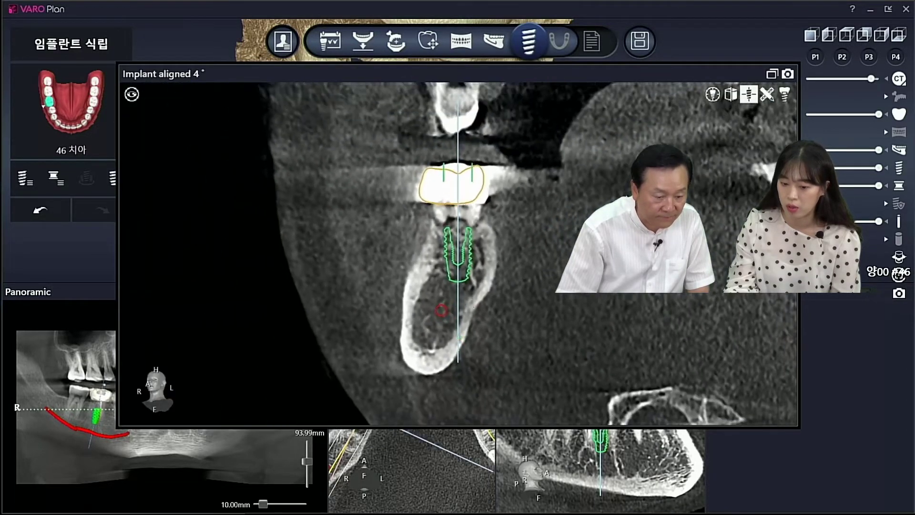
middle_click_drag(460, 310, 464, 346)
right_click_drag(463, 346, 462, 315)
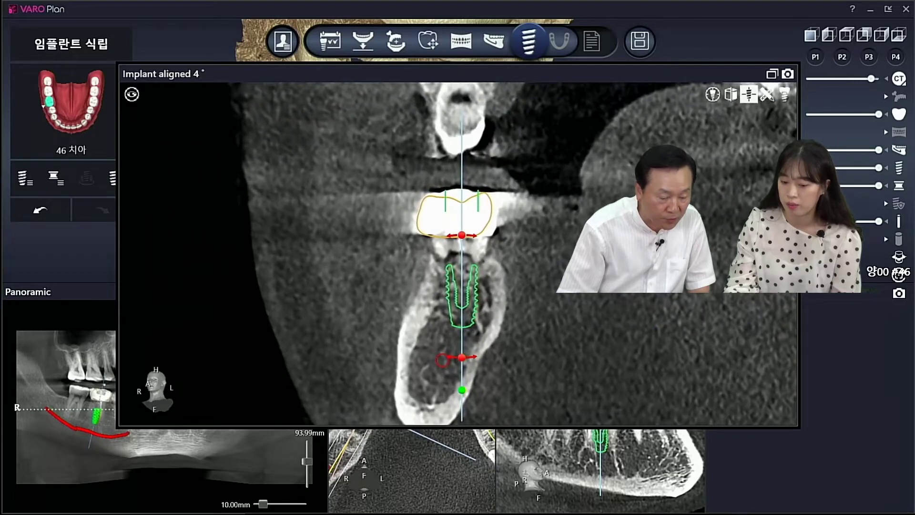
scroll(460, 253, "down", 3)
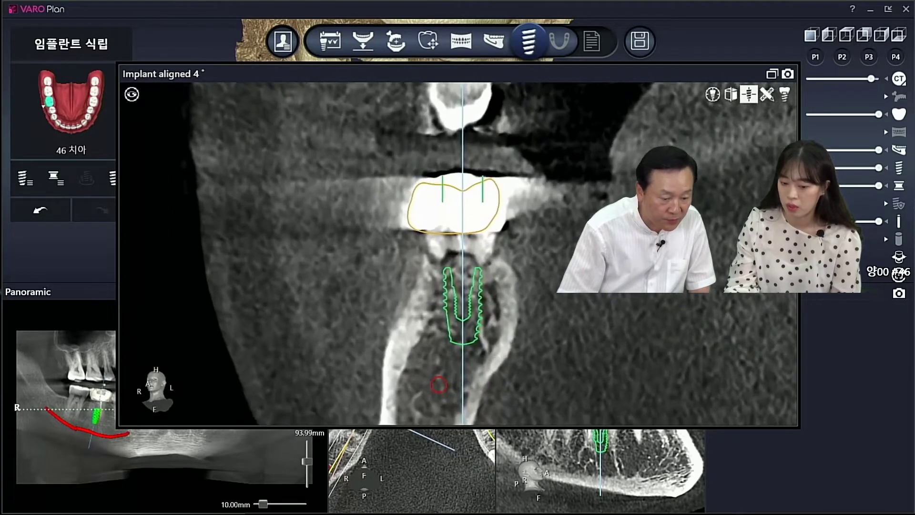
scroll(687, 297, "down", 7)
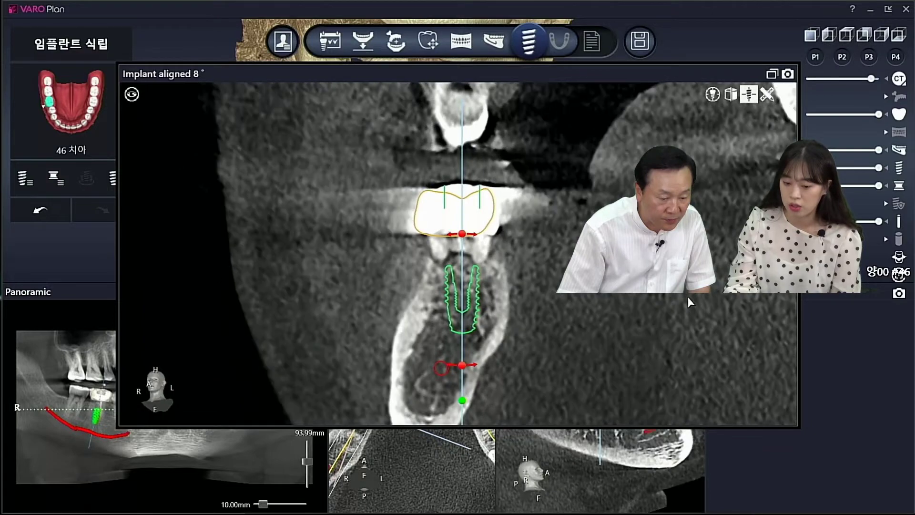
scroll(688, 298, "down", 16)
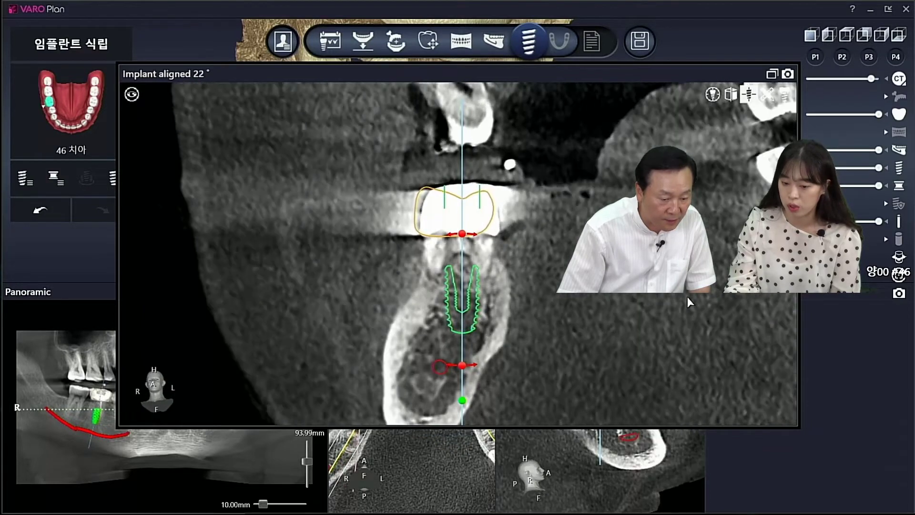
scroll(687, 296, "down", 16)
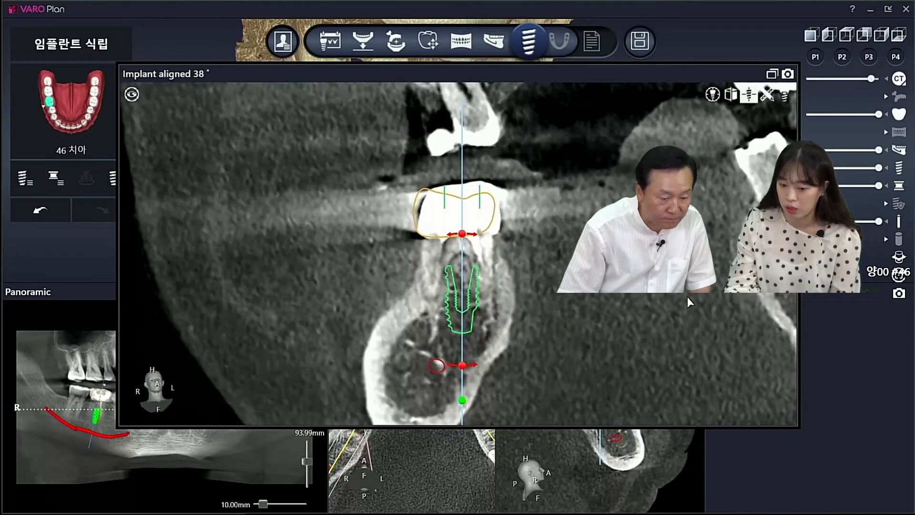
scroll(687, 297, "down", 3)
scroll(687, 297, "up", 12)
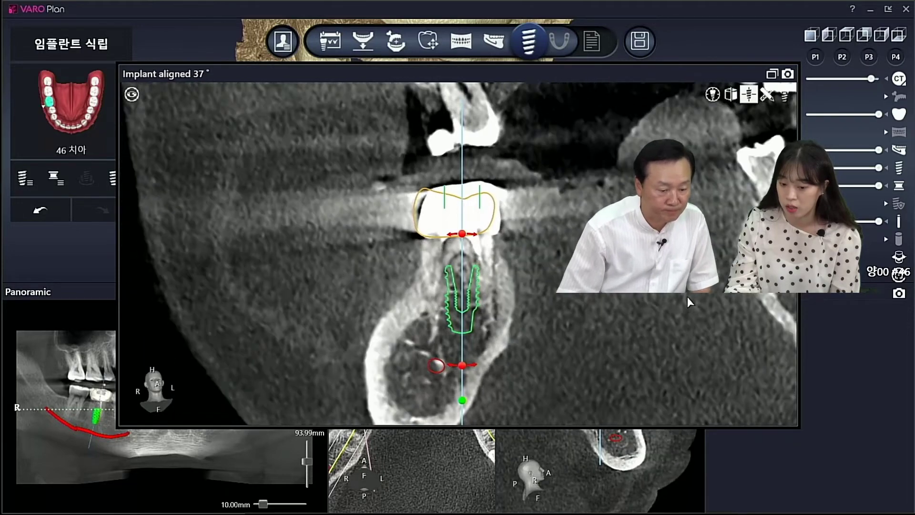
scroll(688, 297, "up", 10)
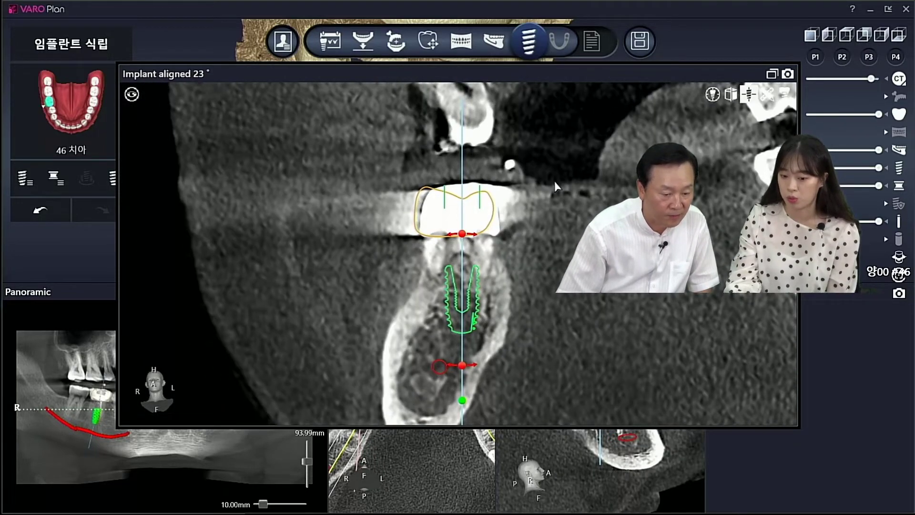
scroll(487, 222, "up", 9)
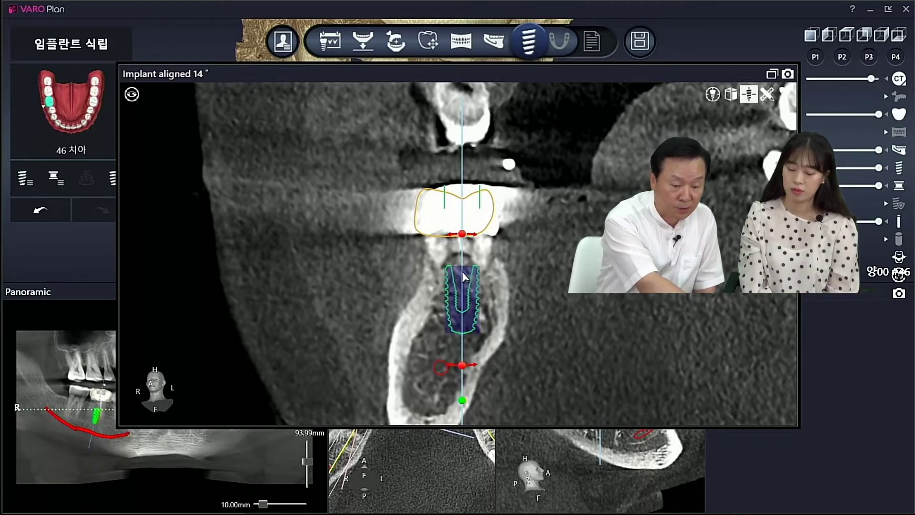
Step: Raise the implant slightly and shift it lingually in the 14° aligned view, fine-tuning its depth, and restore the view's size
left_click_drag(463, 272, 464, 274)
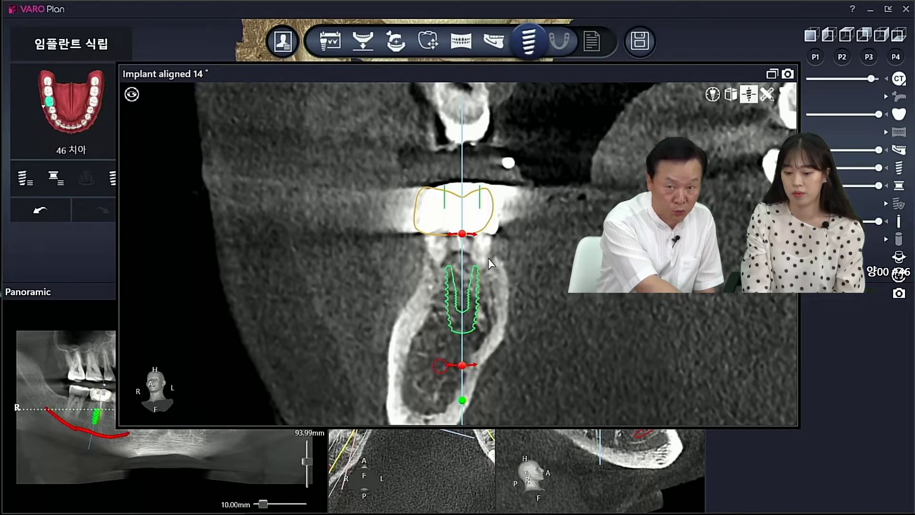
left_click_drag(462, 276, 463, 260)
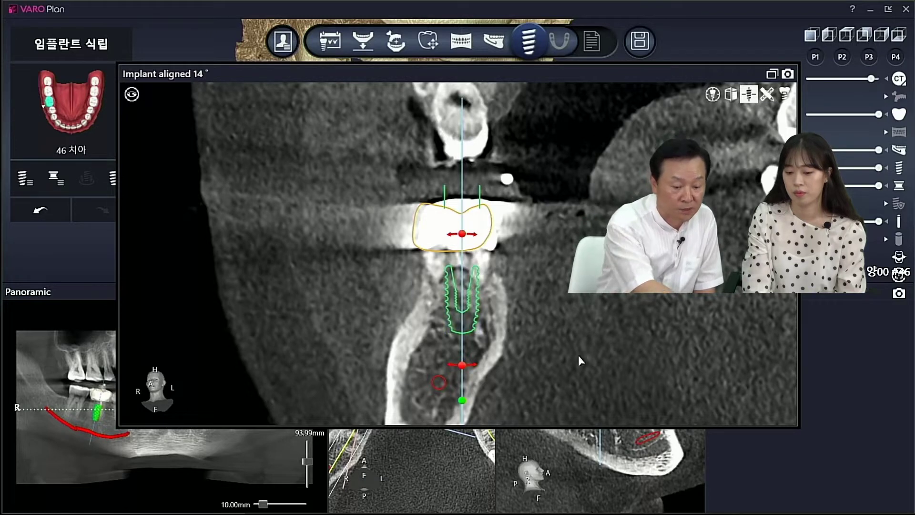
left_click_drag(458, 289, 469, 270)
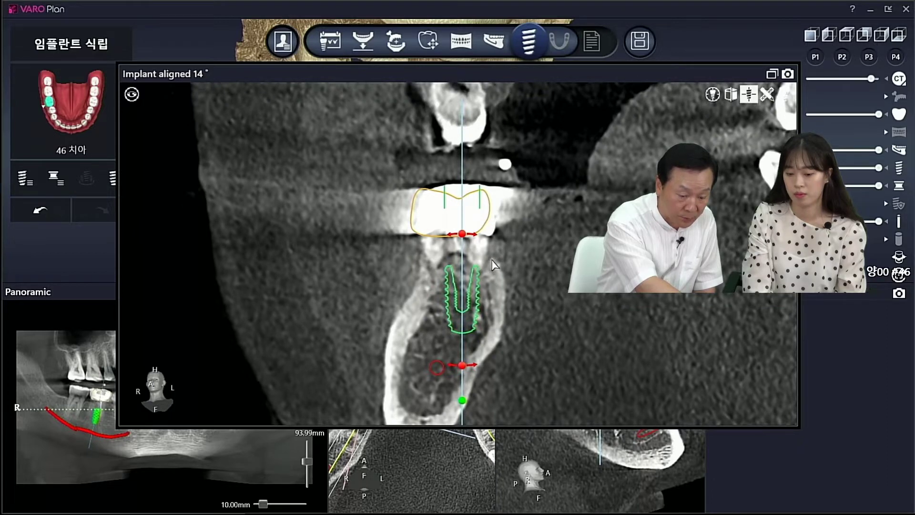
left_click_drag(459, 281, 461, 271)
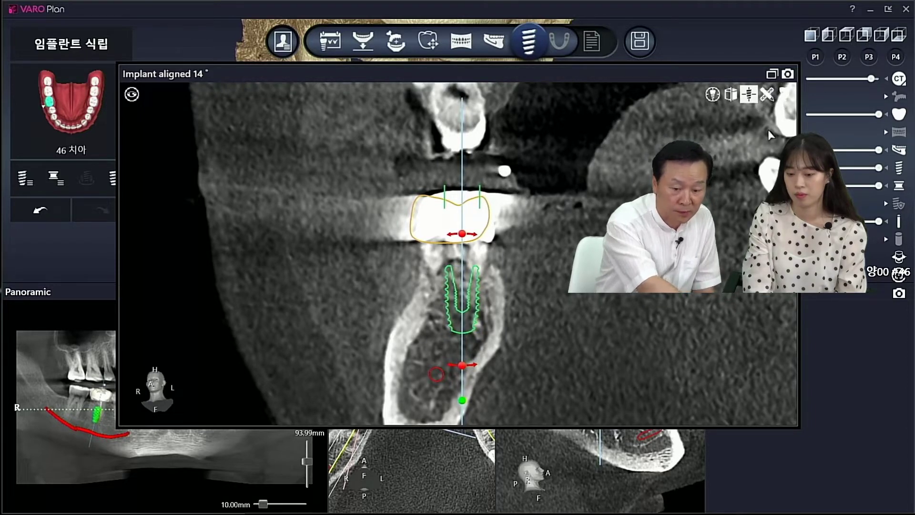
left_click(773, 74)
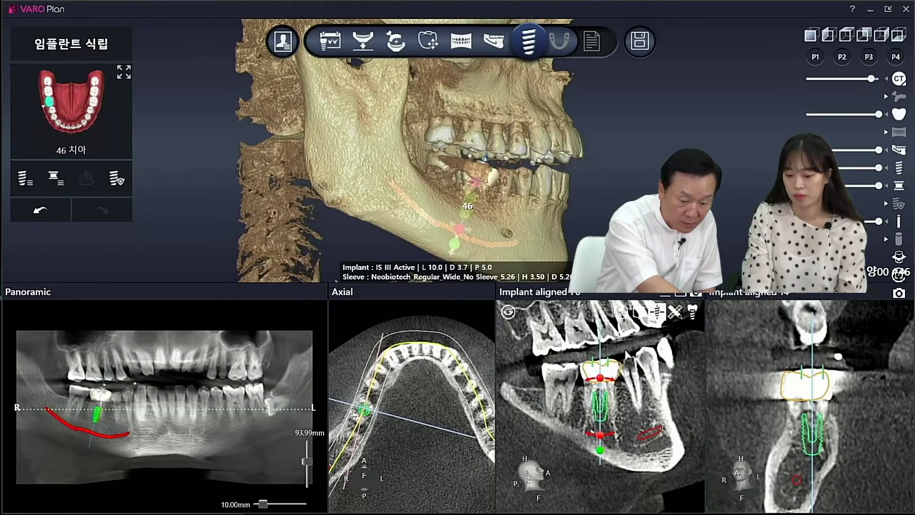
Step: Adjust the implant's mesiodistal tilt slightly in the enlarged 76° implant-aligned view and restore the view's size
left_click(680, 292)
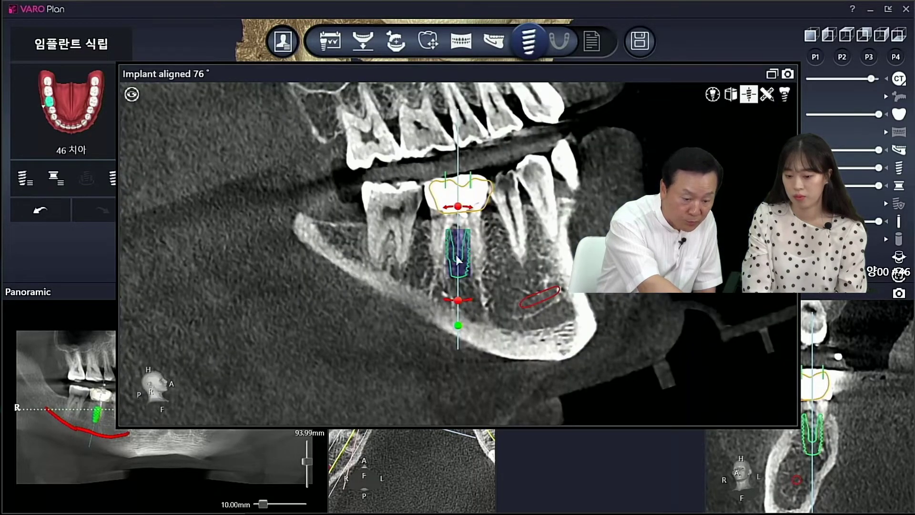
mouse_move(459, 300)
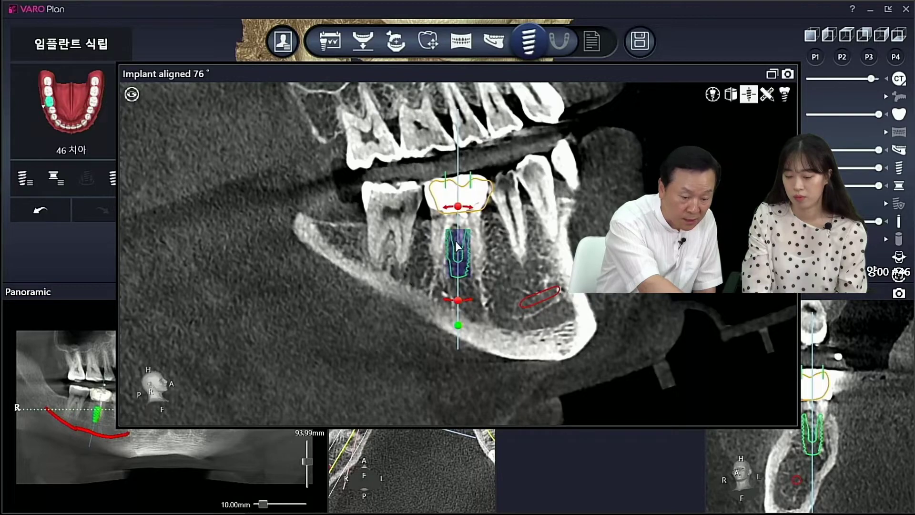
left_click_drag(459, 302, 491, 301)
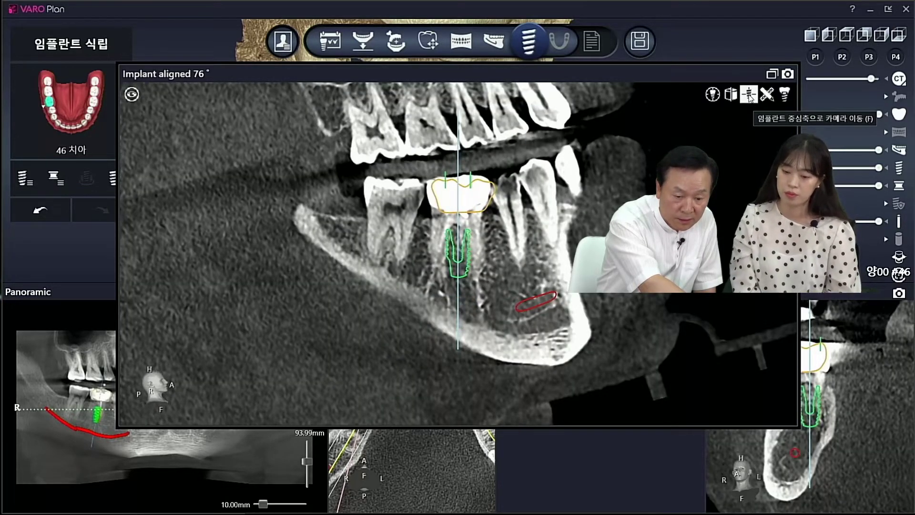
left_click(772, 74)
Step: Turn off the implant-axis alignment of the slice views and bring the orthogonal slice to the implant at tooth 46
mouse_move(622, 396)
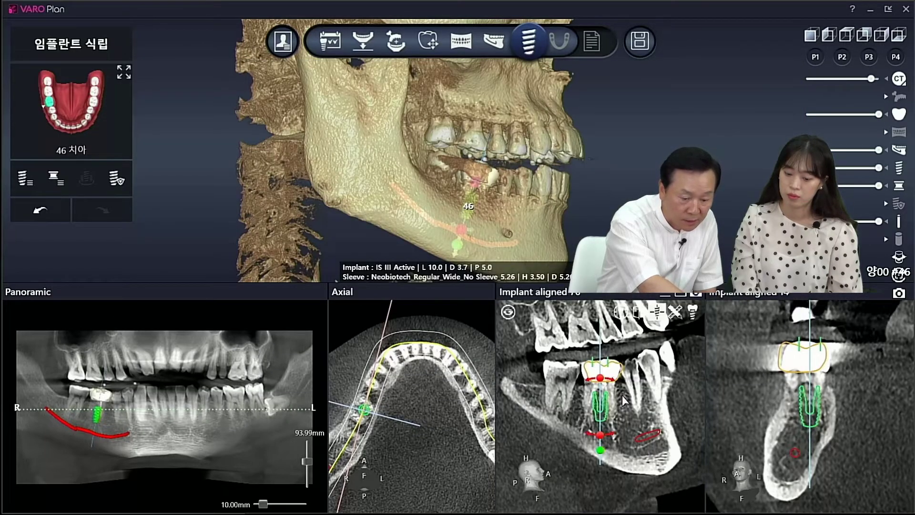
left_click(680, 295)
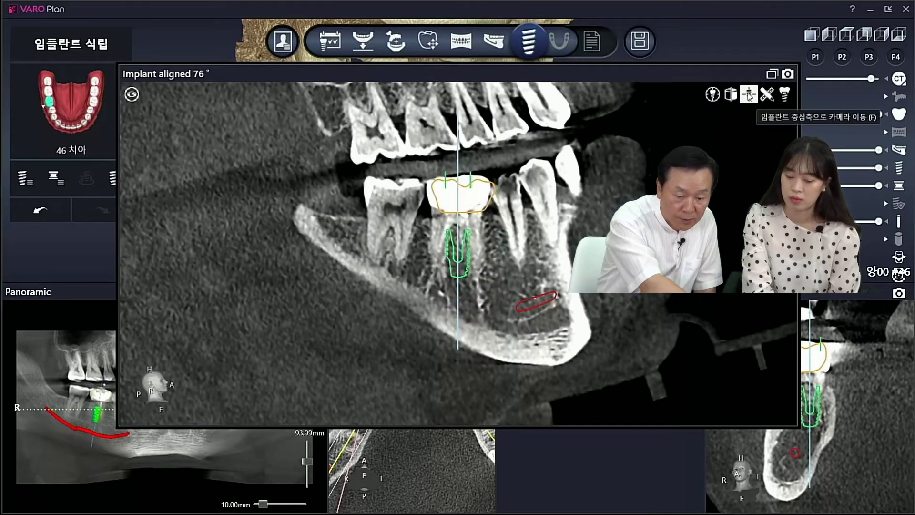
left_click(748, 95)
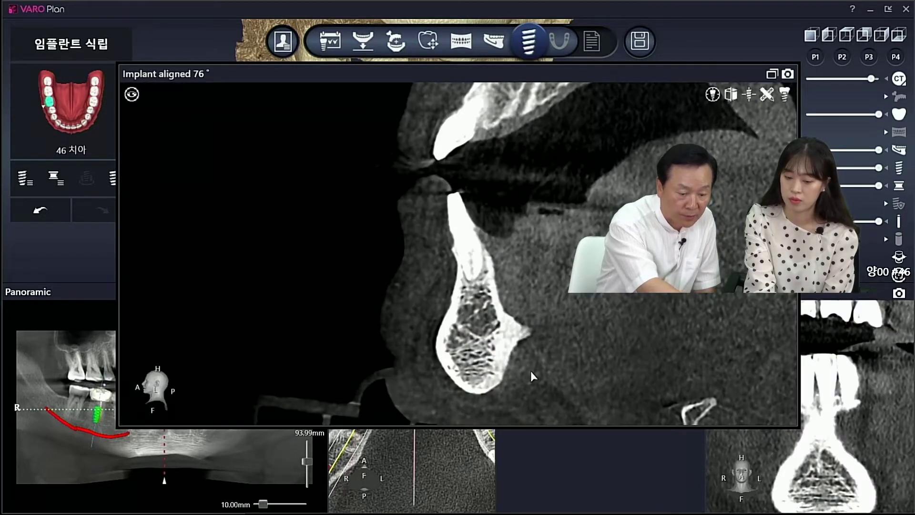
left_click(771, 75)
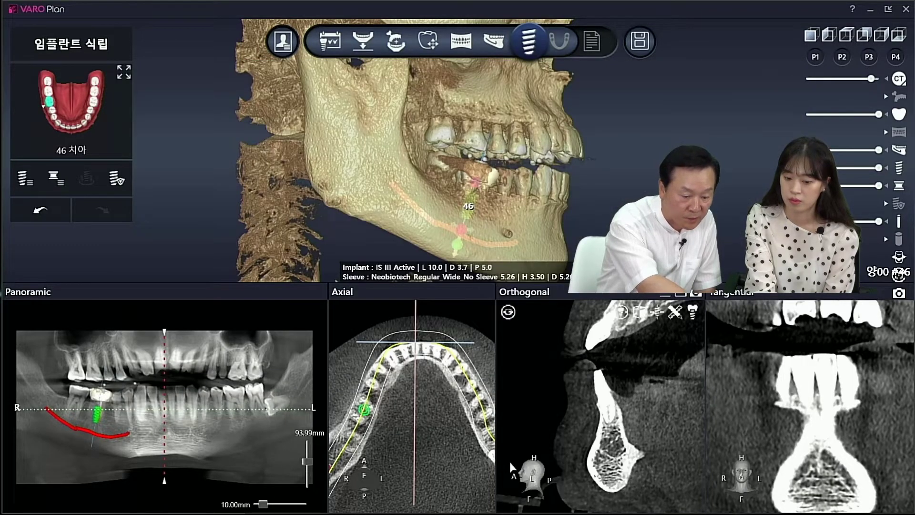
scroll(588, 439, "down", 15)
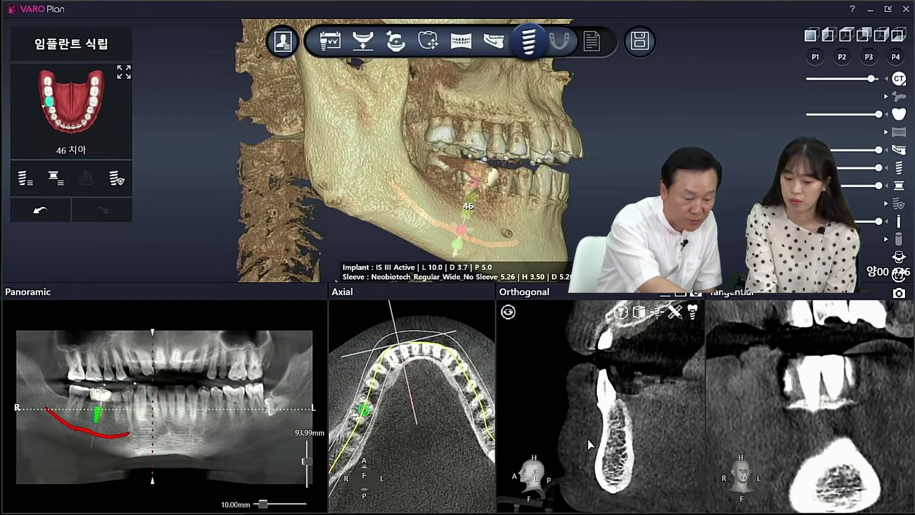
scroll(588, 438, "down", 10)
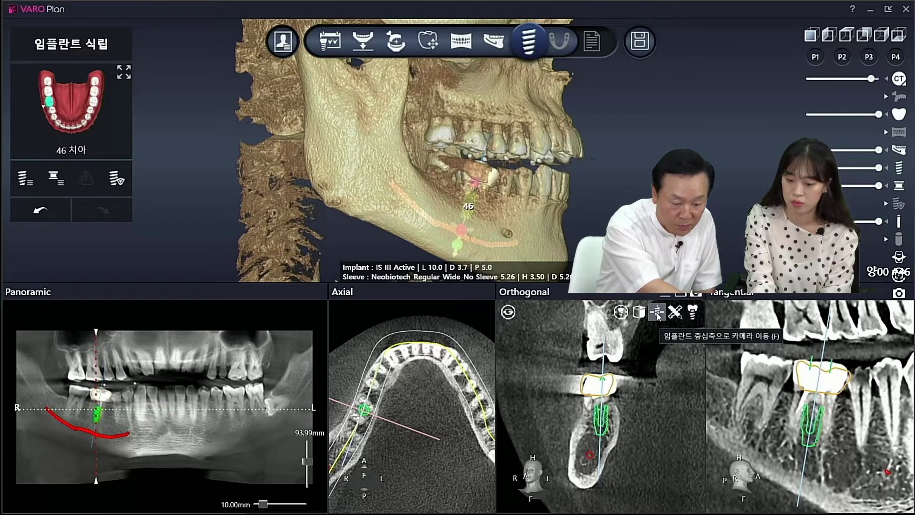
Step: Adjust the implant's buccolingual tilt in the 14° implant-aligned view and return the slices to orthogonal and tangential
left_click(658, 314)
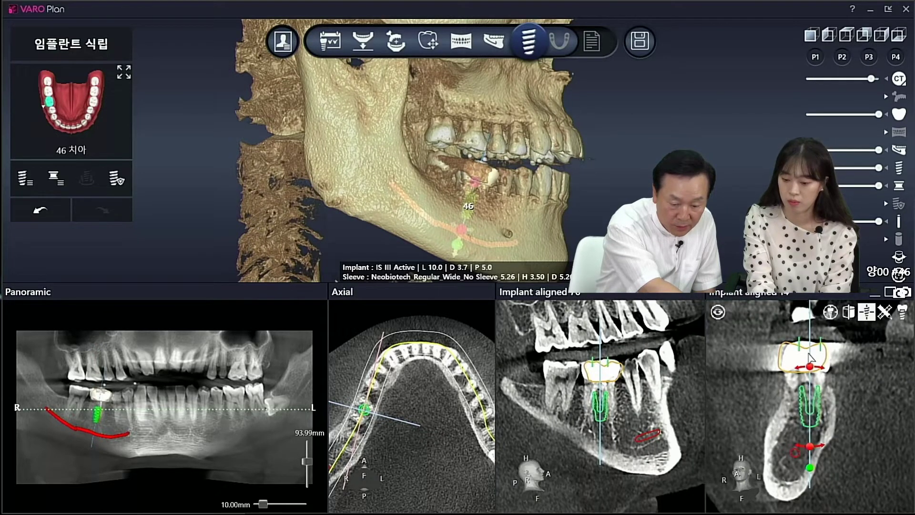
left_click_drag(811, 448, 797, 448)
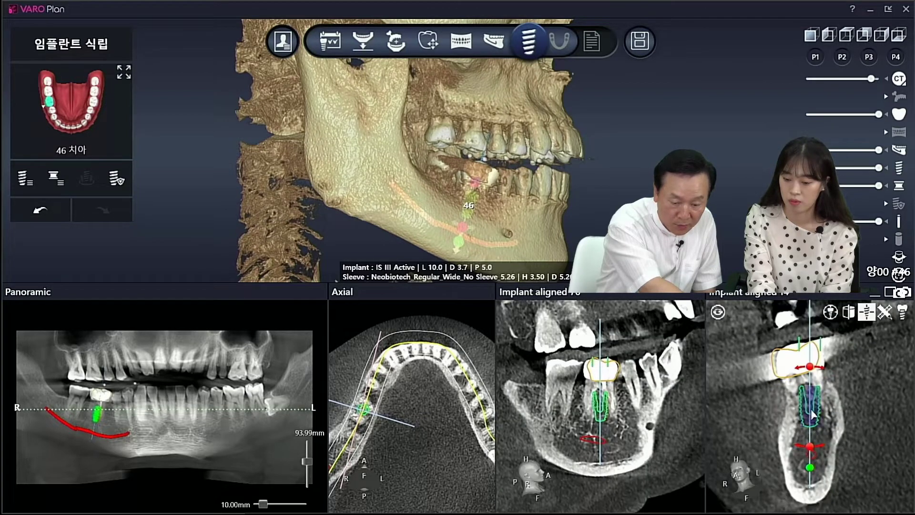
left_click_drag(810, 449, 802, 451)
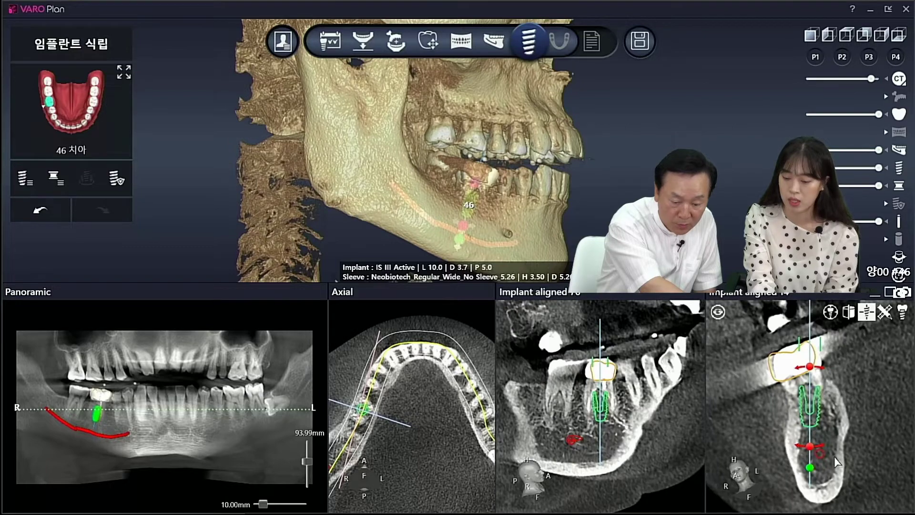
left_click_drag(816, 449, 819, 434)
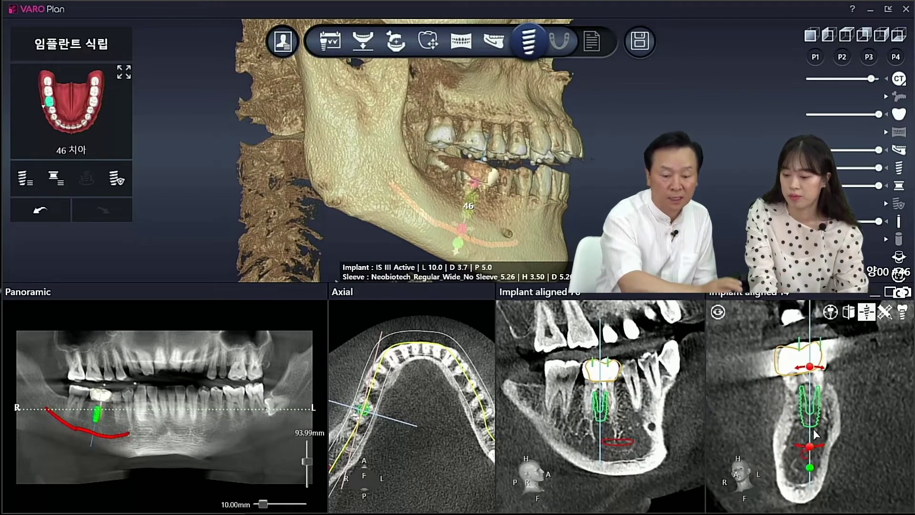
left_click(867, 312)
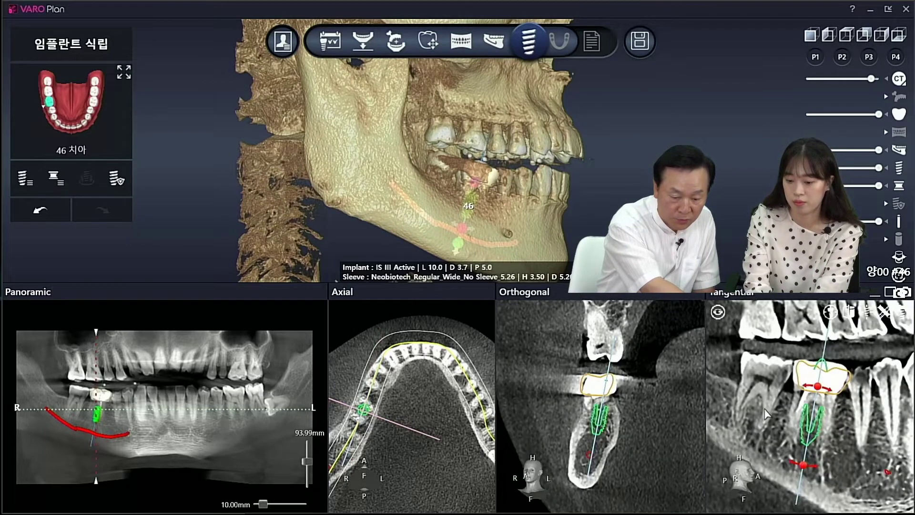
Step: Swing the implant's apex buccally and lingually in the orthogonal view, enlarge the view, and leave the apex slightly buccal
left_click_drag(597, 443, 587, 448)
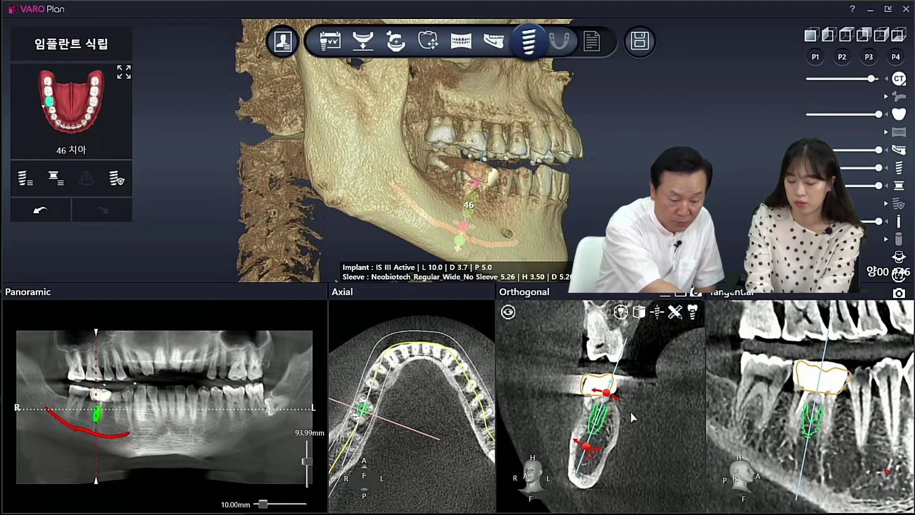
left_click_drag(593, 448, 603, 455)
left_click(680, 293)
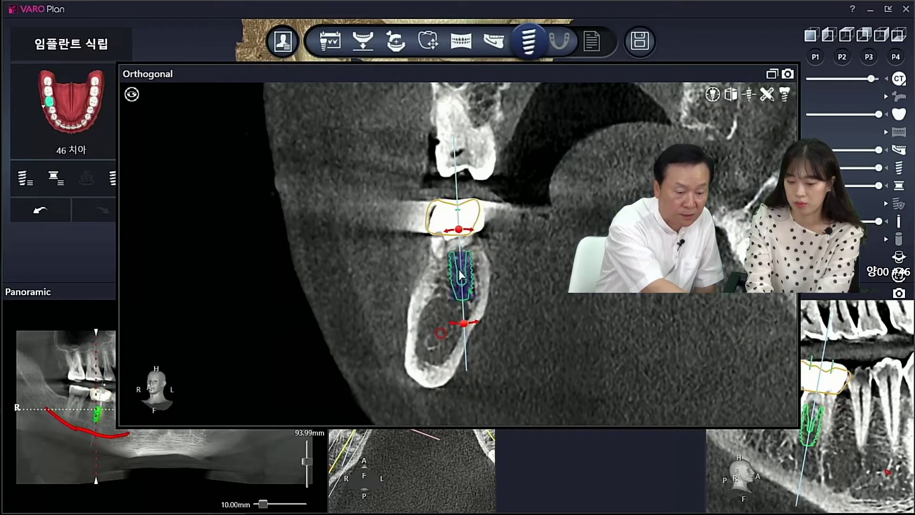
mouse_move(464, 326)
left_mouse_down()
mouse_move(429, 316)
mouse_move(472, 325)
mouse_move(446, 322)
mouse_move(454, 323)
left_mouse_up()
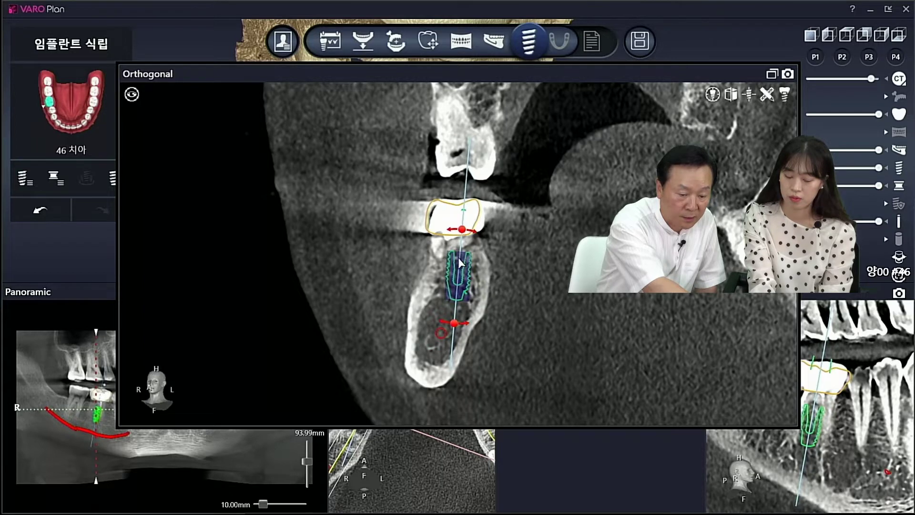
Step: Shift the implant buccally and back to the middle of the ridge, and bring its axis nearly upright
left_click_drag(460, 256, 447, 257)
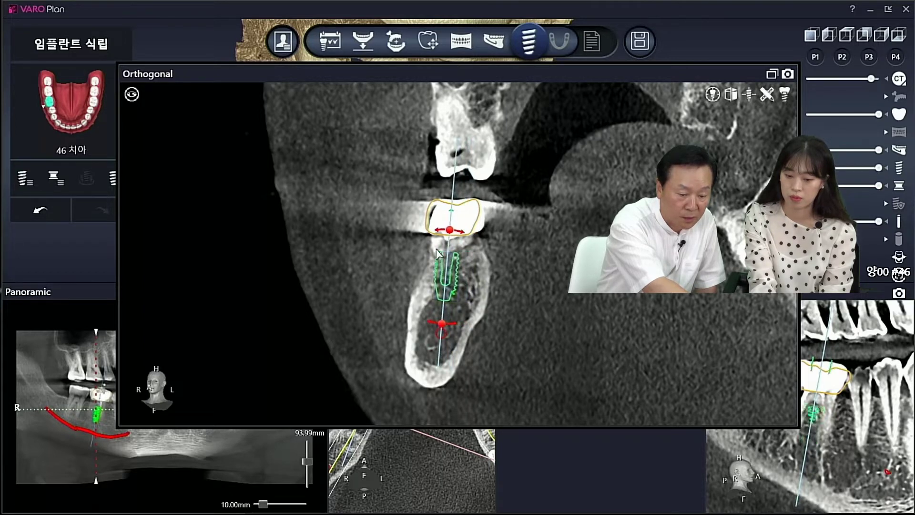
mouse_move(450, 265)
left_mouse_down()
mouse_move(464, 265)
mouse_move(456, 258)
left_mouse_up()
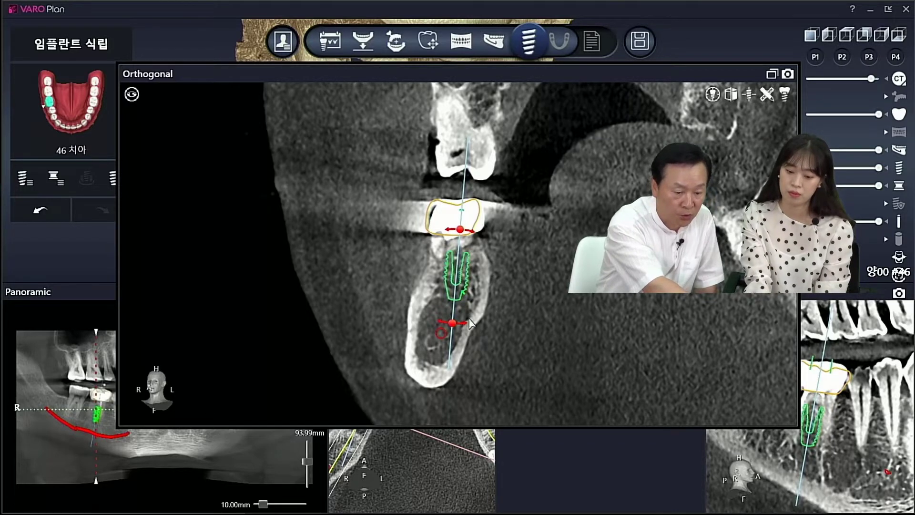
left_click_drag(452, 323, 455, 323)
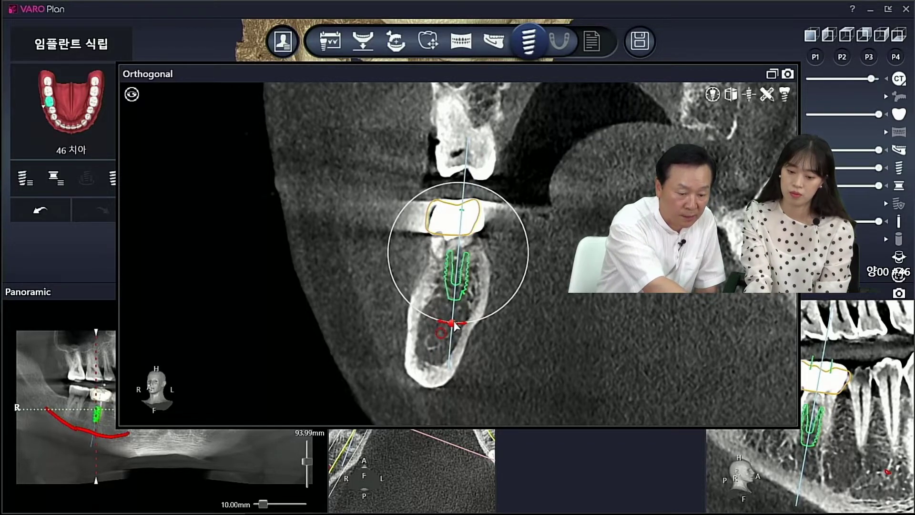
mouse_move(460, 231)
left_mouse_down()
mouse_move(434, 228)
mouse_move(461, 225)
mouse_move(491, 256)
mouse_move(458, 245)
left_mouse_up()
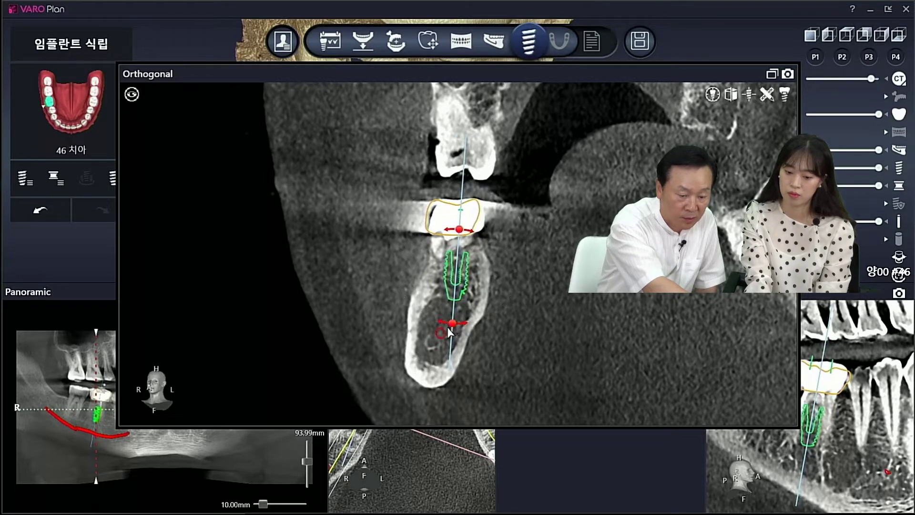
mouse_move(452, 323)
left_mouse_down()
mouse_move(433, 323)
mouse_move(479, 320)
mouse_move(431, 323)
mouse_move(463, 316)
mouse_move(432, 324)
mouse_move(457, 322)
left_mouse_up()
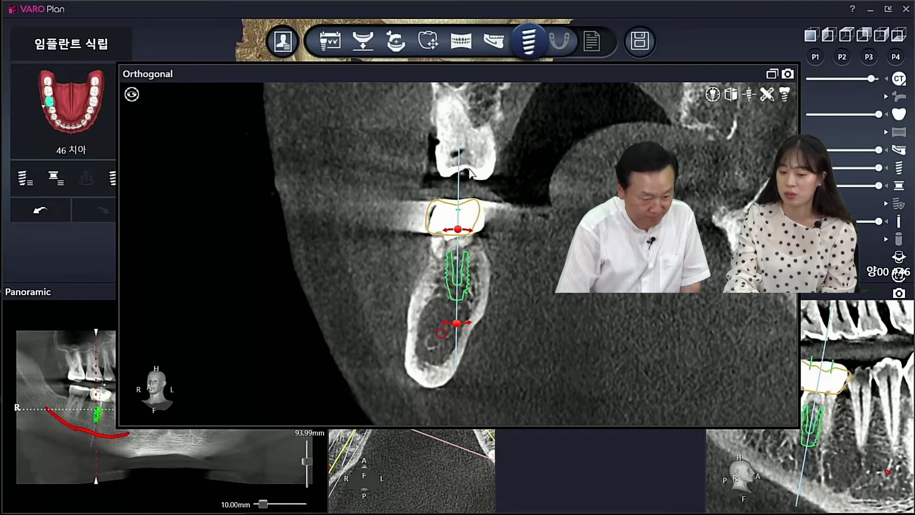
Step: Try tilting the implant's apex buccally toward the nerve canal in the orthogonal view, and return the axis to nearly upright
left_click_drag(461, 323, 444, 323)
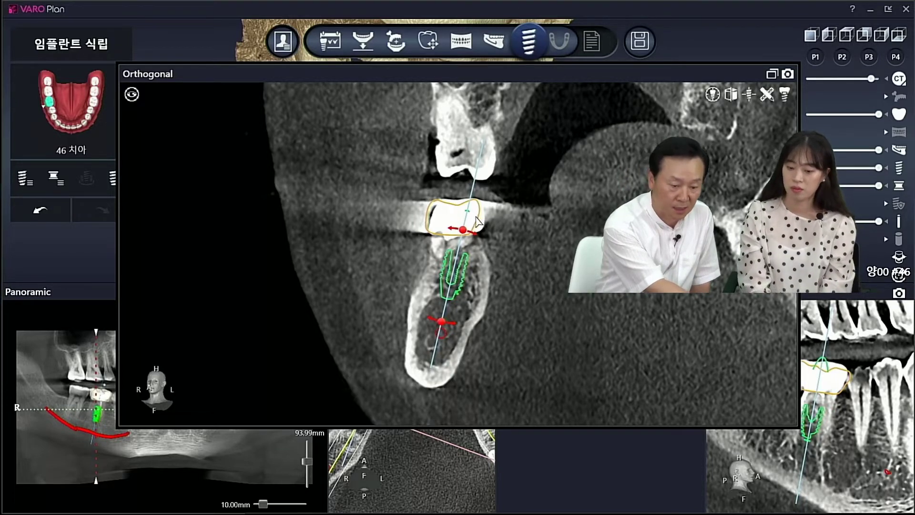
left_click_drag(440, 330, 437, 323)
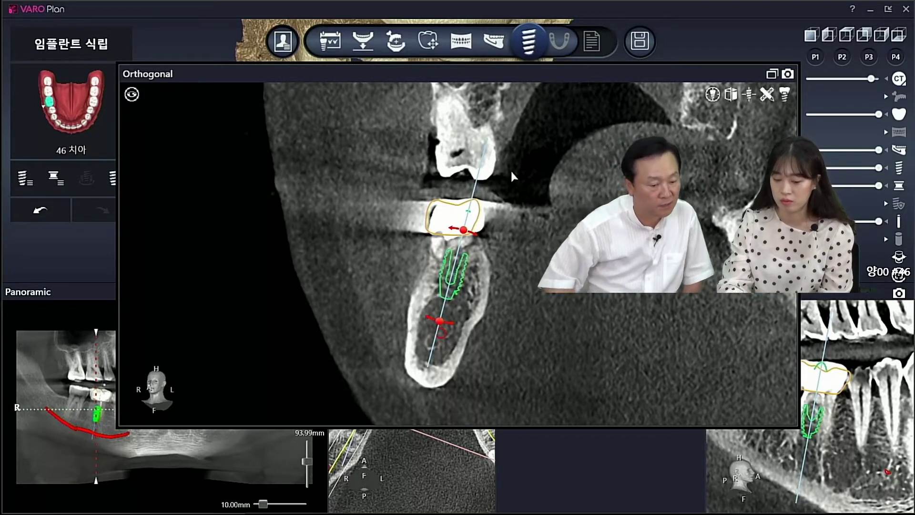
mouse_move(439, 322)
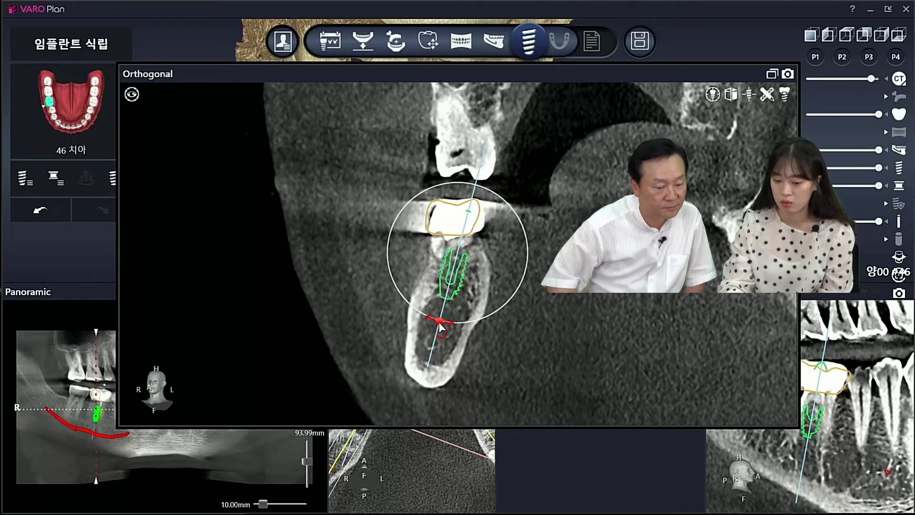
left_click_drag(438, 323, 445, 327)
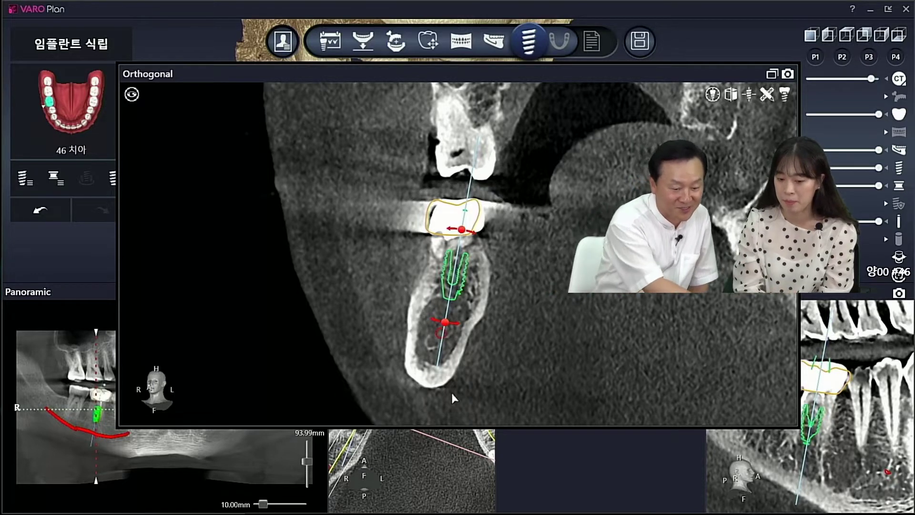
mouse_move(446, 324)
left_click_drag(448, 324, 457, 325)
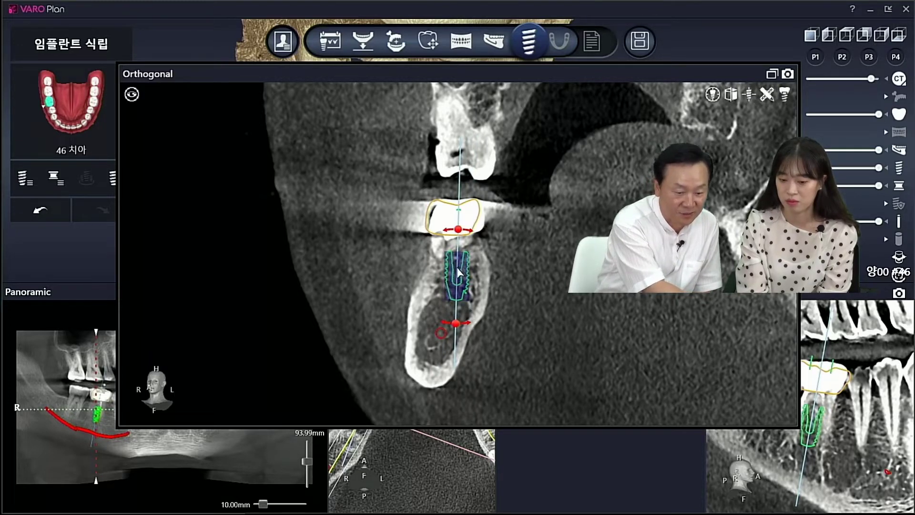
Step: Try placing the implant nearer the lingual cortical plate with its apex tilted buccally, and move it back upright to mid-ridge
left_click_drag(458, 270, 471, 268)
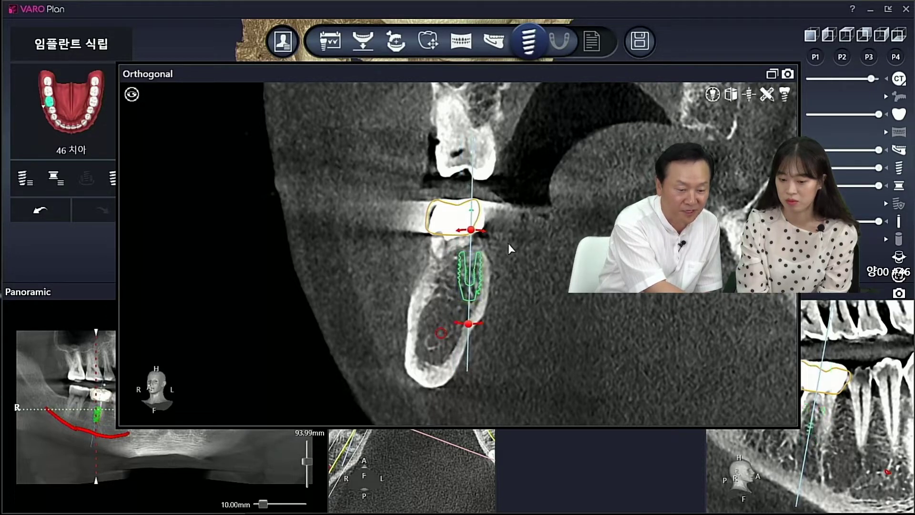
mouse_move(467, 327)
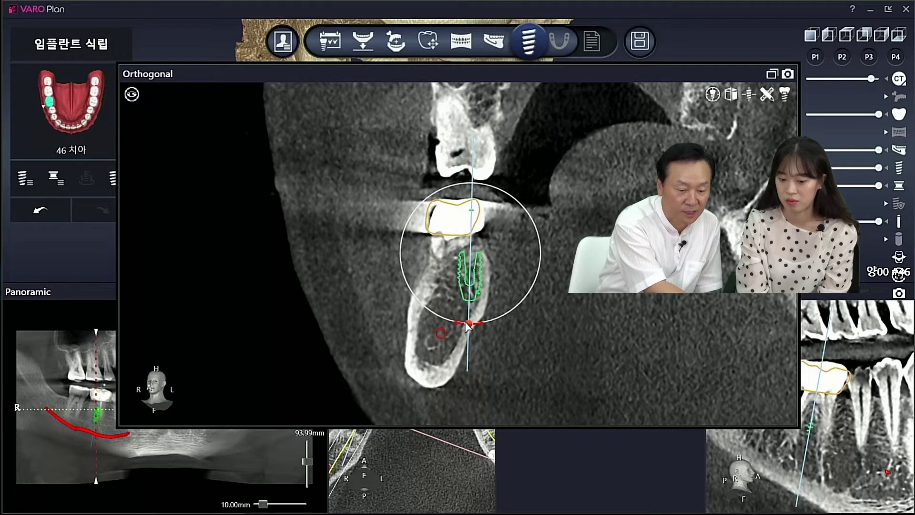
left_click_drag(467, 326, 464, 324)
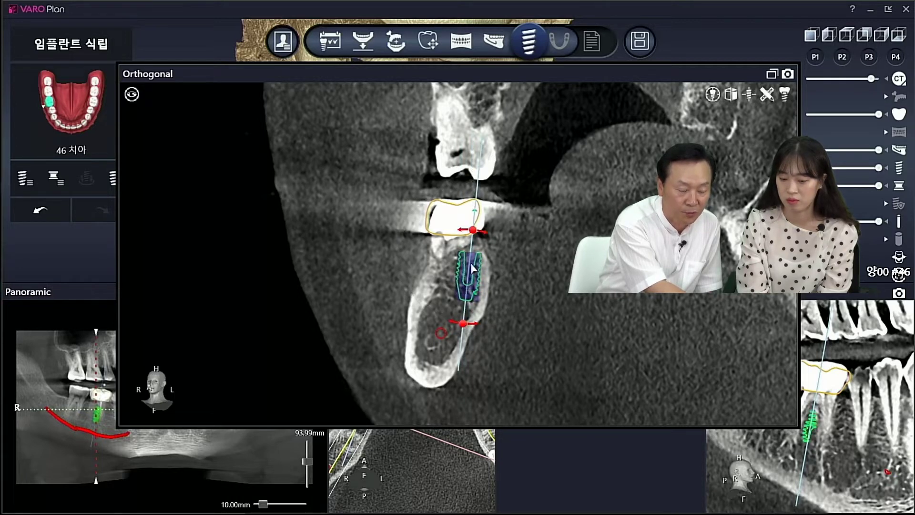
left_click_drag(471, 263, 459, 264)
mouse_move(452, 325)
left_mouse_down()
mouse_move(443, 335)
mouse_move(460, 329)
left_mouse_up()
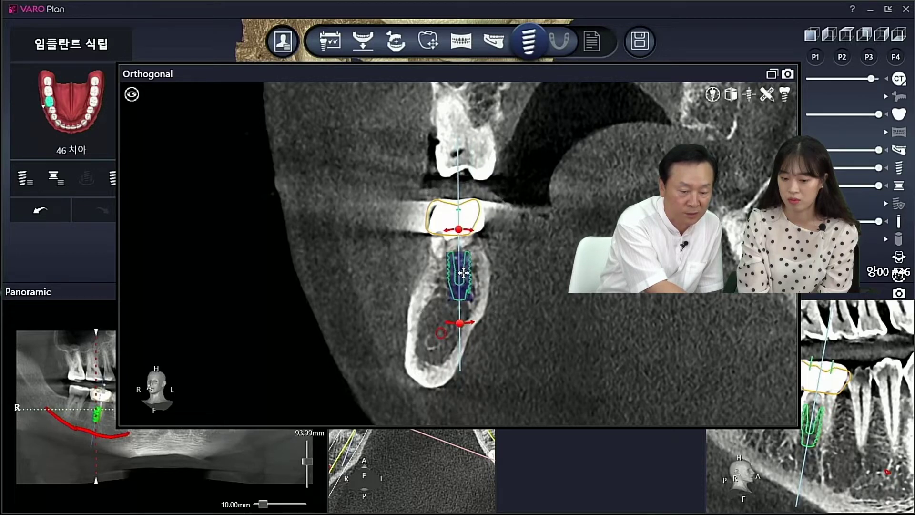
Step: Raise the implant slightly within the ridge and tilt its apex buccally, keeping it above the nerve canal in the orthogonal view
left_click_drag(463, 273, 470, 271)
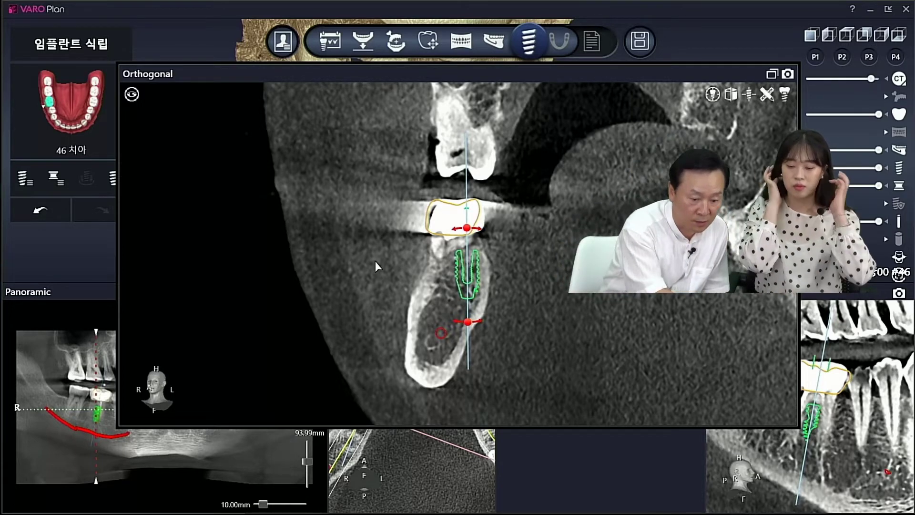
left_click_drag(465, 272, 458, 272)
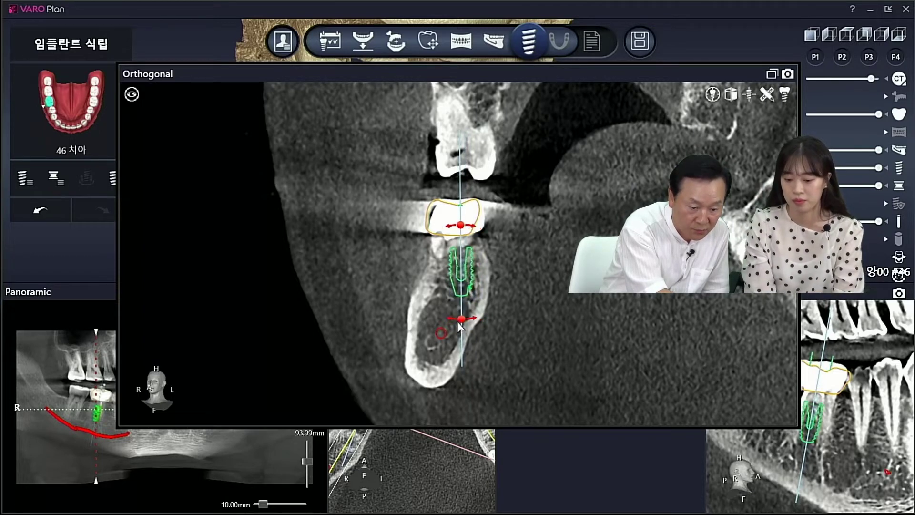
left_click_drag(454, 323, 447, 324)
left_click_drag(460, 281, 461, 284)
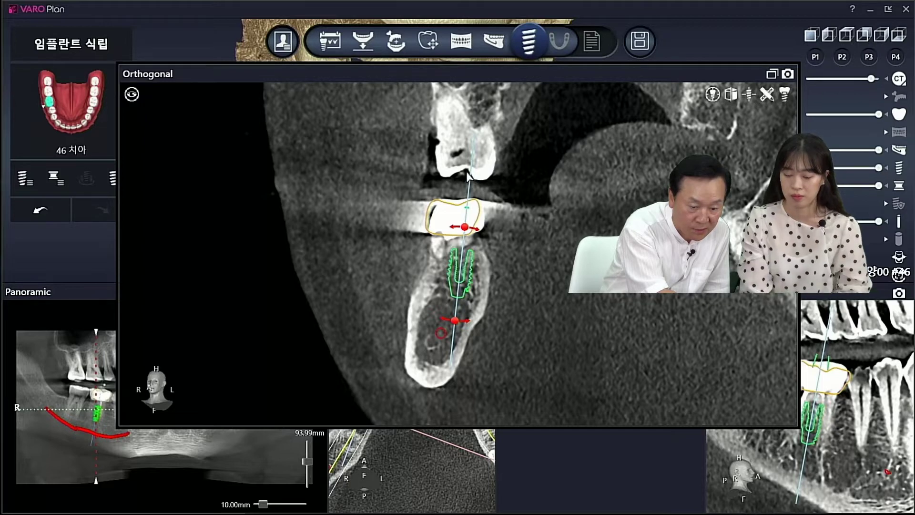
left_click_drag(458, 322, 452, 325)
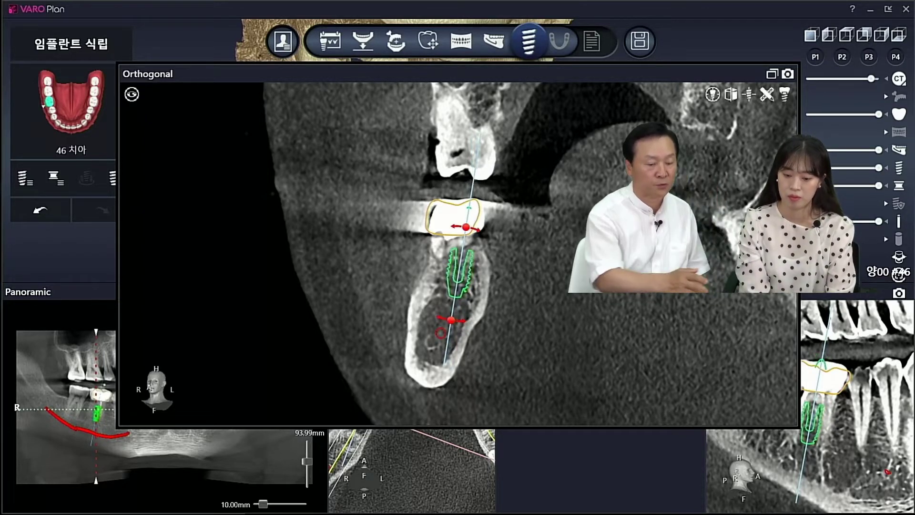
Step: Align the slice views with the axis of implant 46 and cut the 3D bone model open along the implant's cross-section
left_click(749, 94)
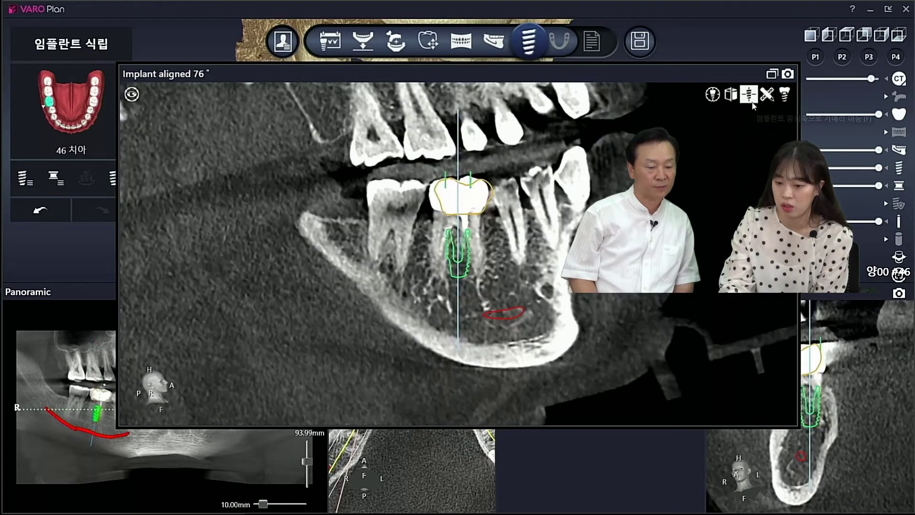
left_click(772, 73)
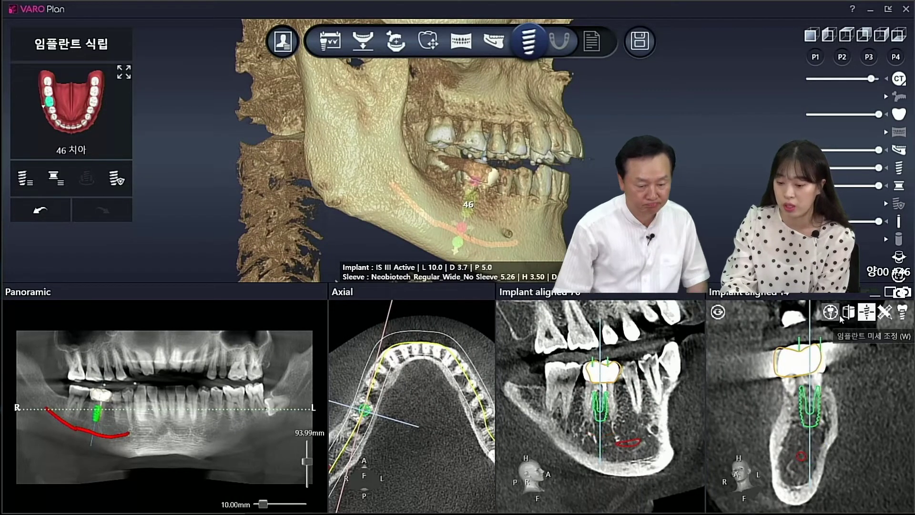
left_click(848, 312)
right_click_drag(658, 220, 758, 219)
Step: Hide the planned crown, nudge the implant slightly buccally in the cut 3D model and tilt its apex slightly lingually
left_click(898, 114)
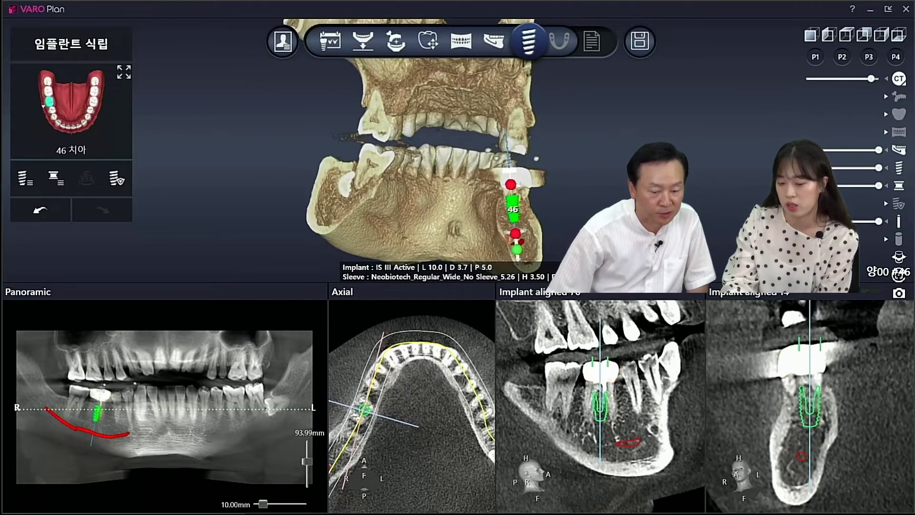
middle_click_drag(453, 209, 451, 192)
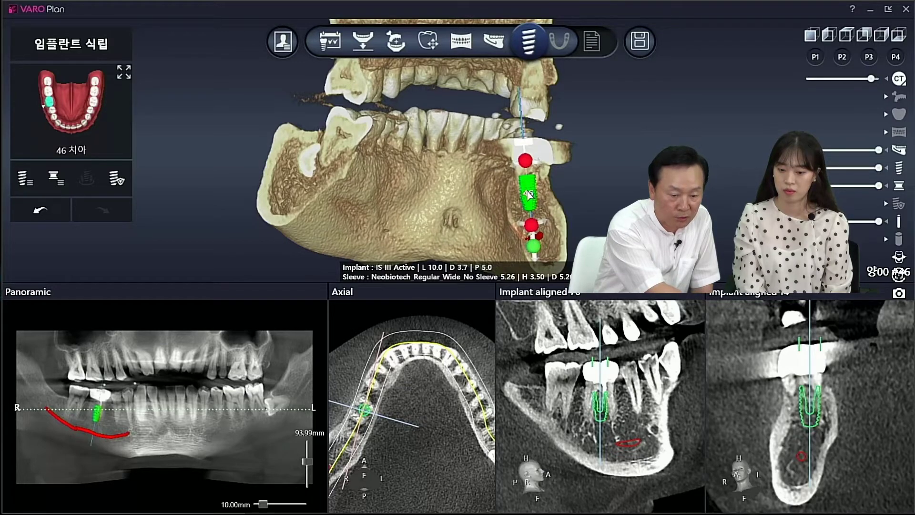
left_click_drag(530, 194, 533, 195)
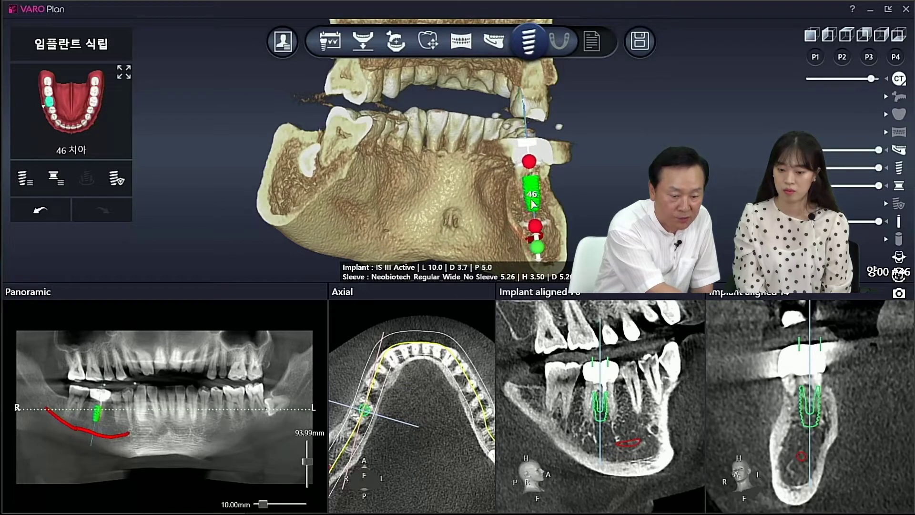
mouse_move(534, 229)
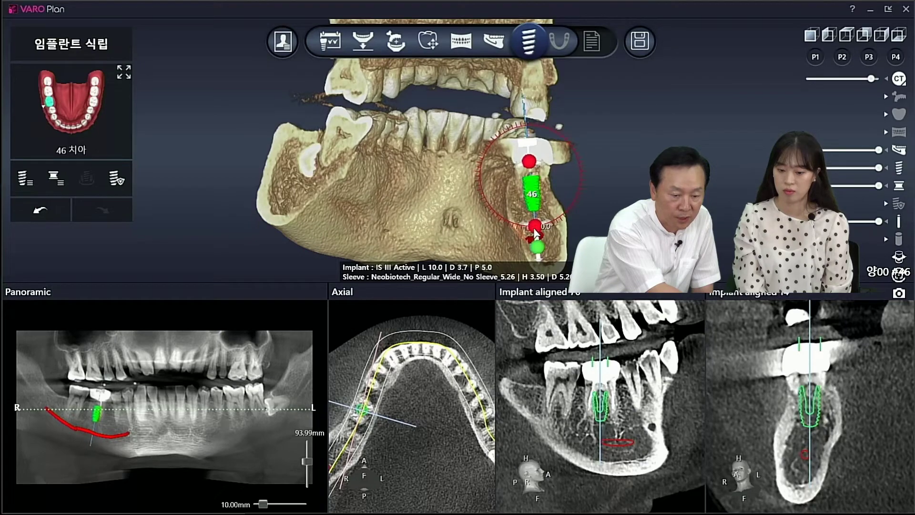
left_click_drag(535, 228, 529, 230)
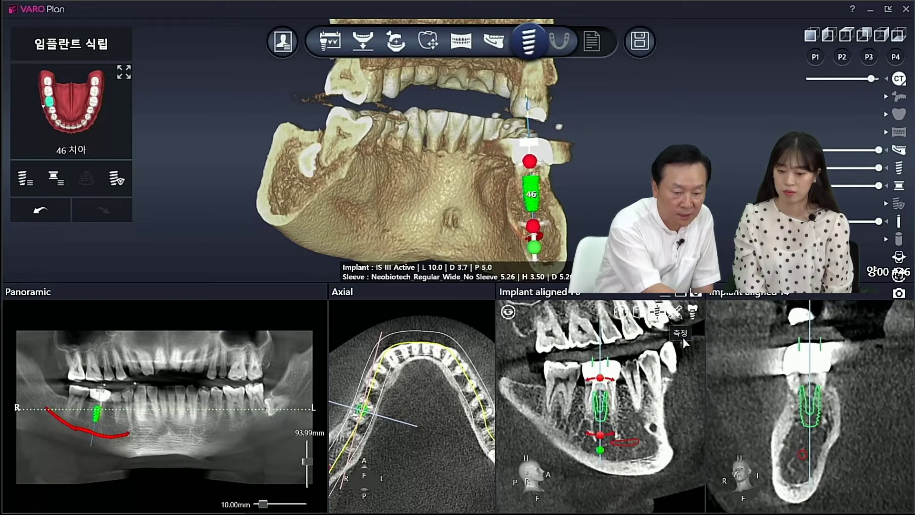
mouse_move(705, 214)
right_mouse_down()
mouse_move(699, 209)
mouse_move(713, 219)
right_mouse_up()
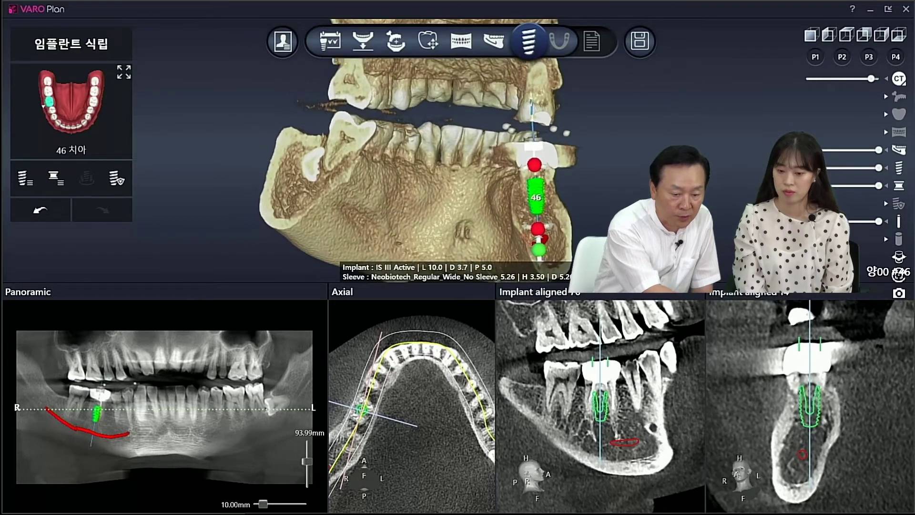
scroll(567, 188, "up", 5)
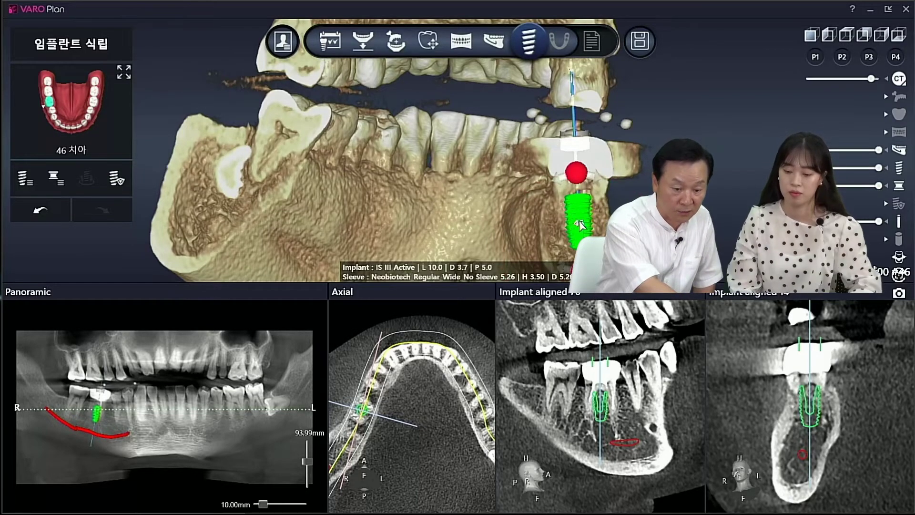
left_click_drag(580, 224, 578, 188)
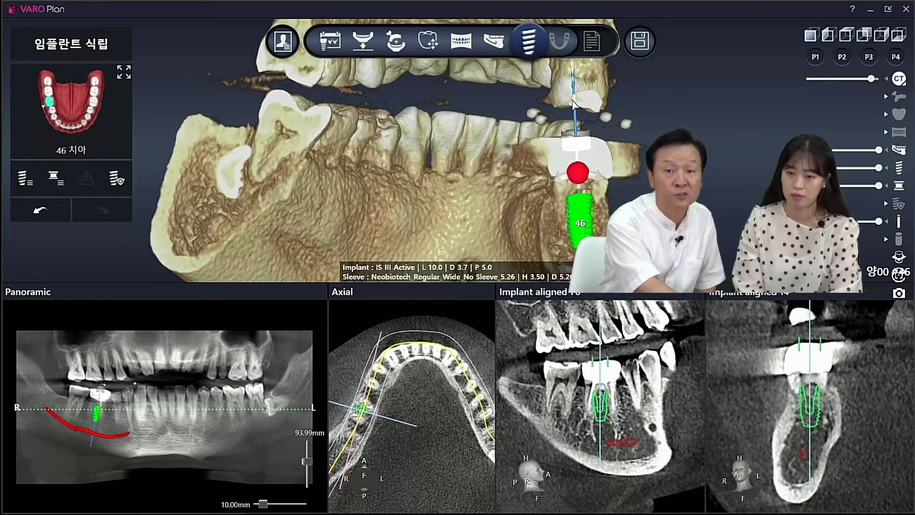
mouse_move(614, 361)
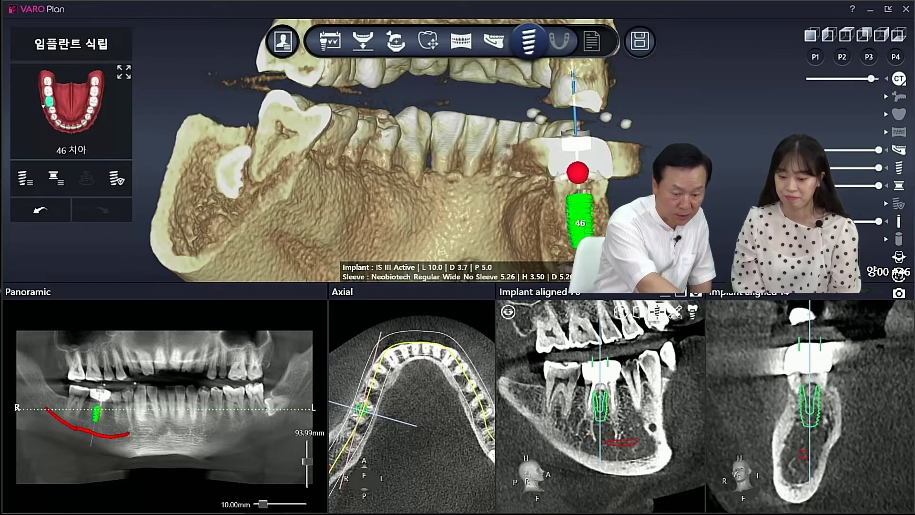
Step: Try shifting the implant distally toward tooth 47 in the enlarged mesiodistal slice, and return it between the roots of tooth 46
left_click(684, 297)
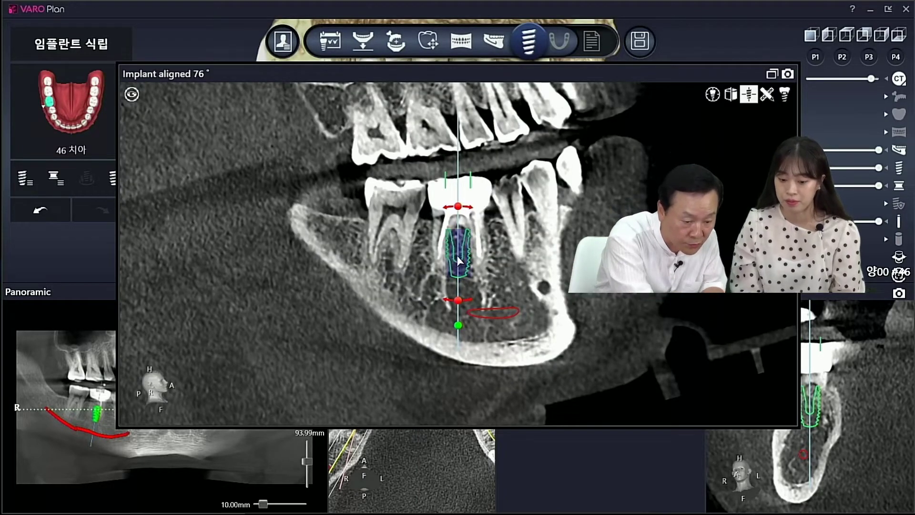
left_click_drag(459, 255, 415, 251)
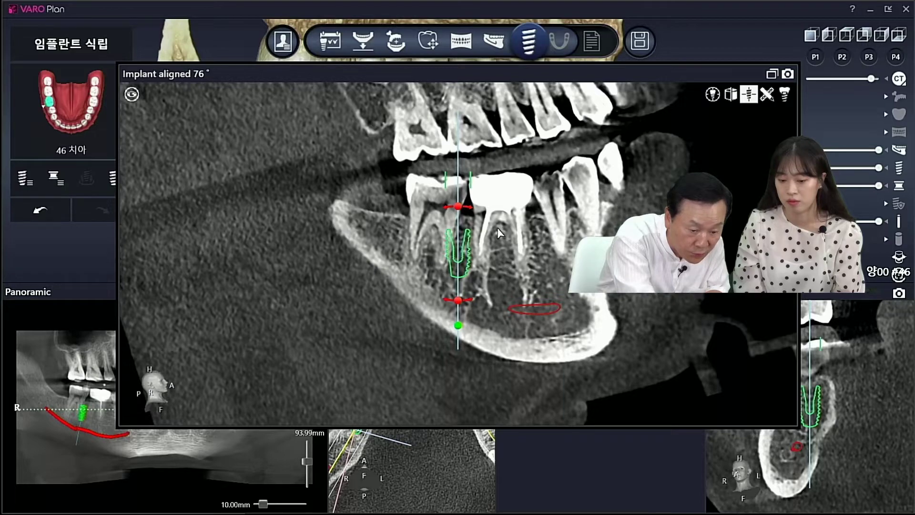
left_click_drag(459, 238, 498, 237)
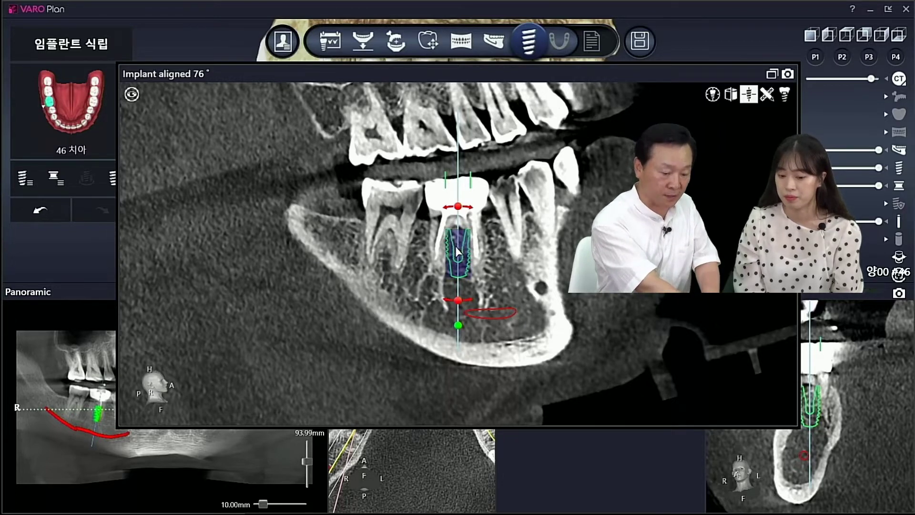
Step: Tilt the implant's apex slightly mesially in the enlarged mesiodistal slice and restore the slice to its normal size
left_click_drag(459, 307, 521, 296)
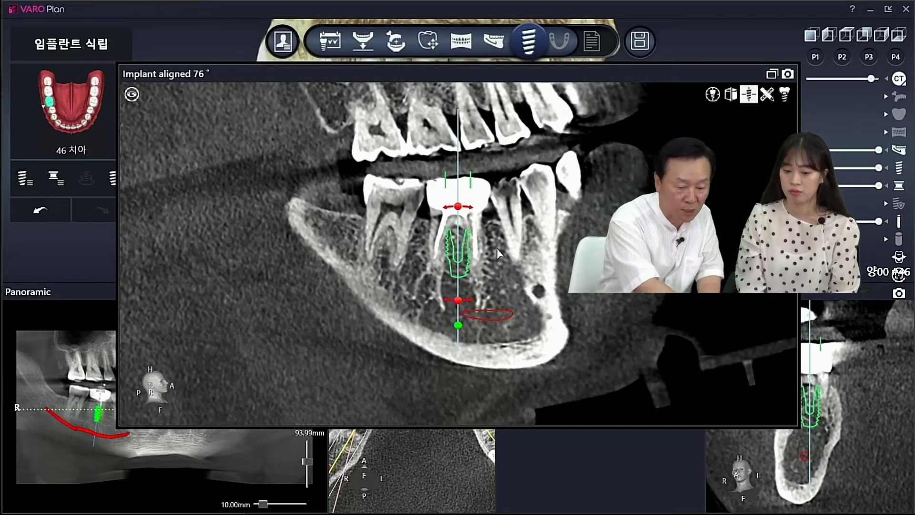
mouse_move(454, 300)
left_mouse_down()
mouse_move(472, 306)
mouse_move(459, 308)
left_mouse_up()
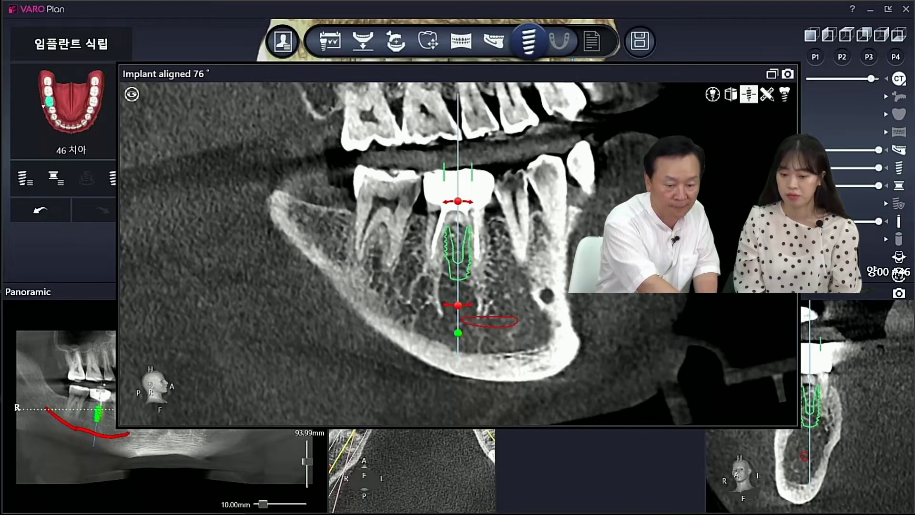
left_click(772, 74)
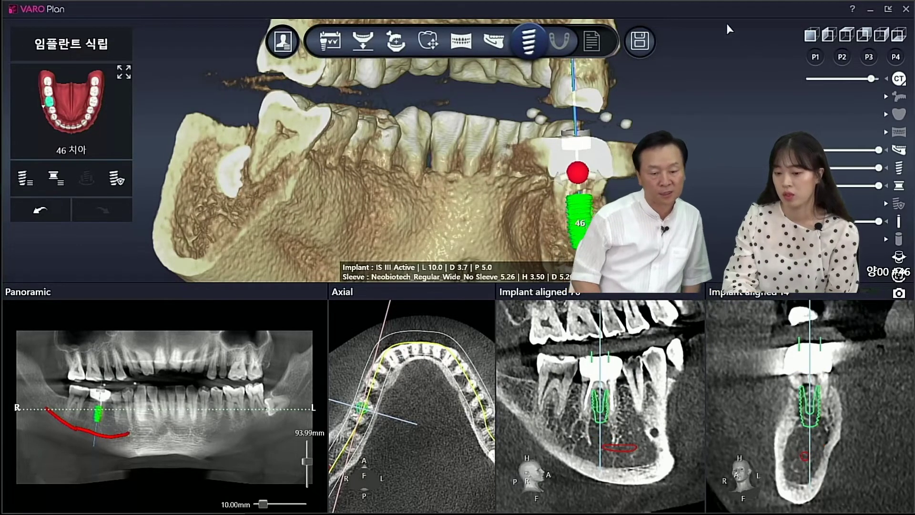
Step: Save the surgical plan for tooth 46 without a description
left_click(641, 42)
left_click(667, 44)
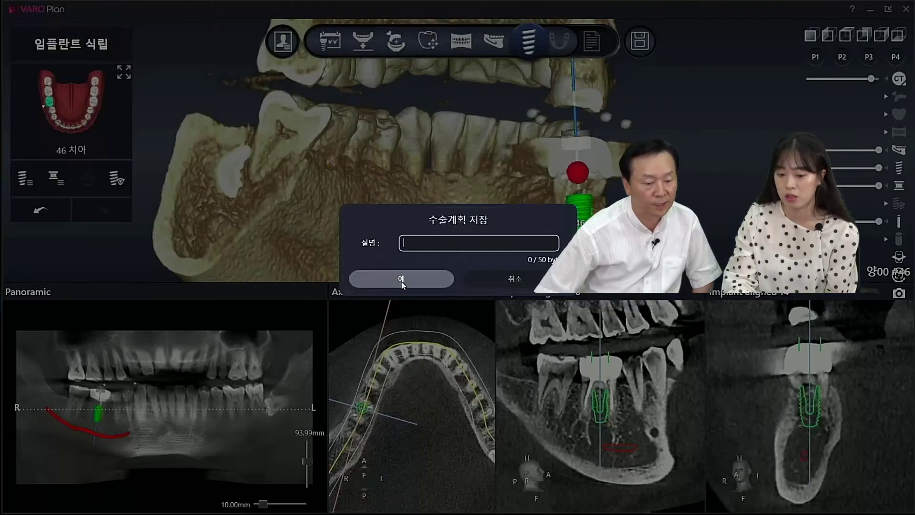
left_click(417, 278)
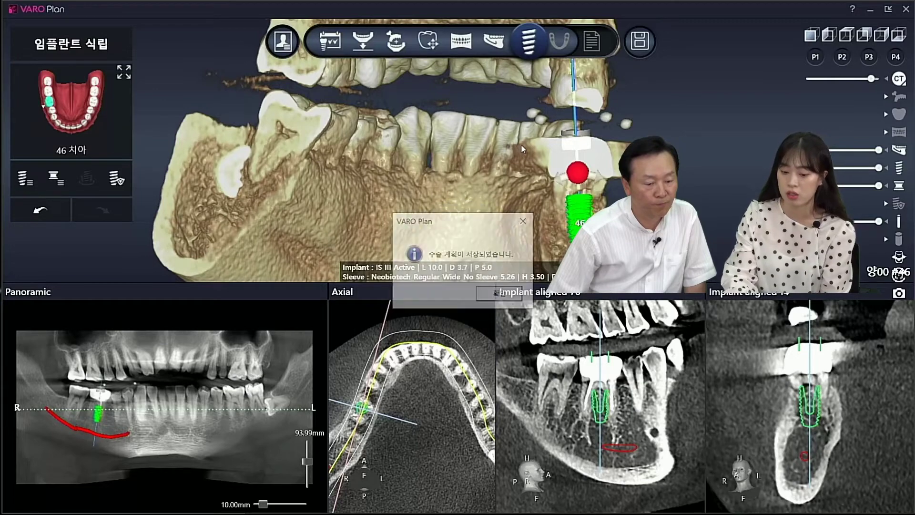
left_click(509, 290)
Step: Return to the patient list without saving again and open the existing plan of the #36,37 case
left_click(283, 41)
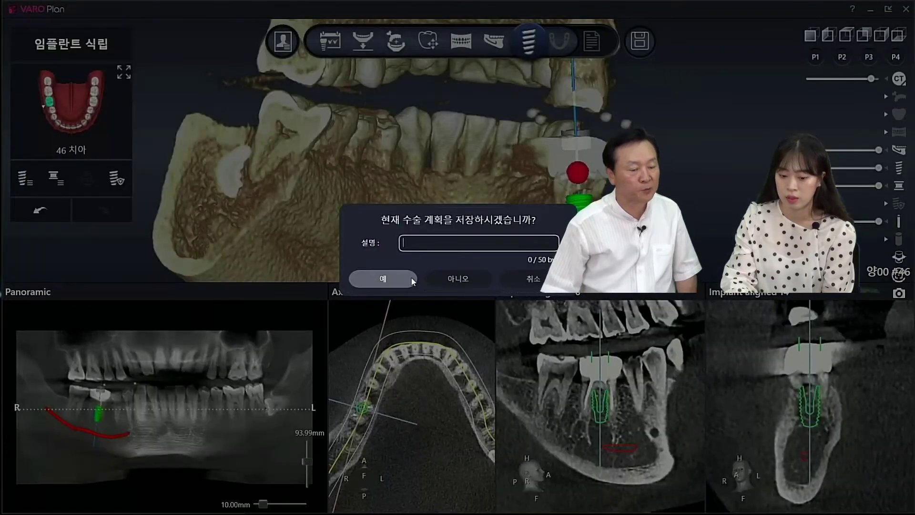
left_click(449, 275)
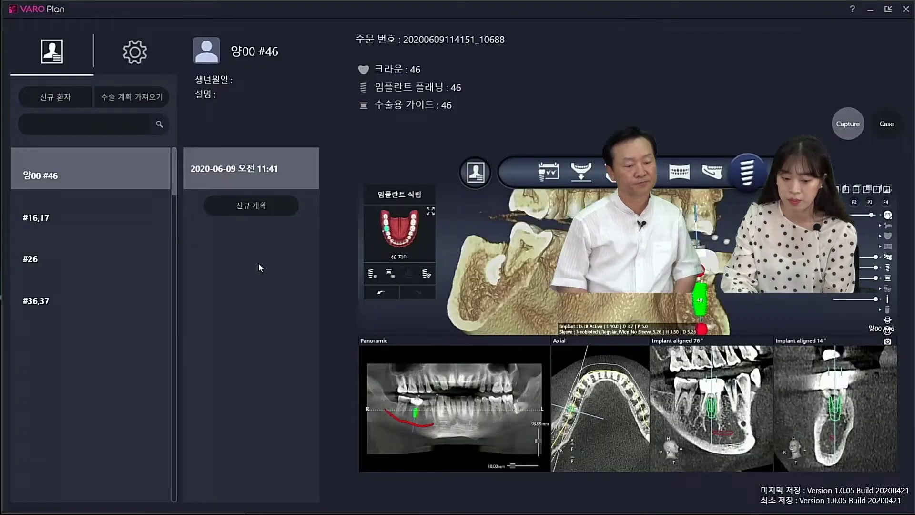
left_click(59, 292)
double_click(261, 175)
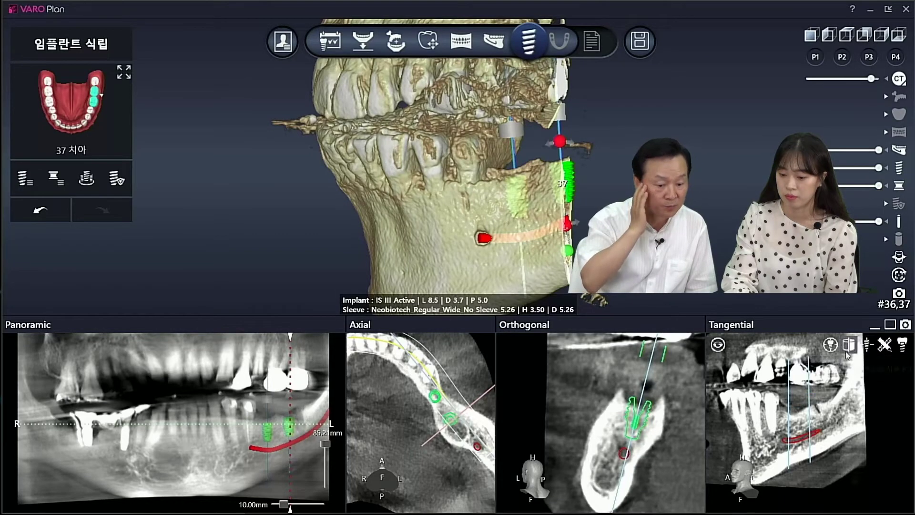
Step: Align the slice views with the axis of implant 37 and show the planned crowns
left_click(657, 344)
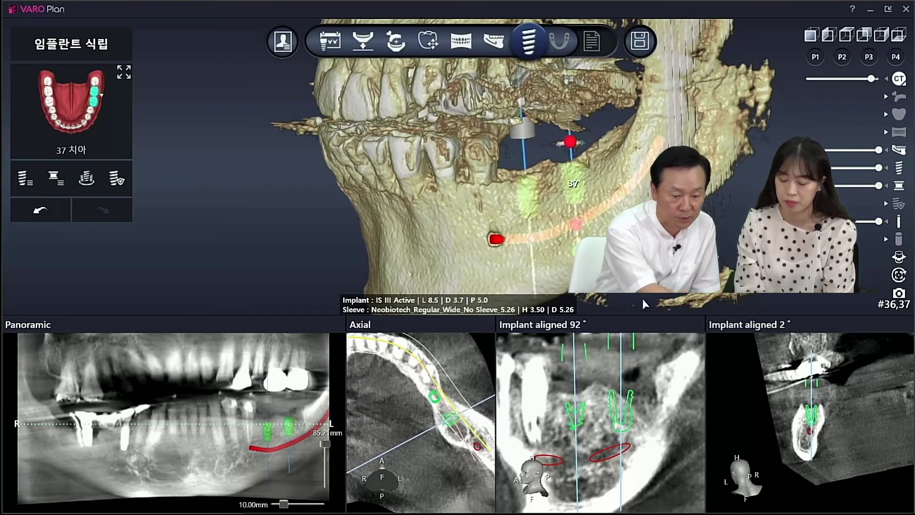
mouse_move(642, 281)
right_mouse_down()
mouse_move(645, 248)
mouse_move(647, 267)
right_mouse_up()
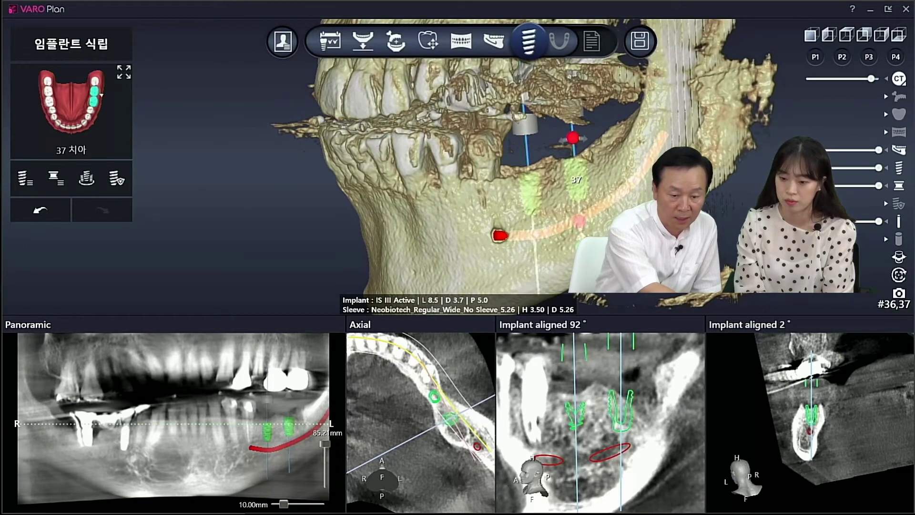
left_click(899, 119)
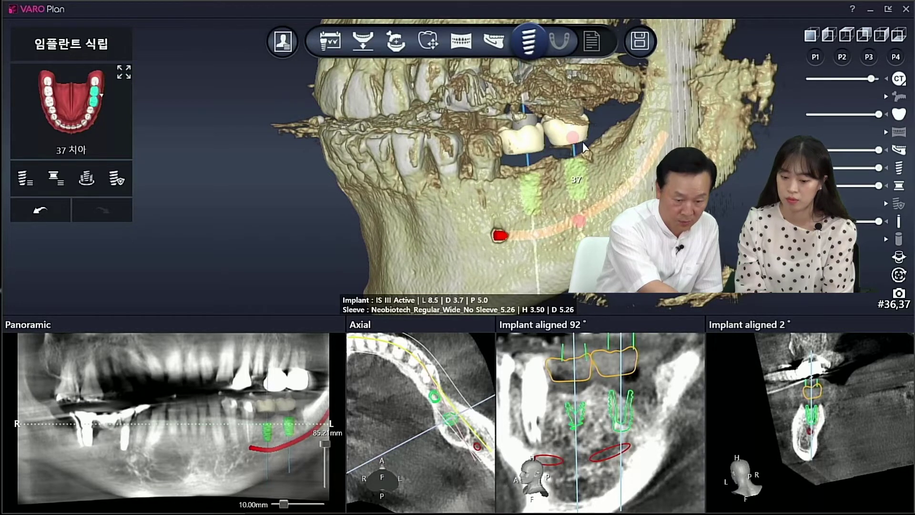
left_click(900, 117)
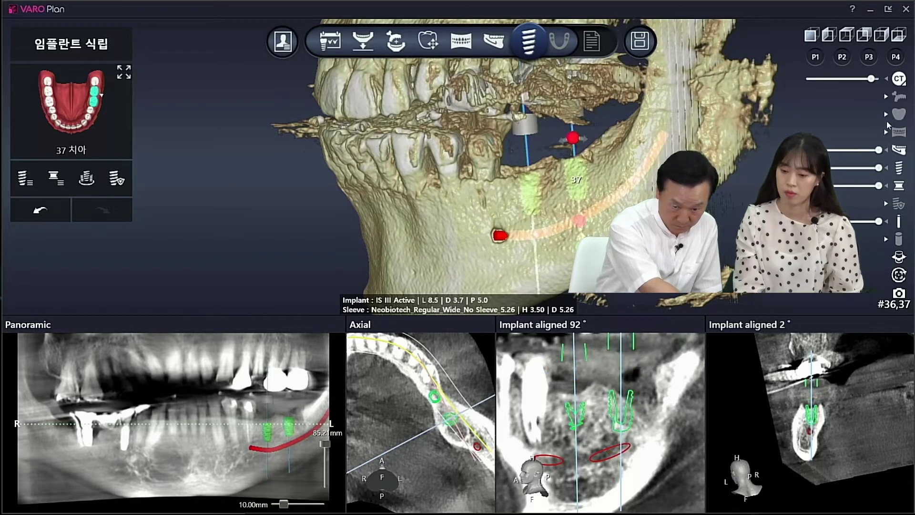
left_click(898, 115)
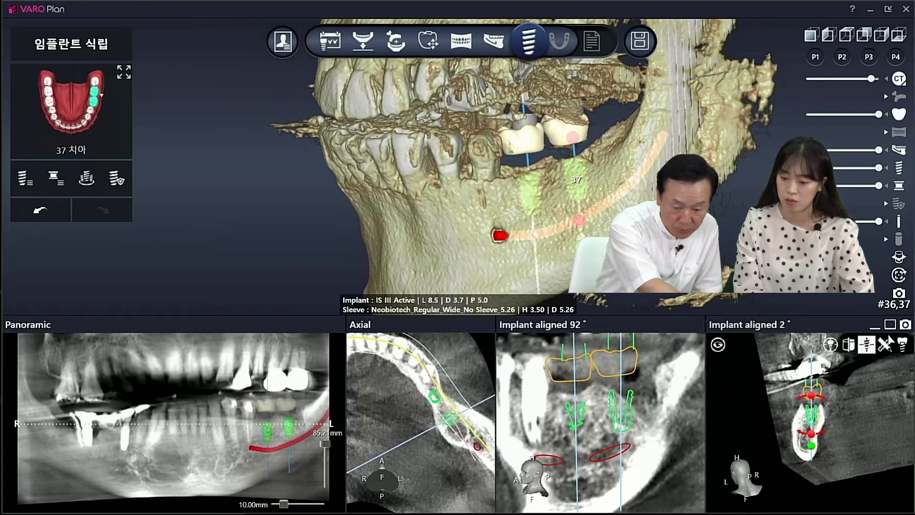
Step: Adjust implant 37's depth in the enlarged buccolingual slice, raising it away from the nerve canal and lowering it slightly
left_click(890, 325)
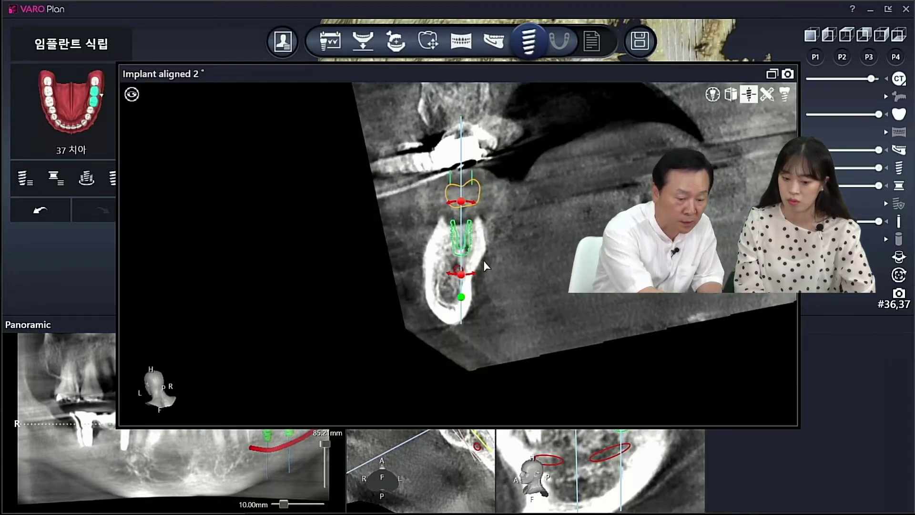
left_click_drag(464, 242, 463, 244)
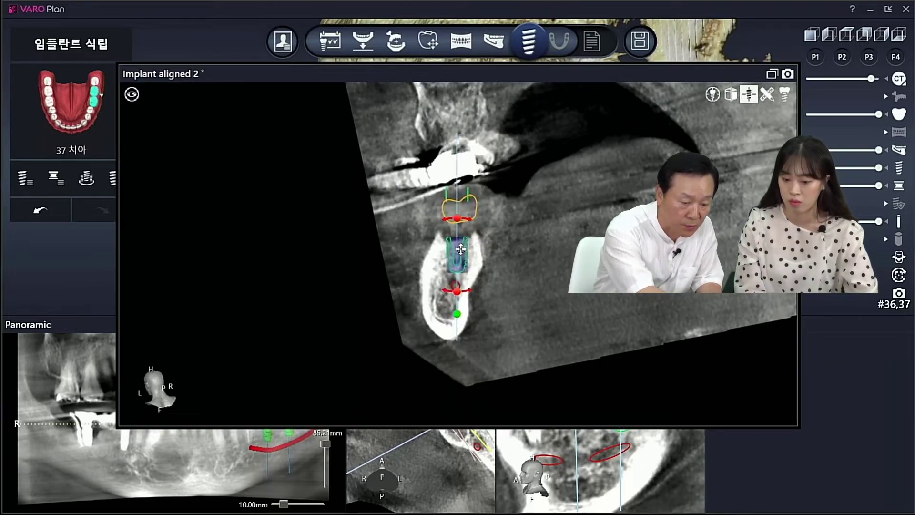
left_click_drag(457, 257, 457, 254)
scroll(609, 309, "up", 5)
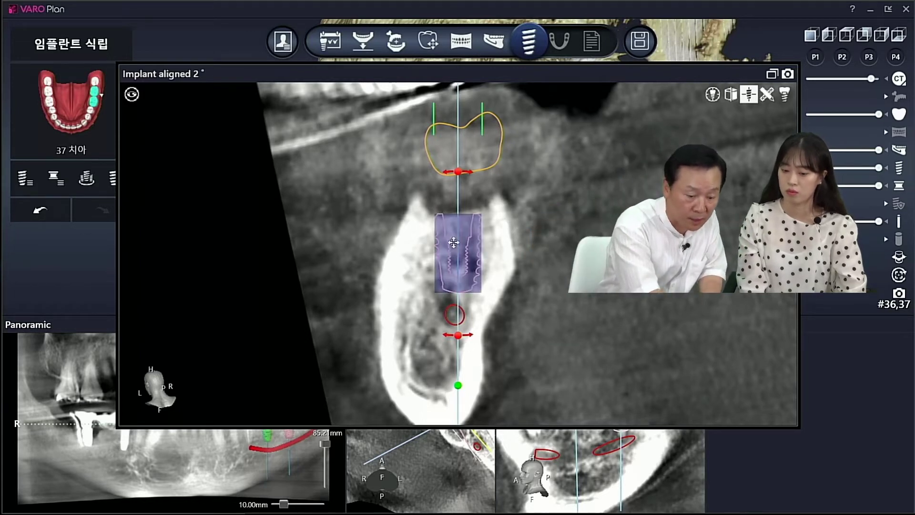
left_click_drag(454, 242, 455, 222)
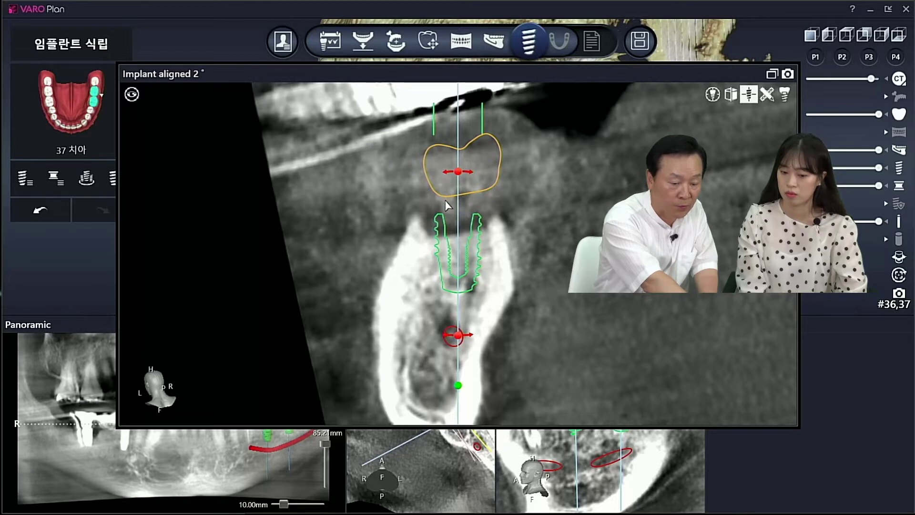
left_click_drag(459, 235, 459, 241)
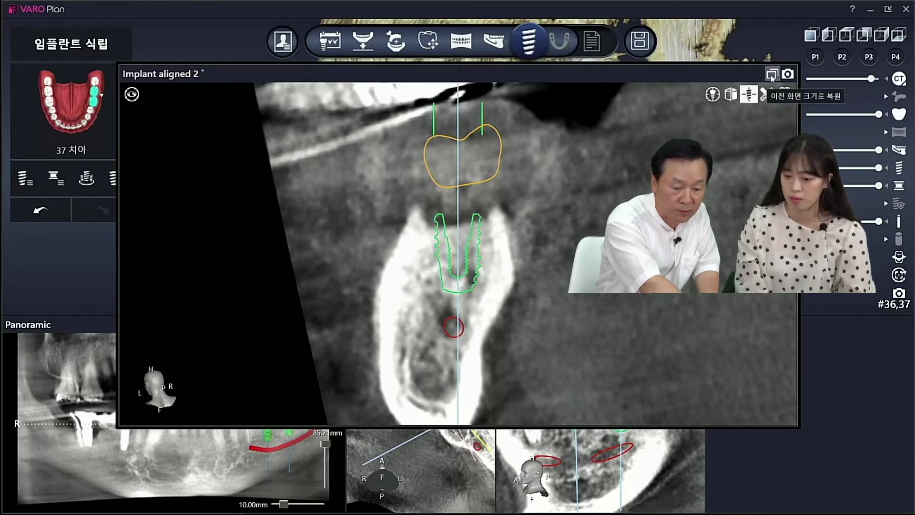
left_click(772, 74)
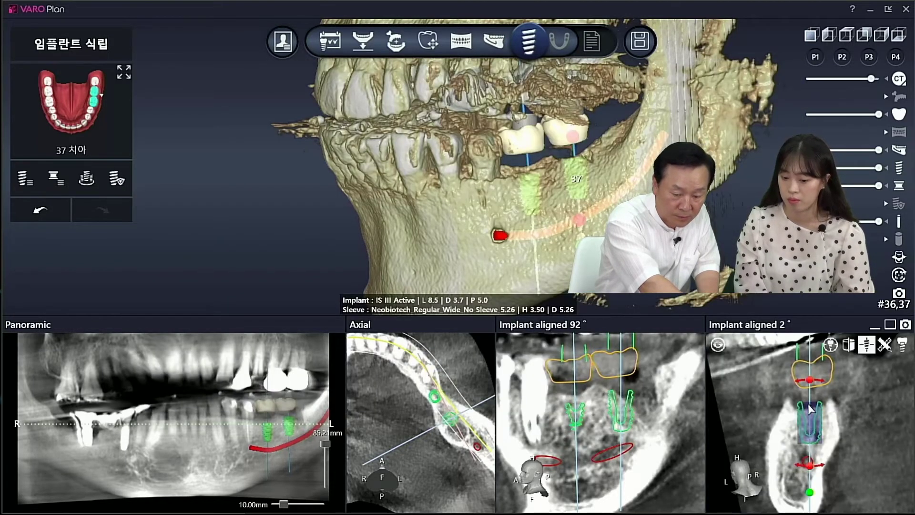
Step: Tilt implant 37 slightly in the enlarged buccolingual slice, moving its head lingually and its apex buccally
scroll(853, 431, "down", 2)
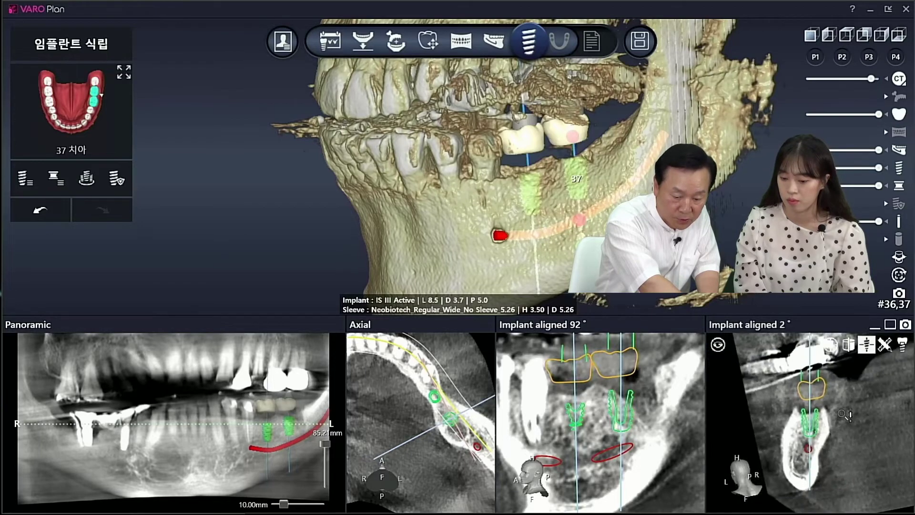
left_click(890, 325)
scroll(464, 229, "down", 2)
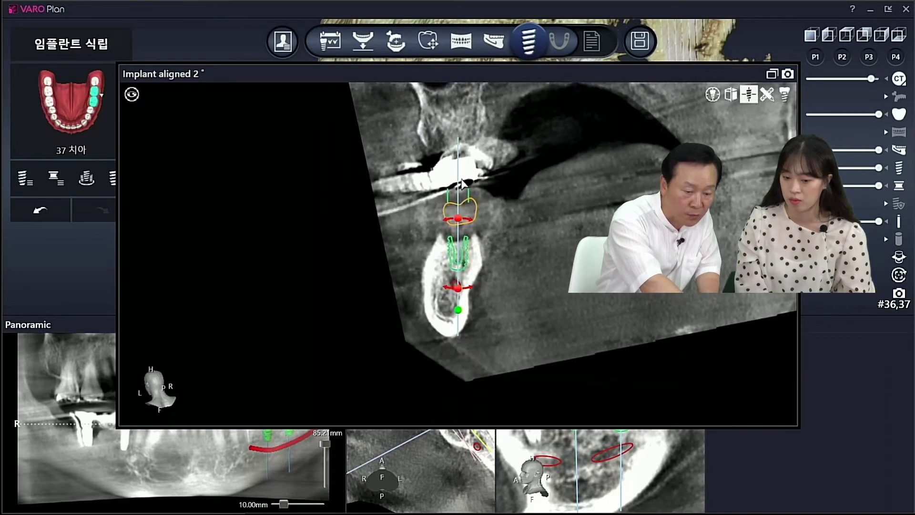
mouse_move(456, 221)
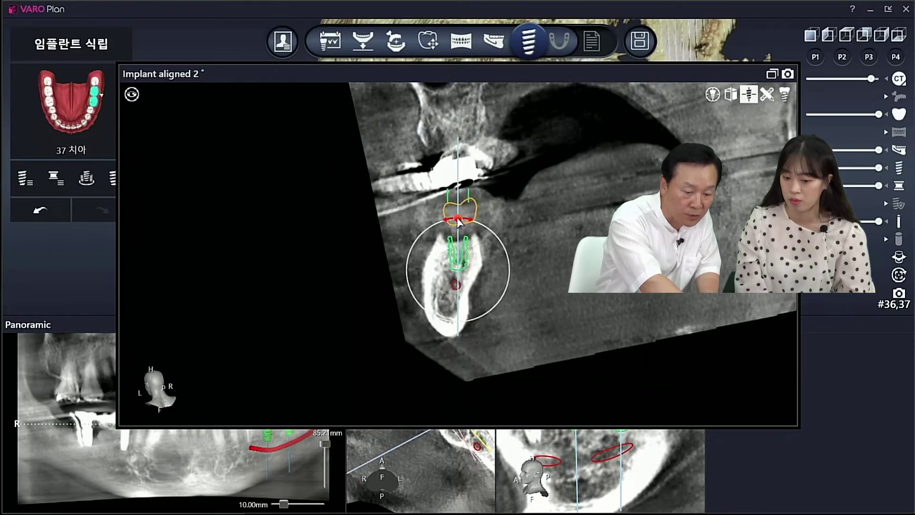
mouse_move(457, 218)
left_mouse_down()
mouse_move(450, 225)
mouse_move(460, 219)
left_mouse_up()
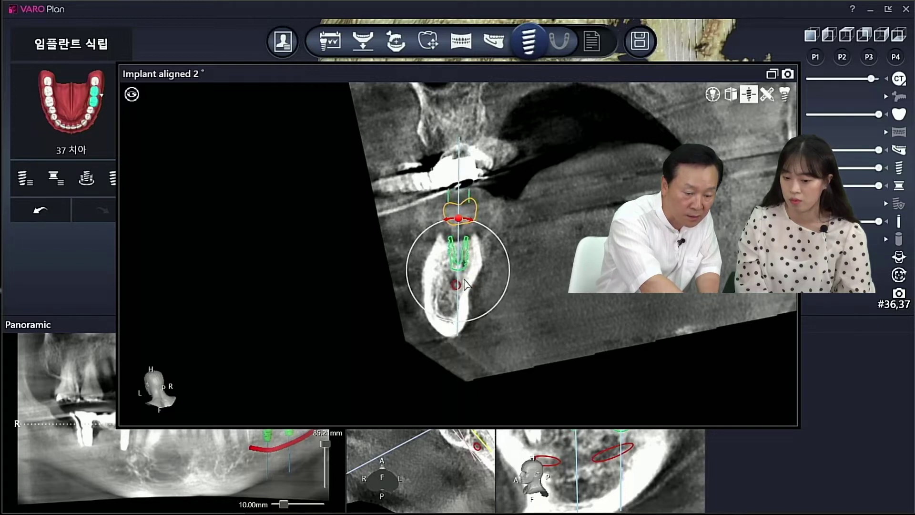
mouse_move(459, 289)
left_click_drag(460, 292, 457, 291)
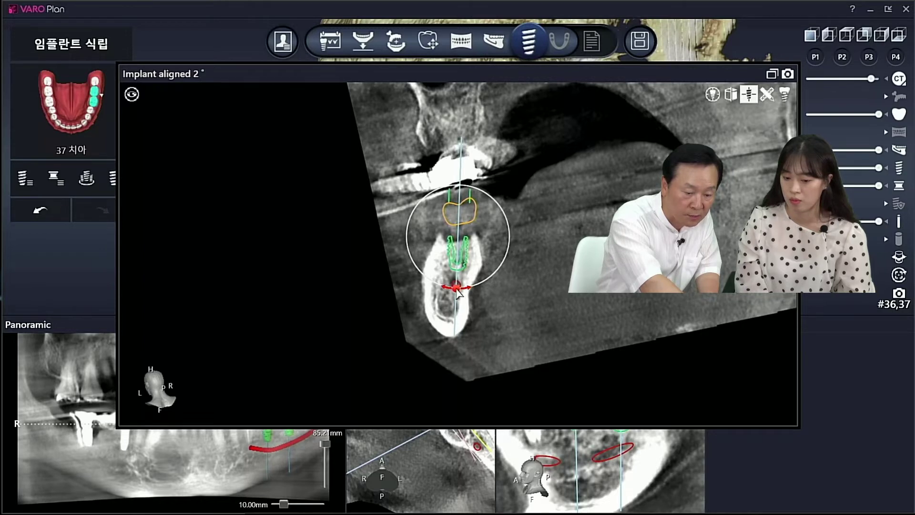
left_click_drag(456, 289, 456, 289)
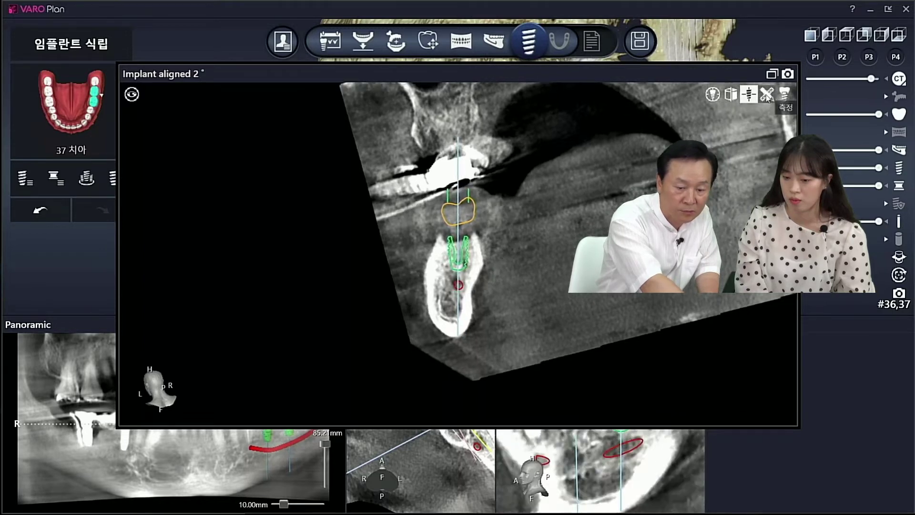
Step: Compare the implant positions at teeth 36 and 37 in the axial and implant-aligned views
left_click(772, 75)
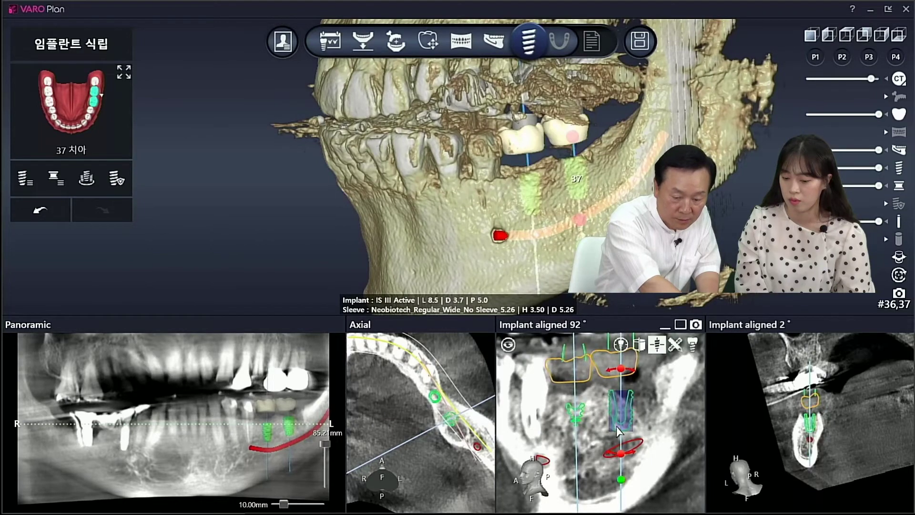
left_click(574, 413)
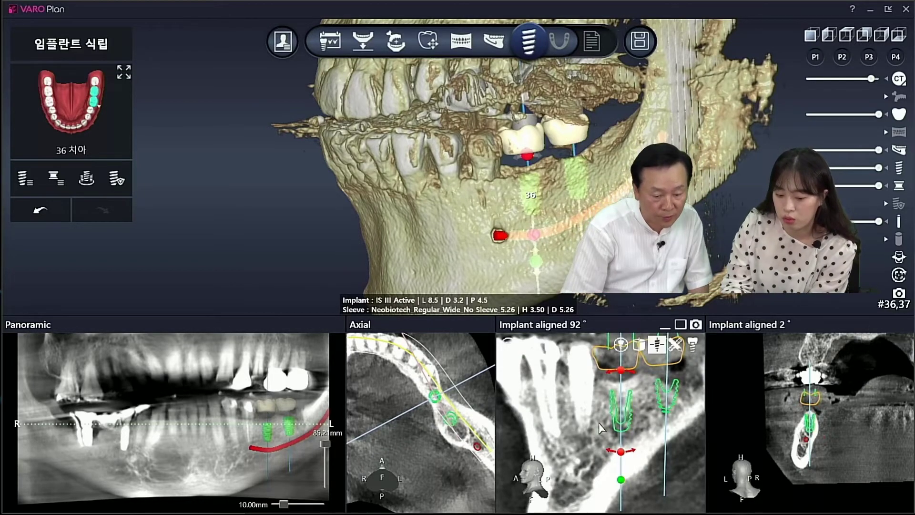
left_click(472, 325)
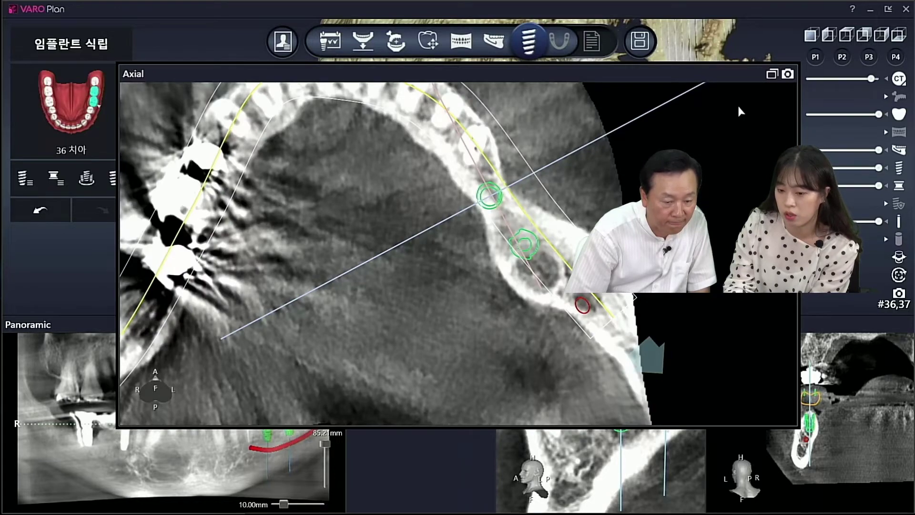
left_click(773, 75)
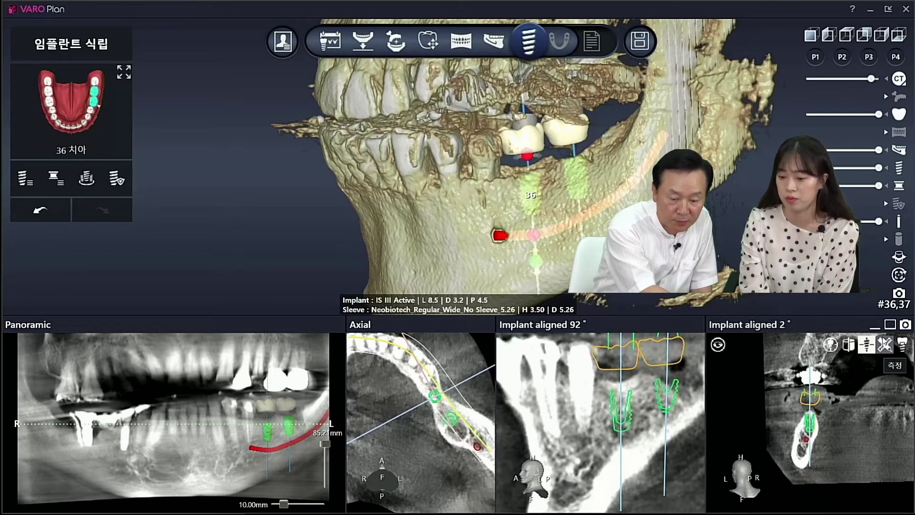
left_click(665, 405)
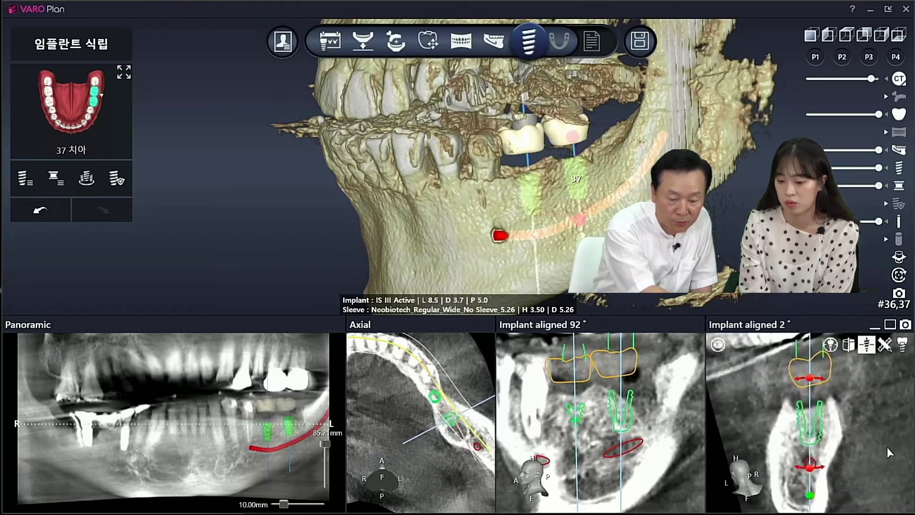
left_click(577, 416)
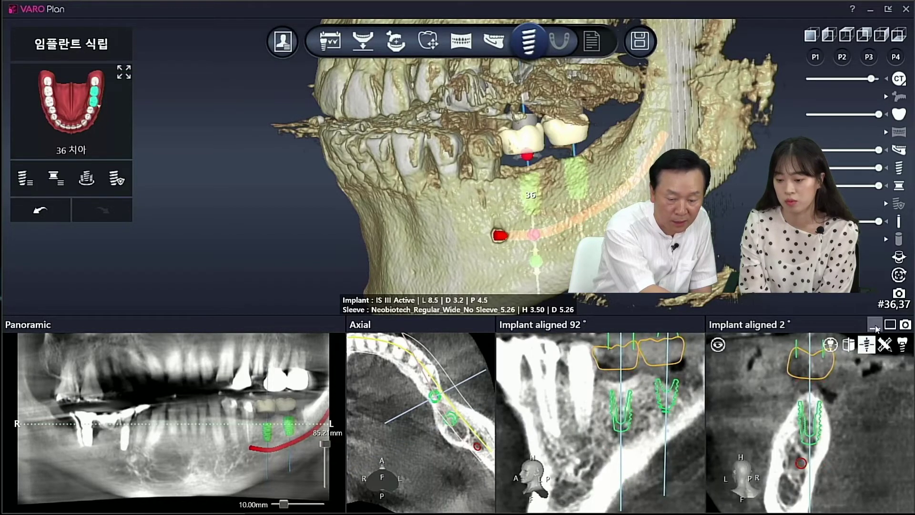
Step: In the enlarged Implant aligned 2° view, centre the tooth 36 implant between the cortical walls and sink it slightly deeper into the ridge
left_click(889, 326)
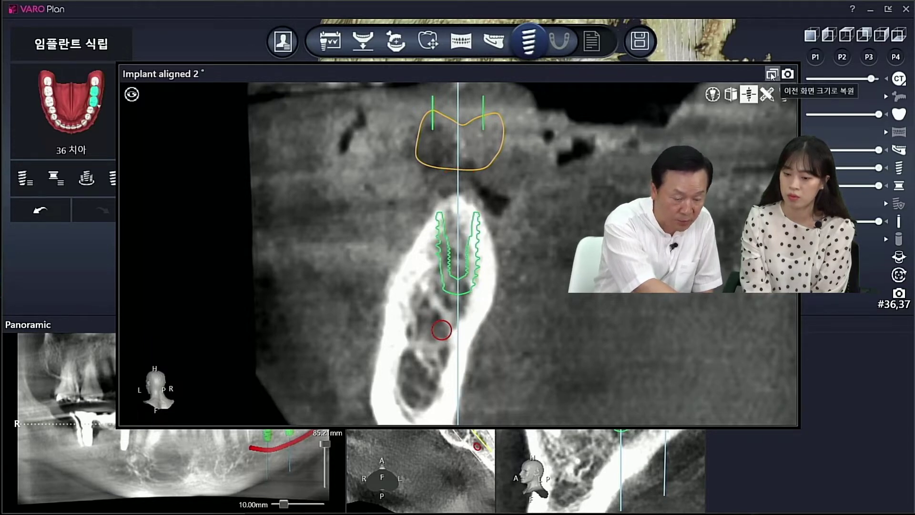
right_click_drag(388, 238, 388, 296)
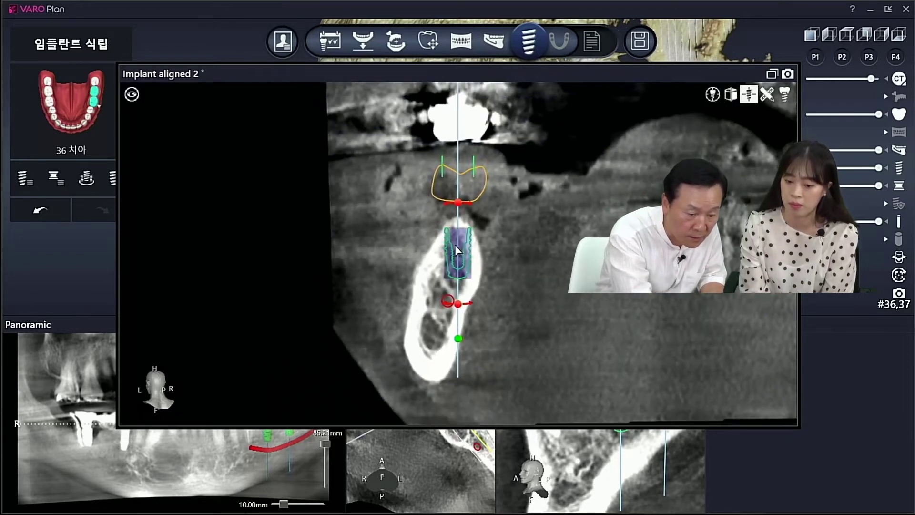
mouse_move(456, 250)
left_mouse_down()
mouse_move(444, 245)
mouse_move(467, 252)
left_mouse_up()
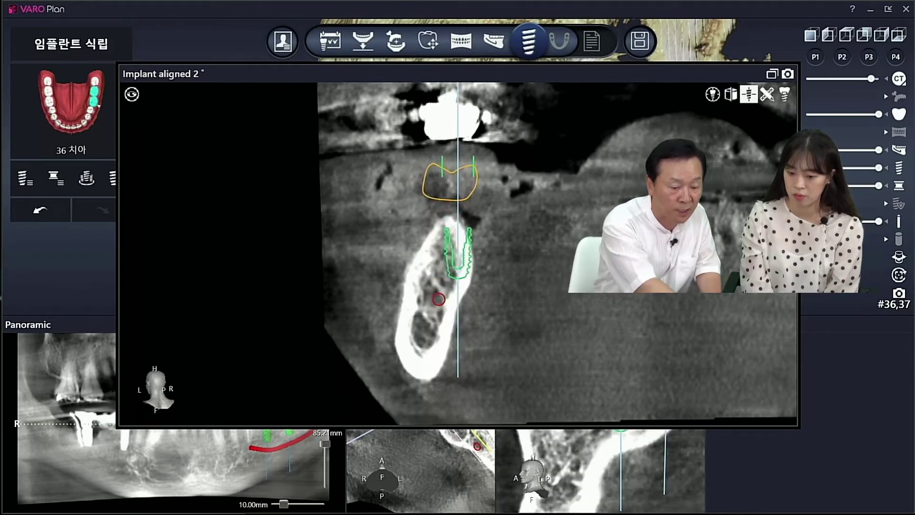
scroll(458, 254, "up", 5)
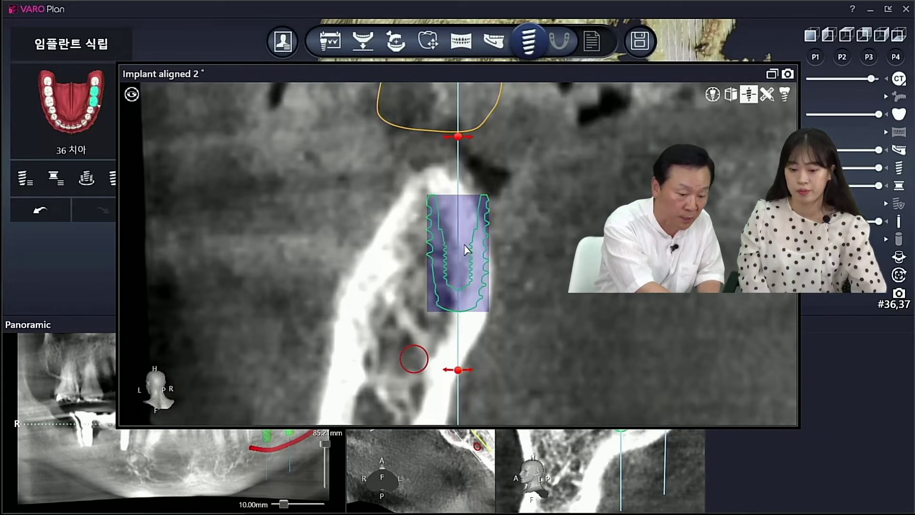
left_click_drag(467, 249, 419, 237)
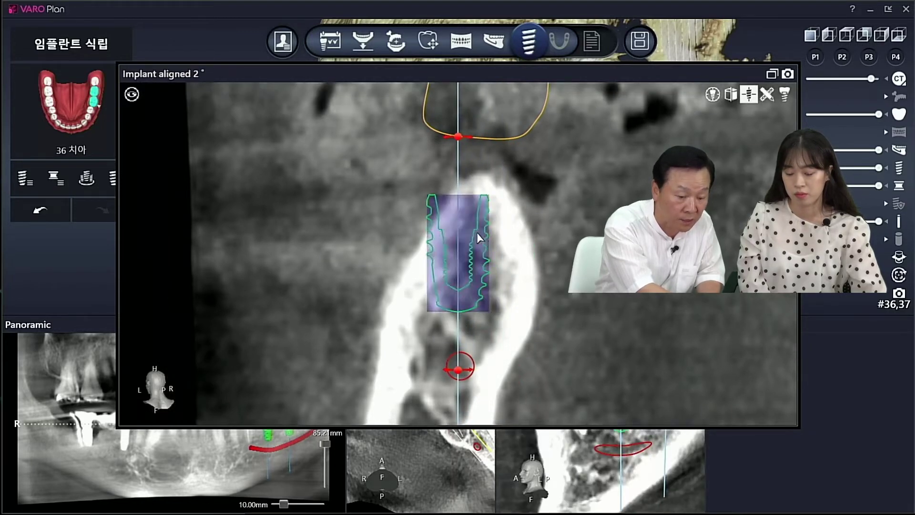
left_click_drag(473, 232, 488, 238)
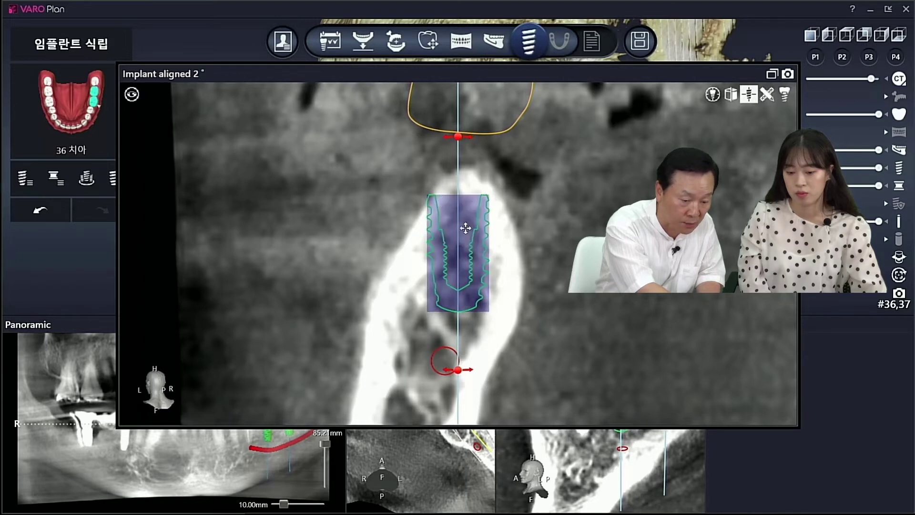
left_click_drag(465, 228, 465, 241)
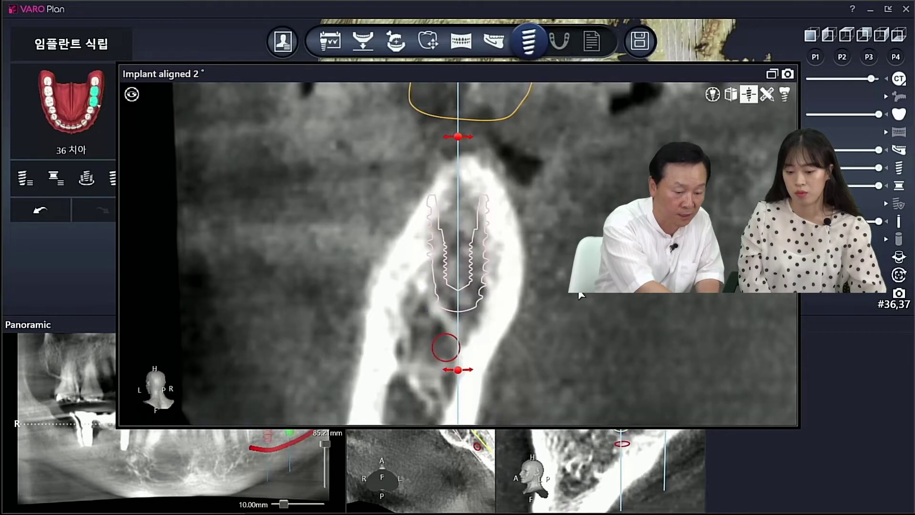
Step: Tilt the tooth 36 implant's apex slightly toward the buccal side so its axis follows the mandible's long axis, and restore the view layout
scroll(544, 296, "down", 5)
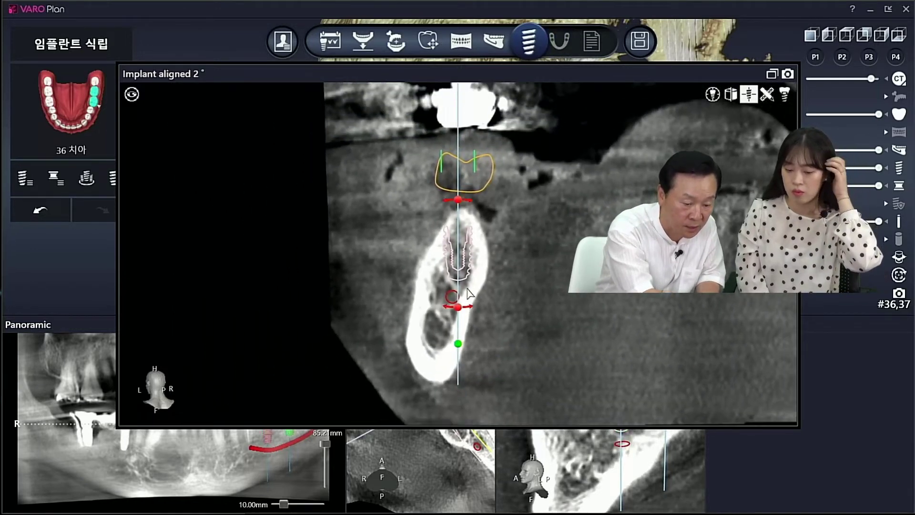
left_click_drag(458, 307, 450, 306)
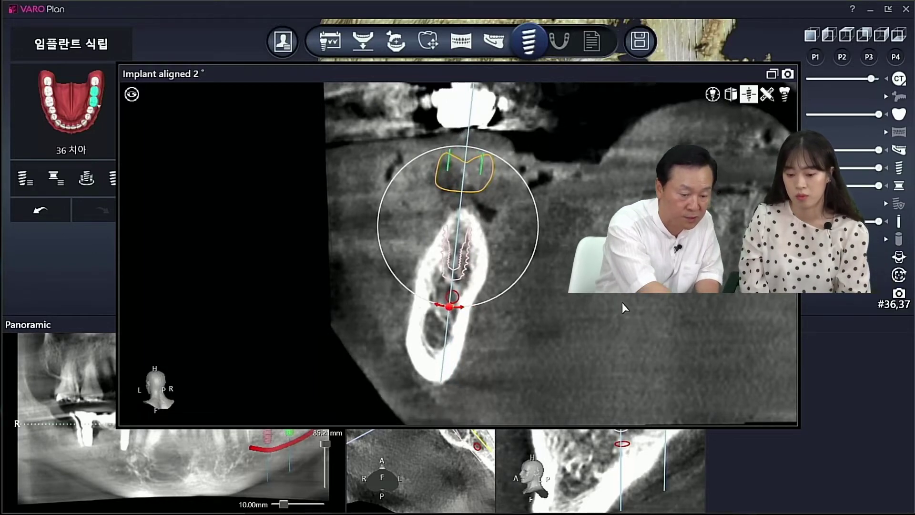
scroll(643, 321, "up", 3)
scroll(644, 322, "down", 5)
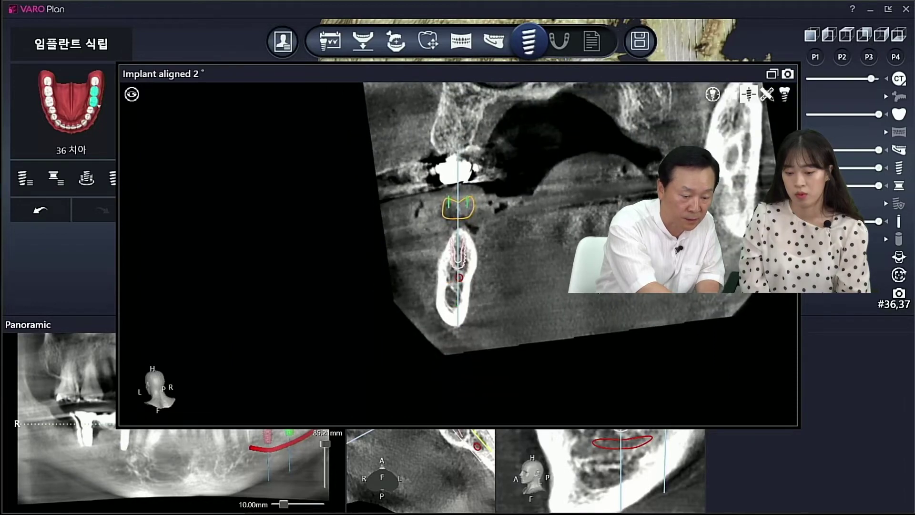
scroll(644, 322, "up", 3)
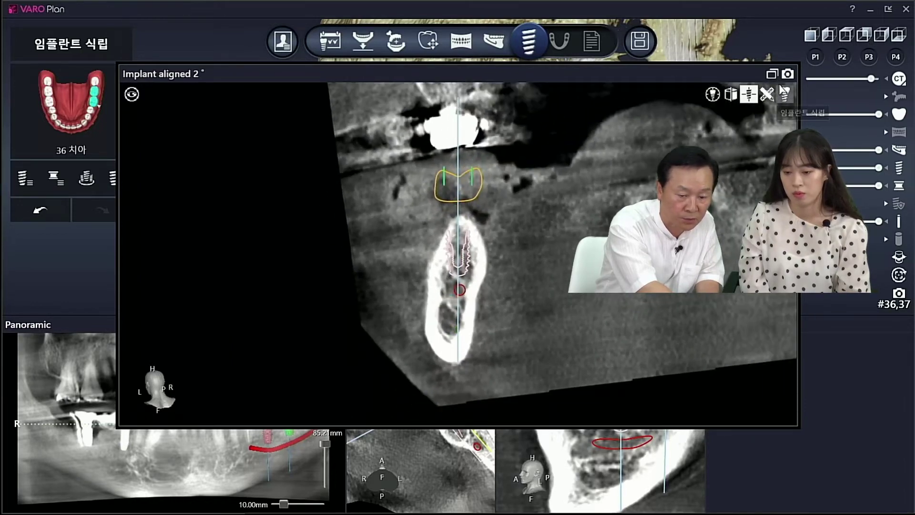
left_click(772, 74)
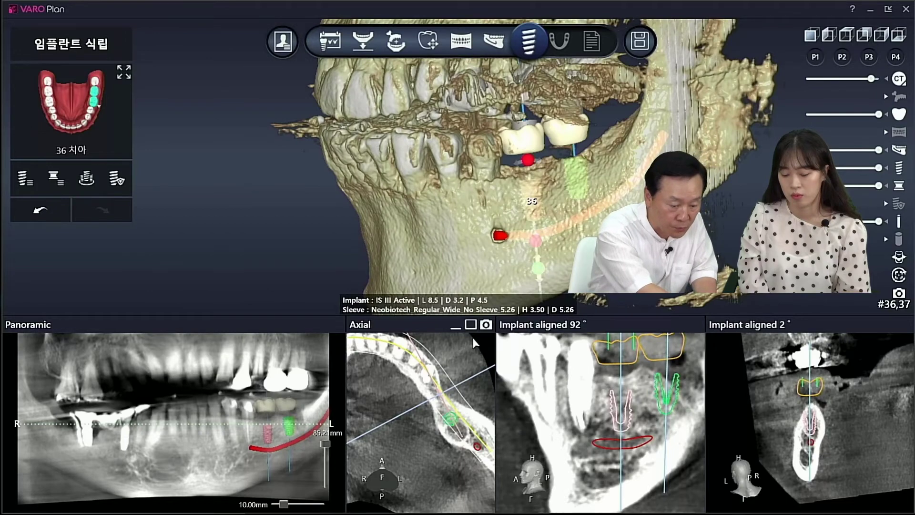
Step: In the enlarged axial view, check the slices around the tooth 36 implant and shift it slightly toward the buccal side
left_click(471, 325)
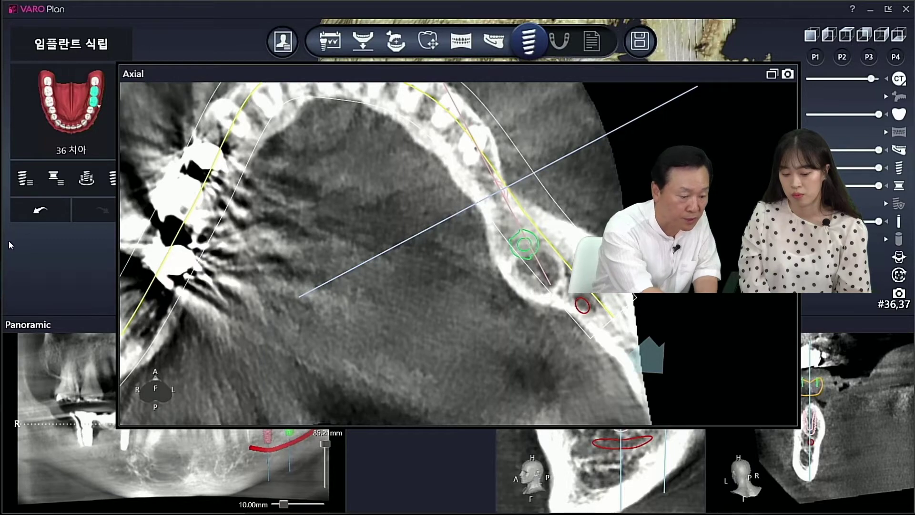
scroll(501, 330, "down", 5)
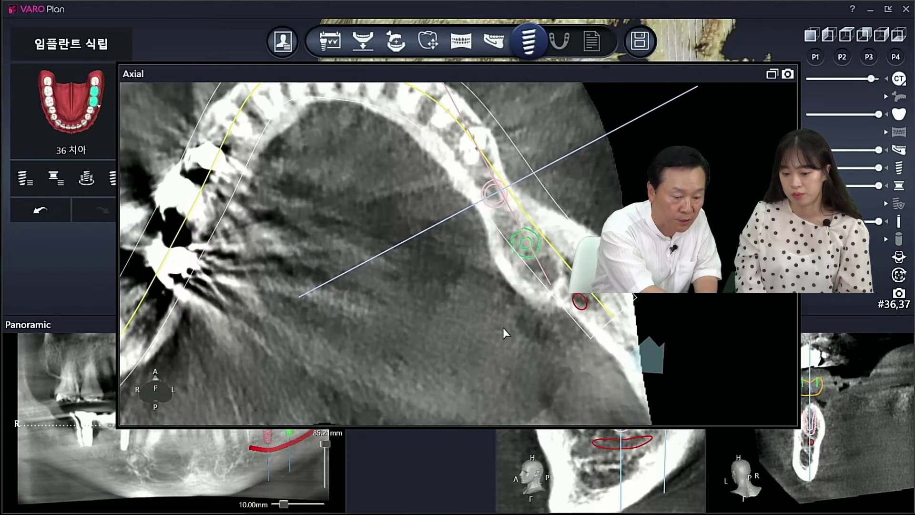
scroll(502, 327, "down", 5)
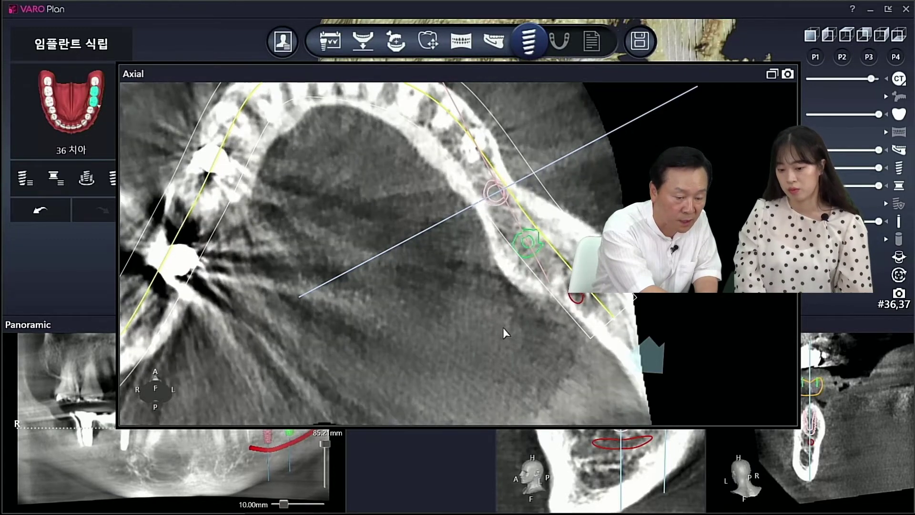
scroll(503, 327, "down", 5)
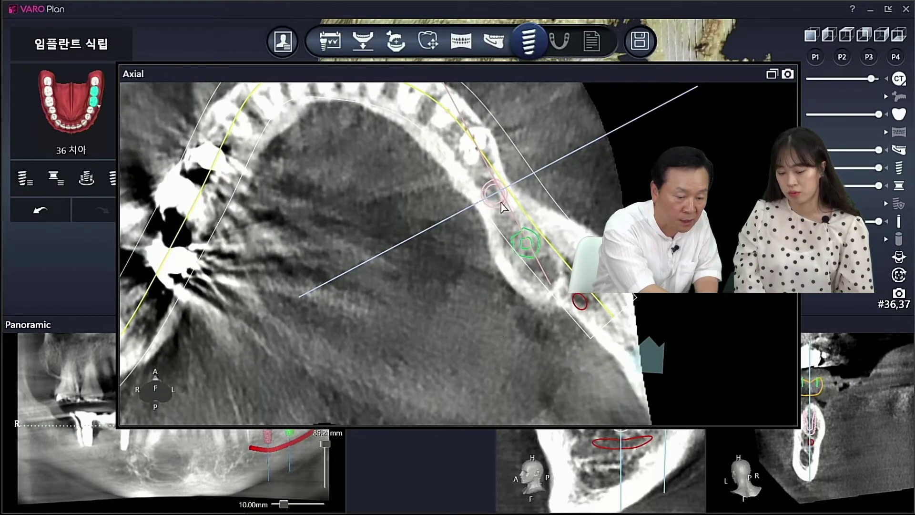
left_click_drag(497, 194, 504, 192)
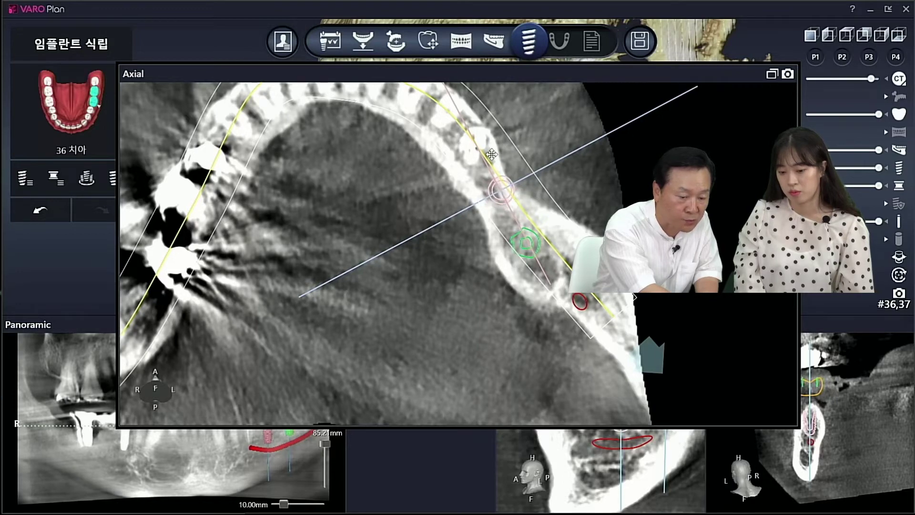
left_click(520, 196)
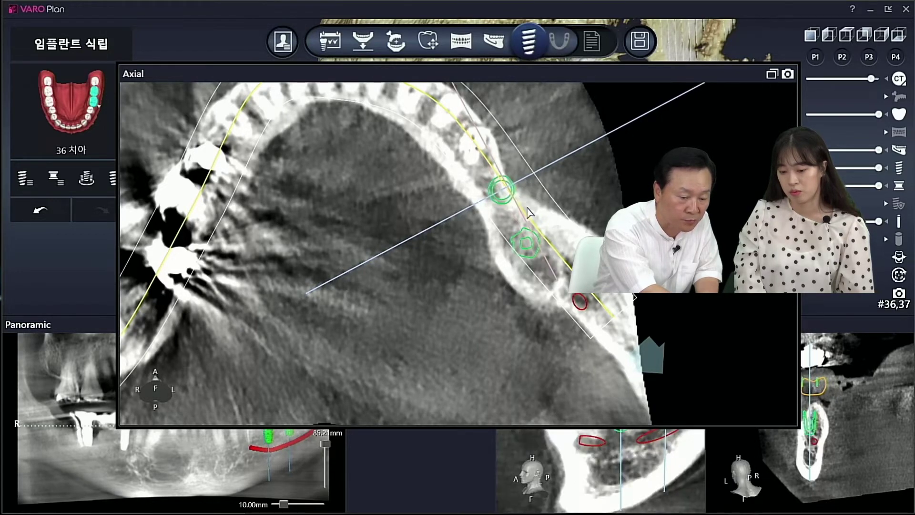
Step: Check the axial slices around both implants, shift the tooth 36 implant back slightly lingually, and restore the view layout
scroll(529, 212, "down", 4)
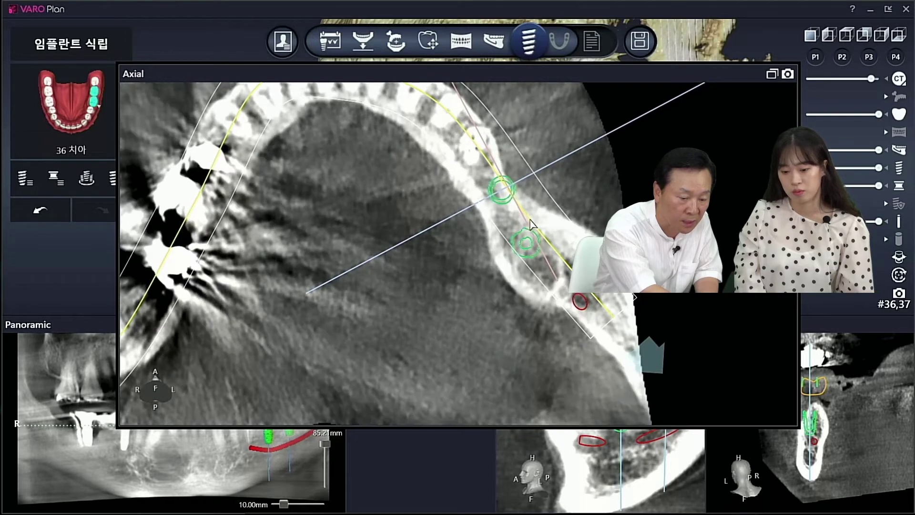
scroll(533, 223, "down", 4)
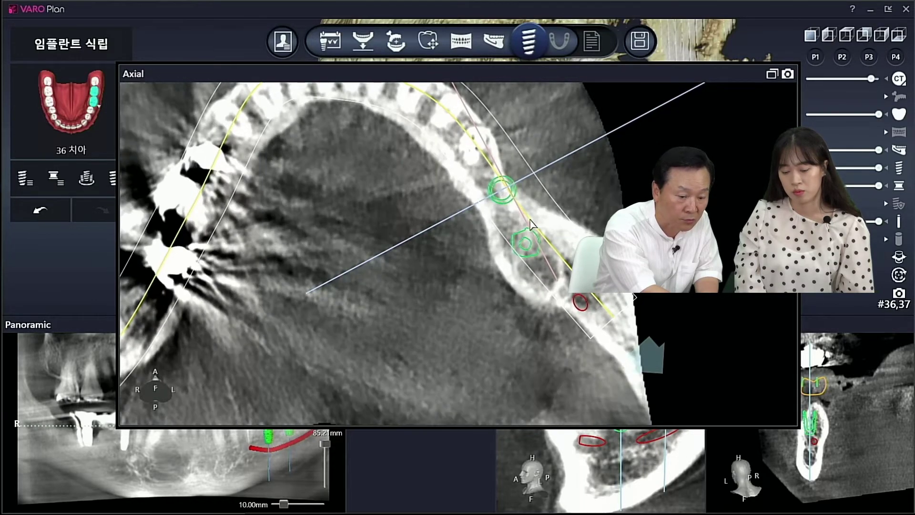
scroll(532, 223, "down", 1)
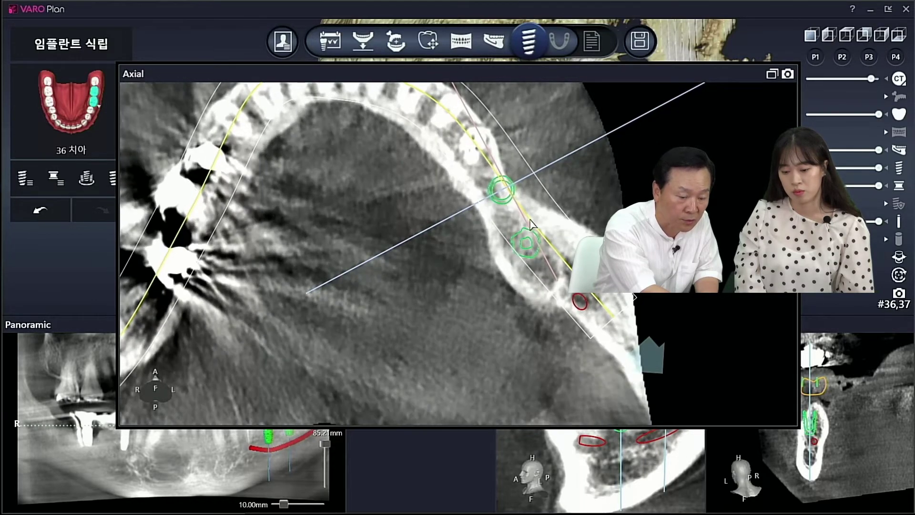
left_click(497, 194)
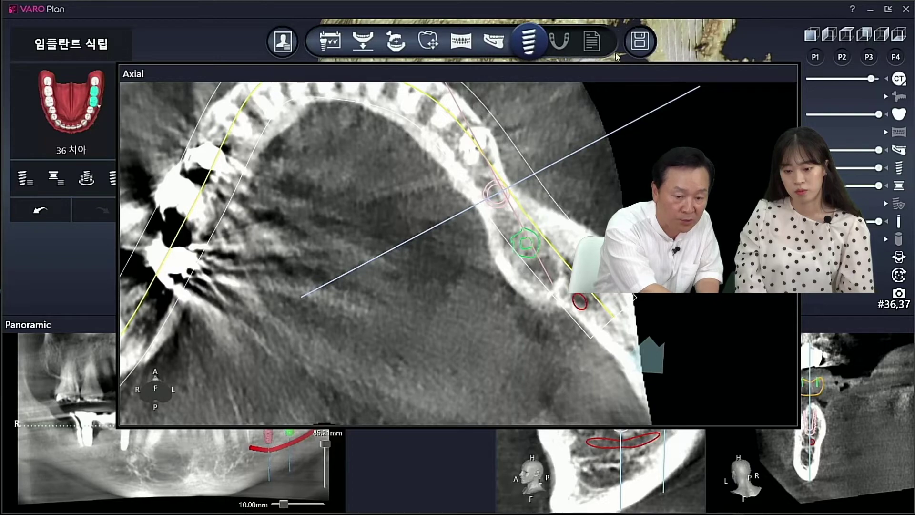
left_click(772, 75)
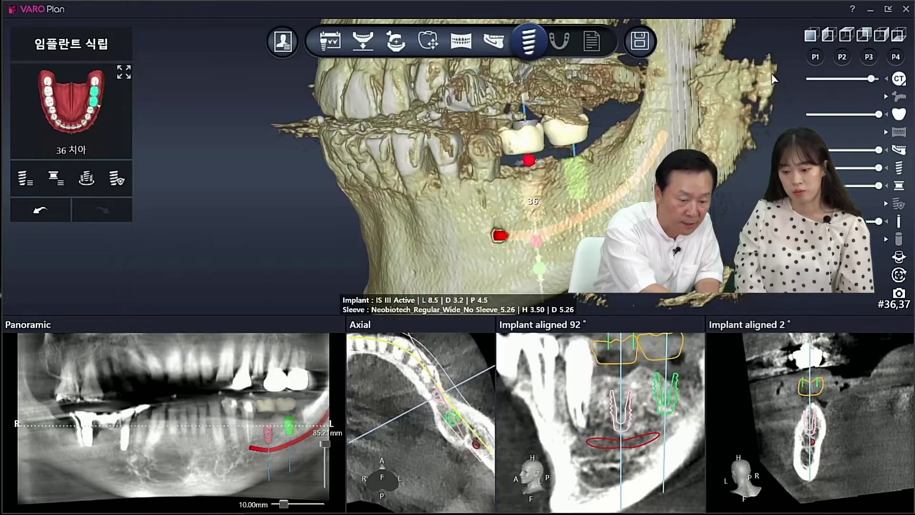
Step: Fine-tune the tooth 36 implant's buccolingual position in the enlarged axial view and inspect it in the enlarged Implant aligned 2° view
left_click_drag(609, 210, 540, 226)
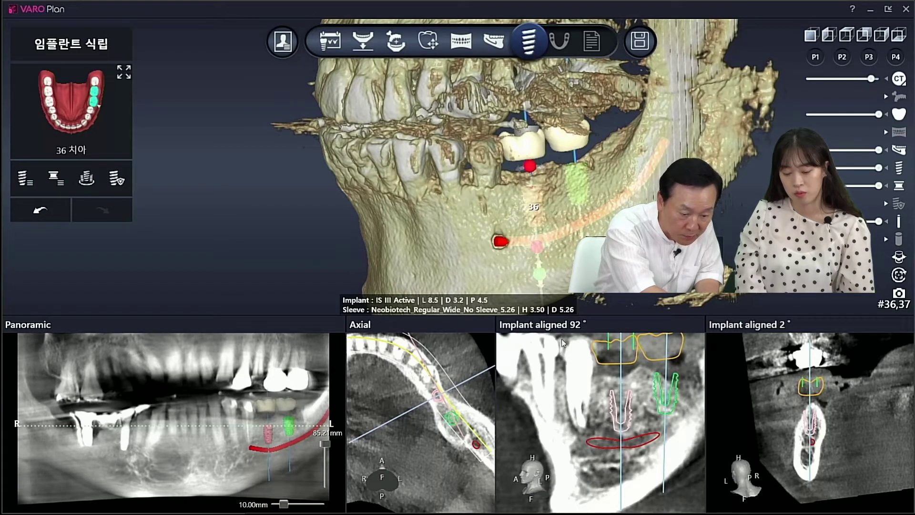
left_click(473, 325)
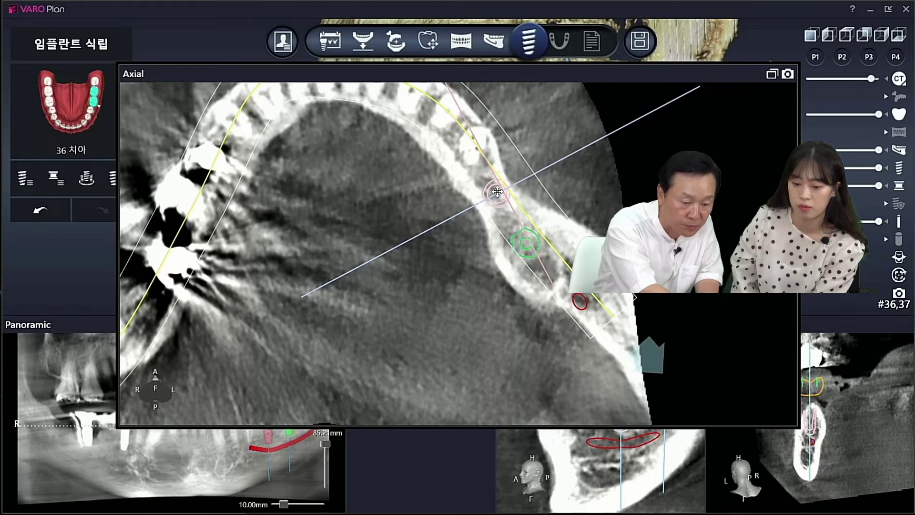
left_click_drag(497, 192, 502, 191)
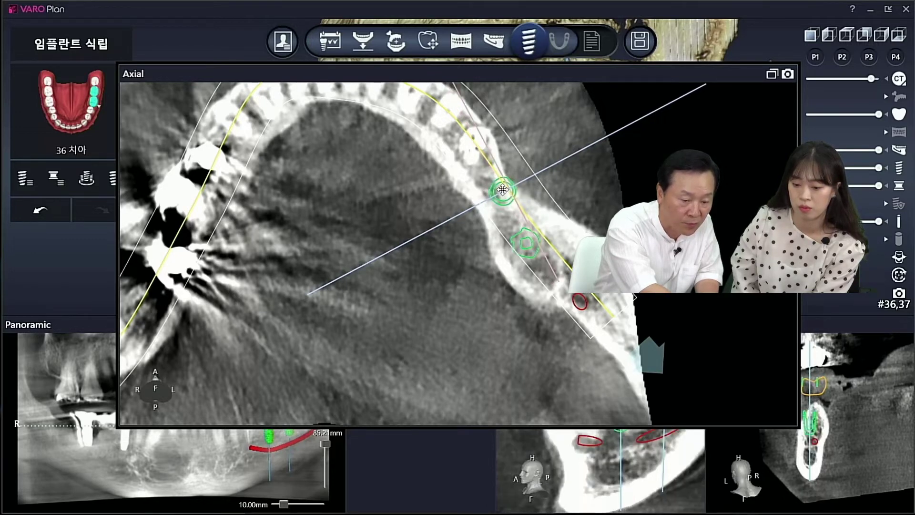
left_click_drag(503, 190, 500, 192)
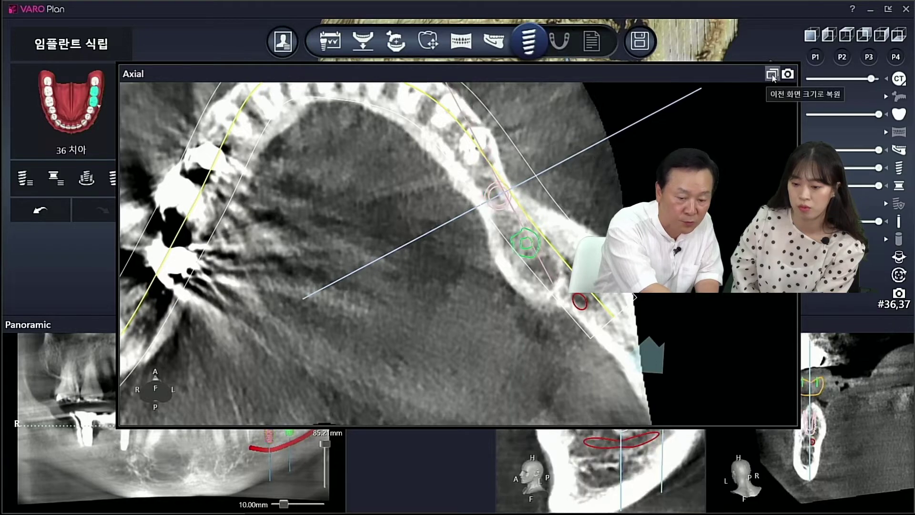
left_click(772, 74)
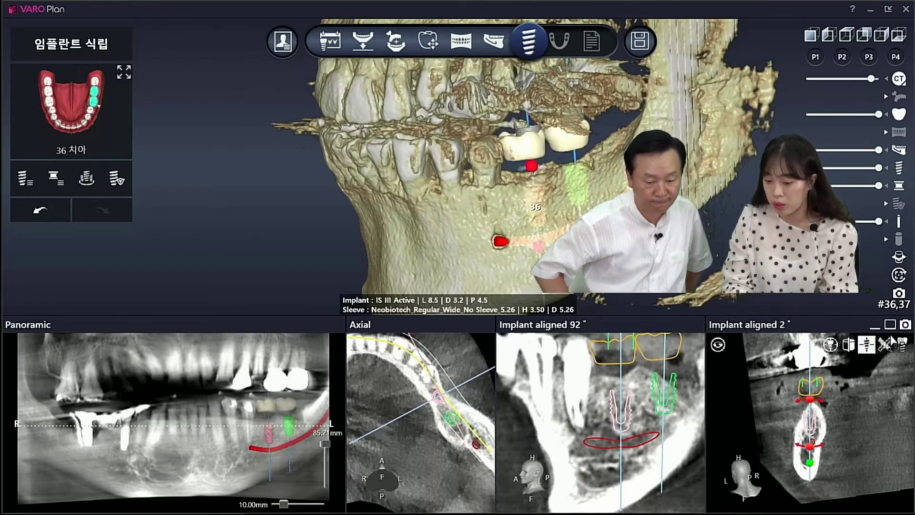
left_click(889, 325)
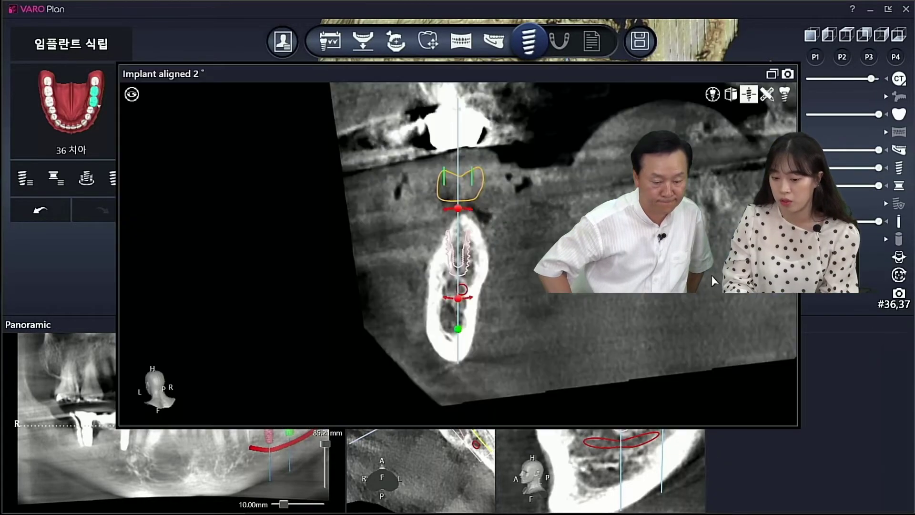
Step: In the enlarged Implant aligned 2° view, shift the tooth 36 implant slightly lingually, try a higher position, and restore the view layout
left_click(772, 74)
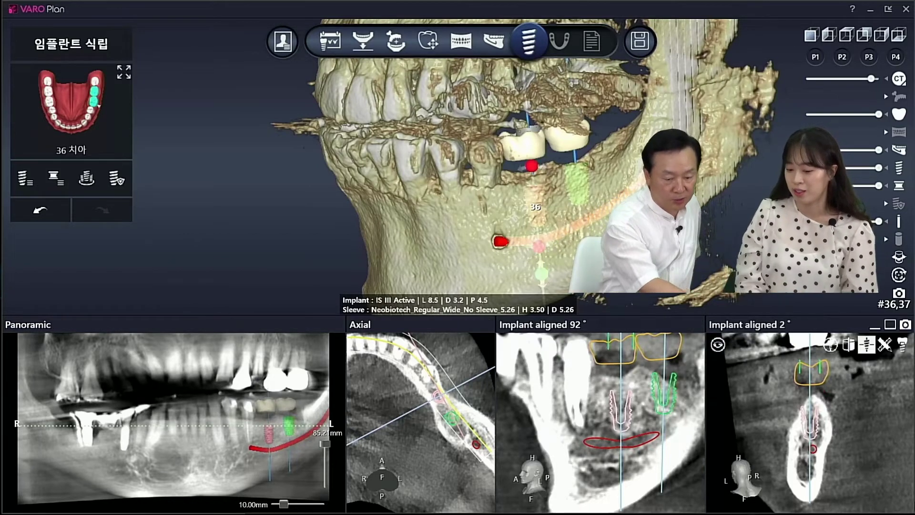
left_click(890, 326)
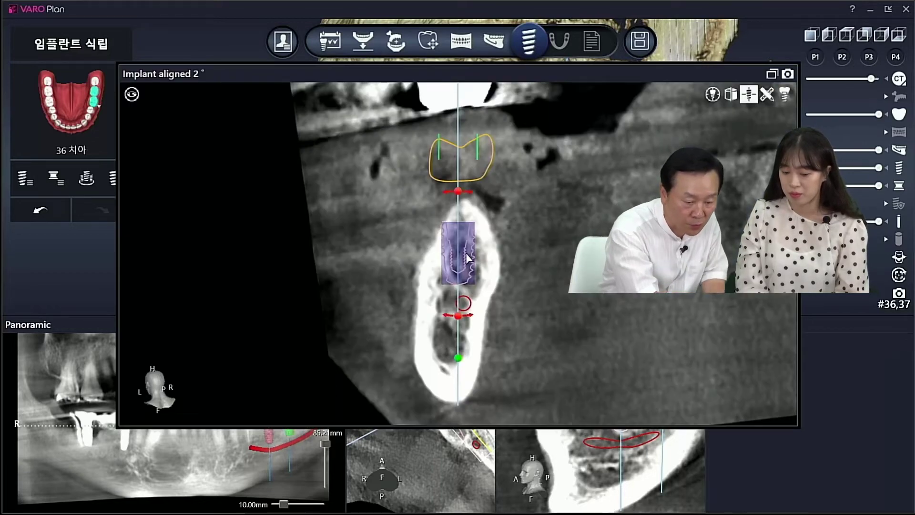
left_click_drag(465, 245, 469, 243)
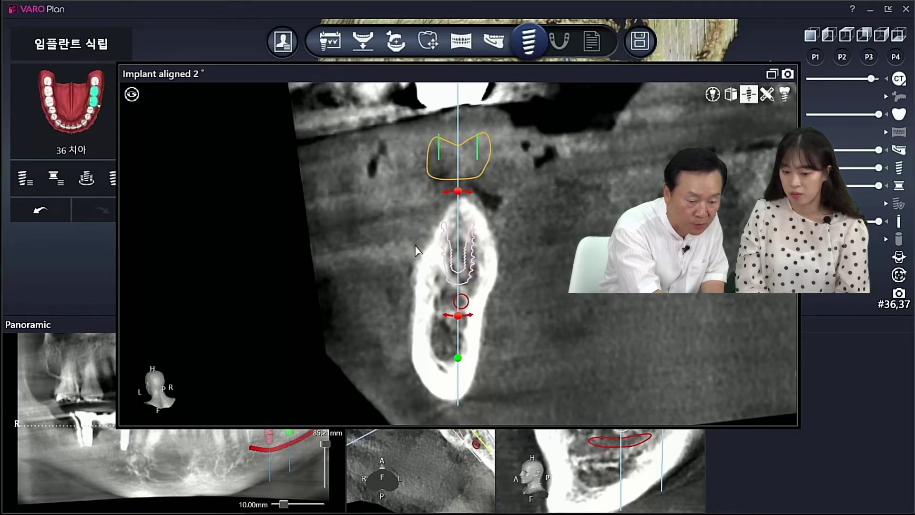
left_click_drag(459, 253, 458, 237)
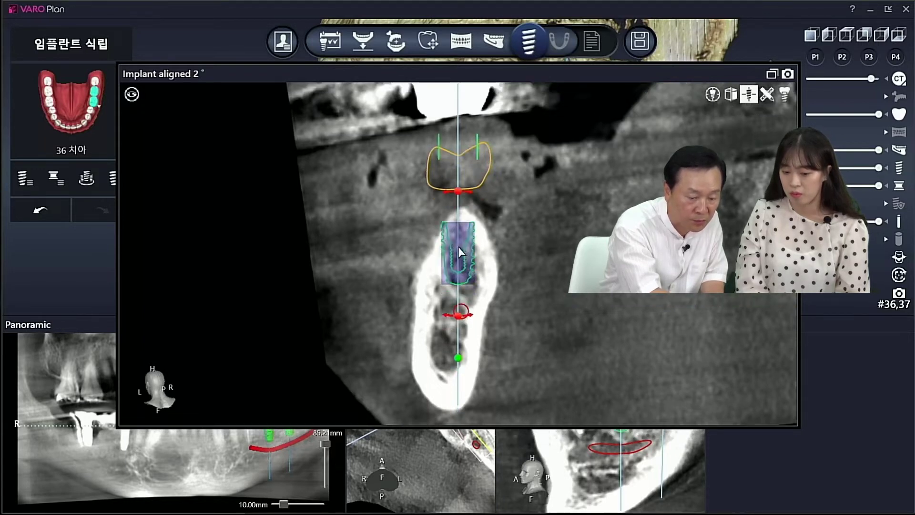
left_click_drag(460, 252, 459, 256)
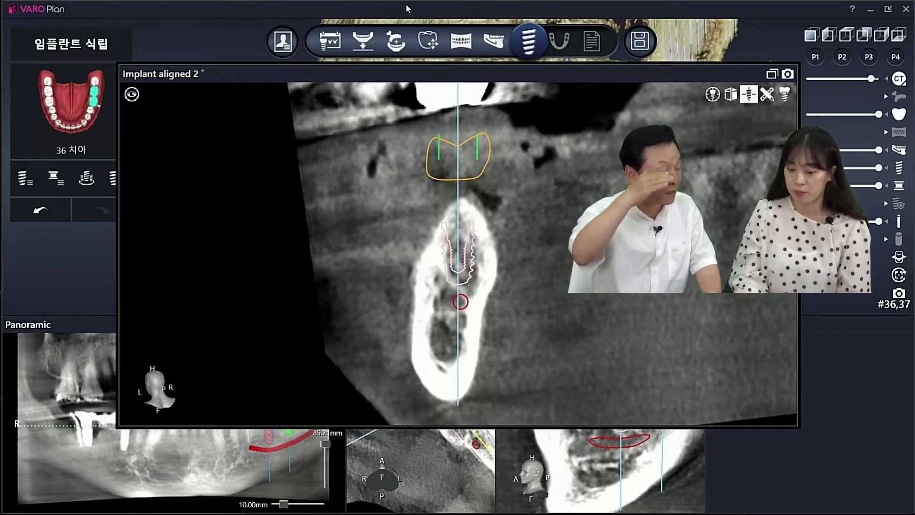
left_click(772, 75)
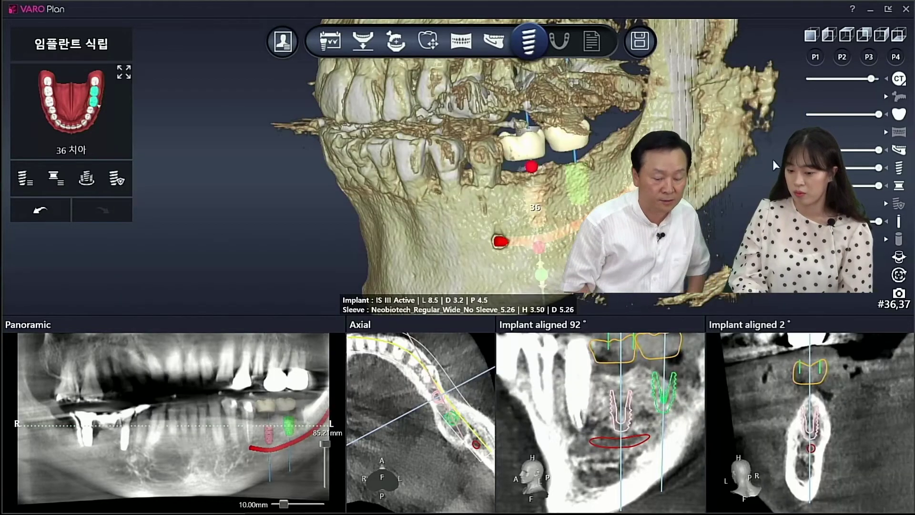
Step: Hide the CT volume, shift the tooth 36 implant slightly mesially in the 3D view, and show the CT volume again
left_click(899, 78)
right_click_drag(487, 187, 533, 163)
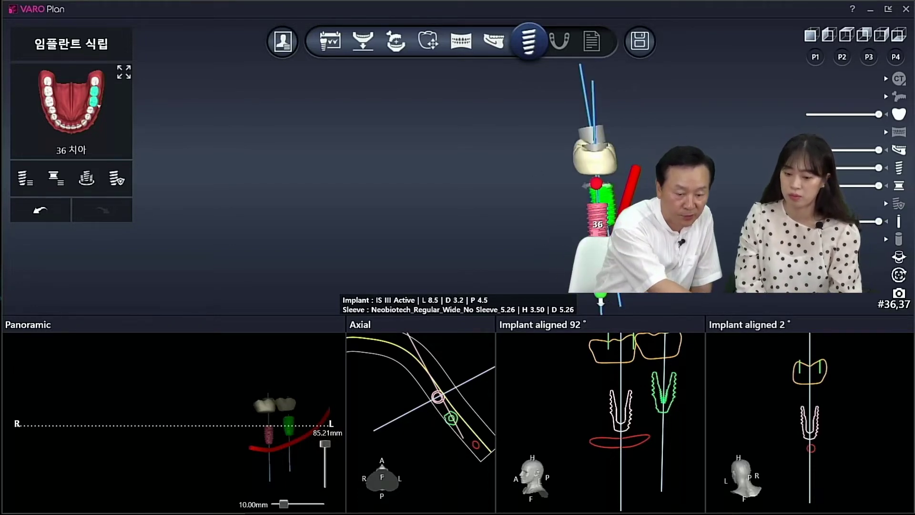
right_click_drag(625, 234, 508, 245)
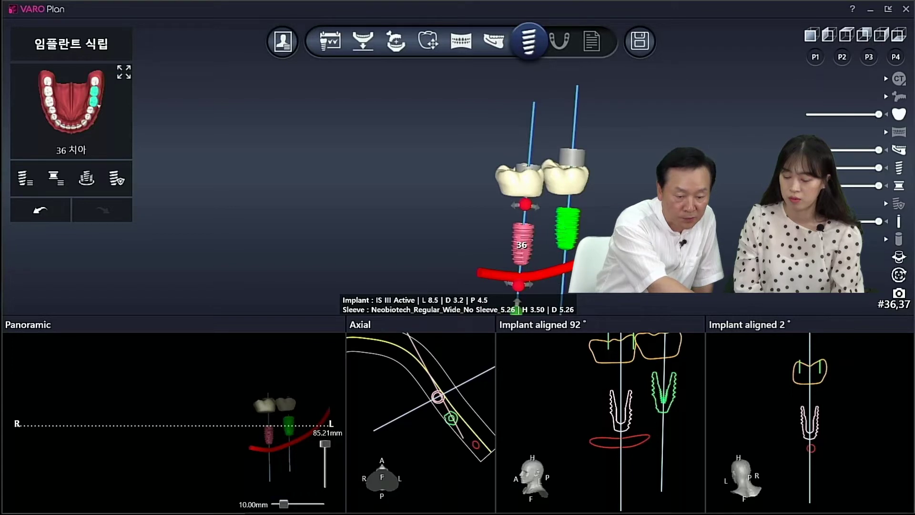
scroll(567, 205, "up", 5)
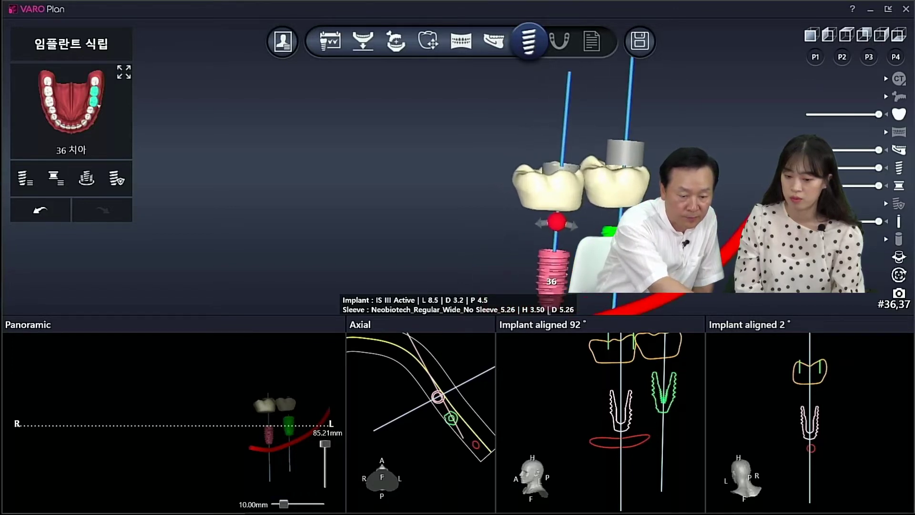
middle_click_drag(549, 257, 537, 190)
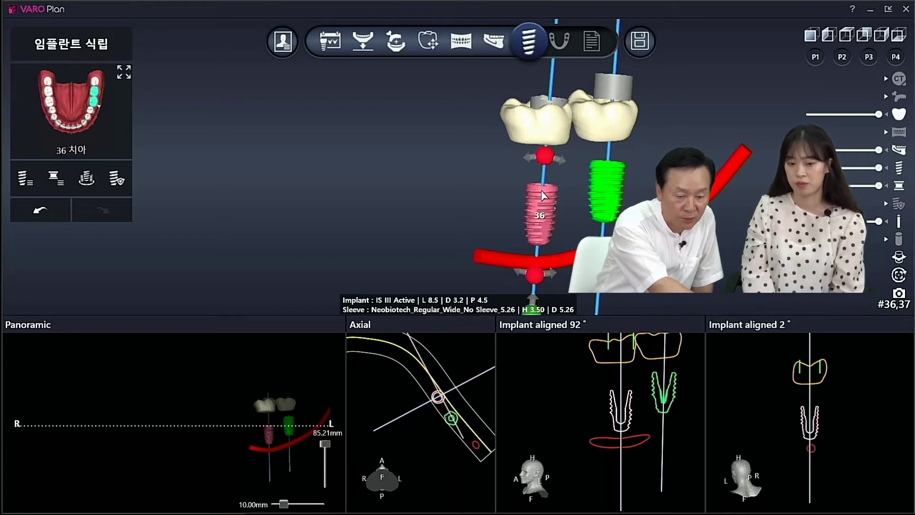
left_click_drag(541, 193, 535, 196)
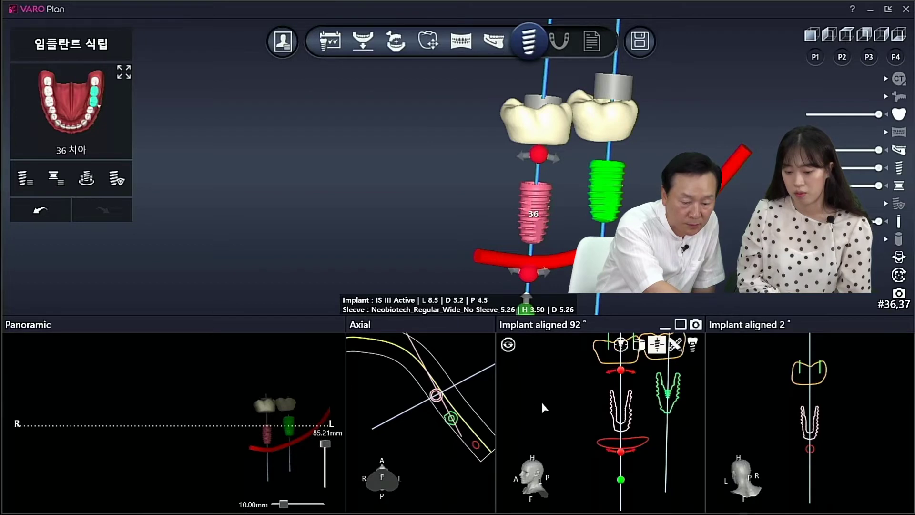
left_click(897, 80)
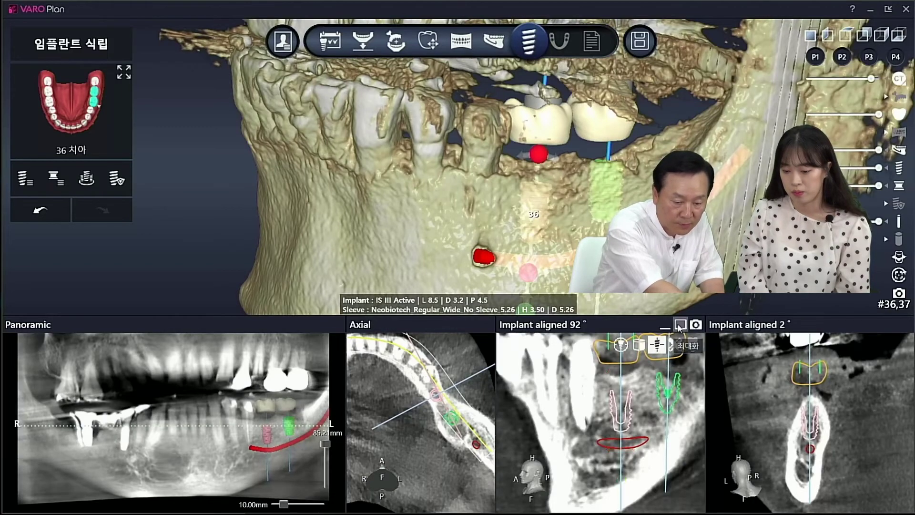
Step: Shift the tooth 36 implant further mesially in the 3D view and fine-tune its position in the enlarged axial view
right_click_drag(648, 210, 618, 200)
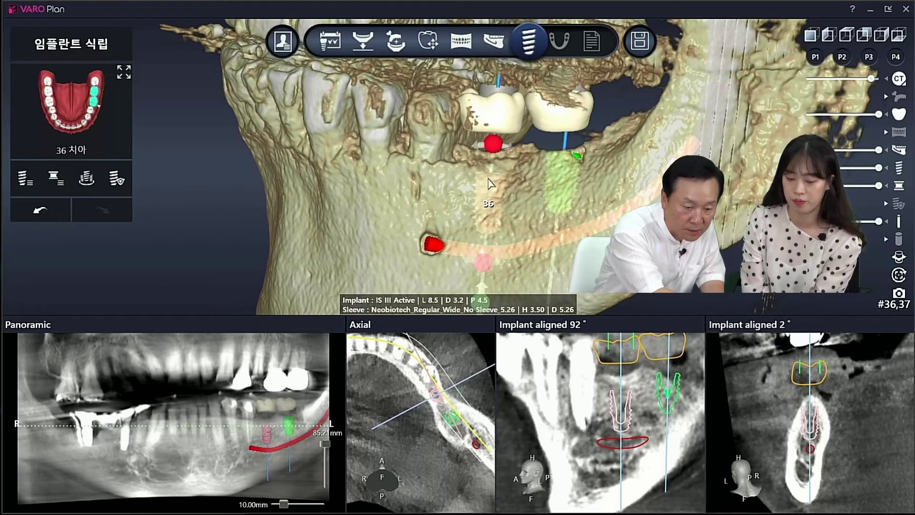
left_click_drag(491, 181, 483, 185)
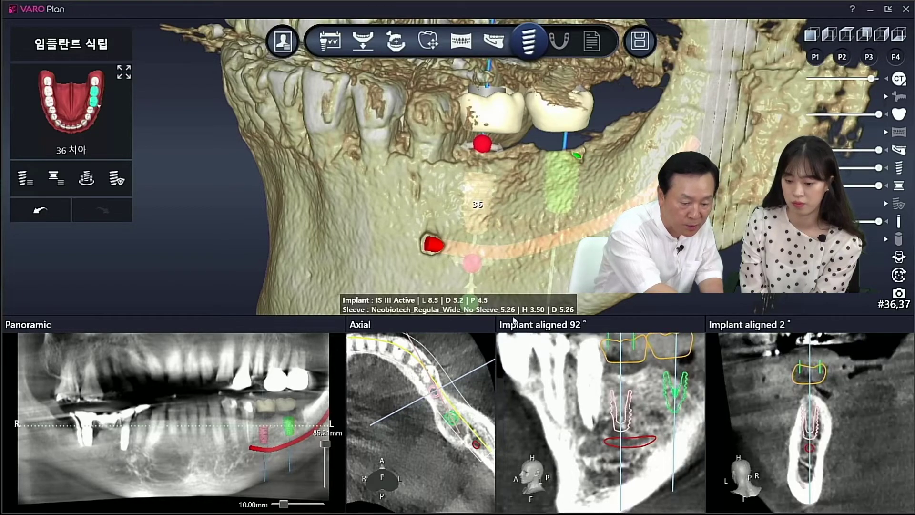
left_click(471, 325)
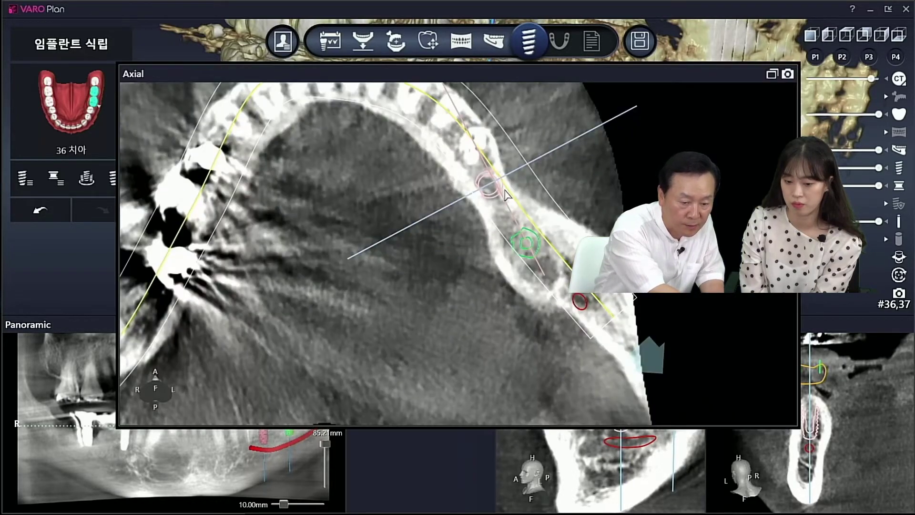
left_click_drag(488, 185, 490, 188)
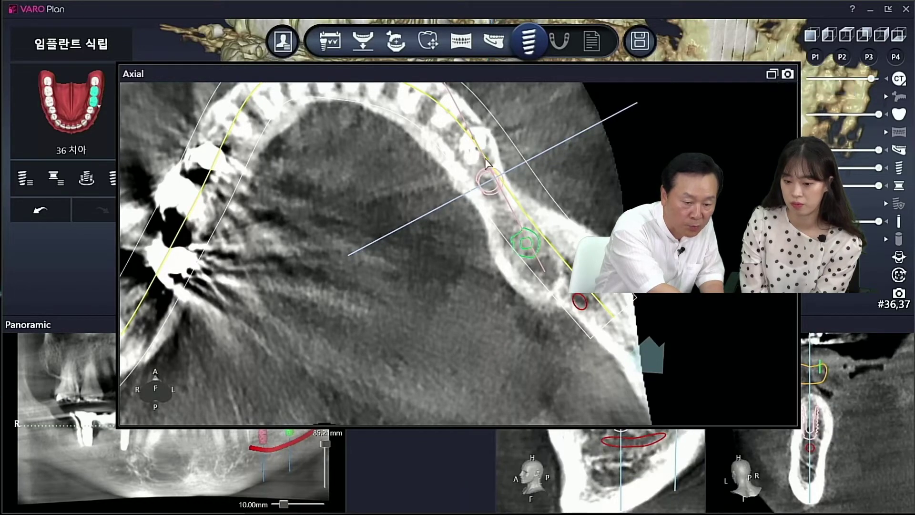
left_click(772, 74)
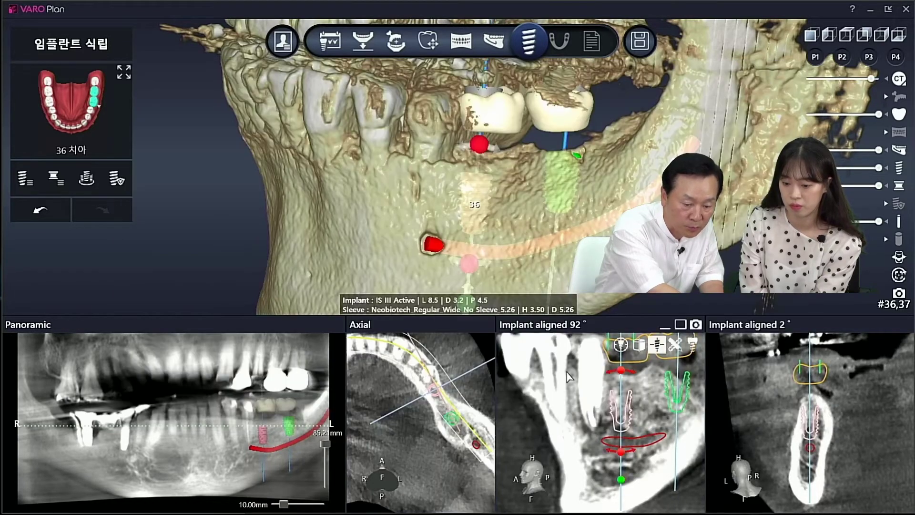
Step: Fine-tune the tooth 36 implant's mesiodistal position and height above the nerve canal in the enlarged Implant aligned 92° view
left_click(680, 325)
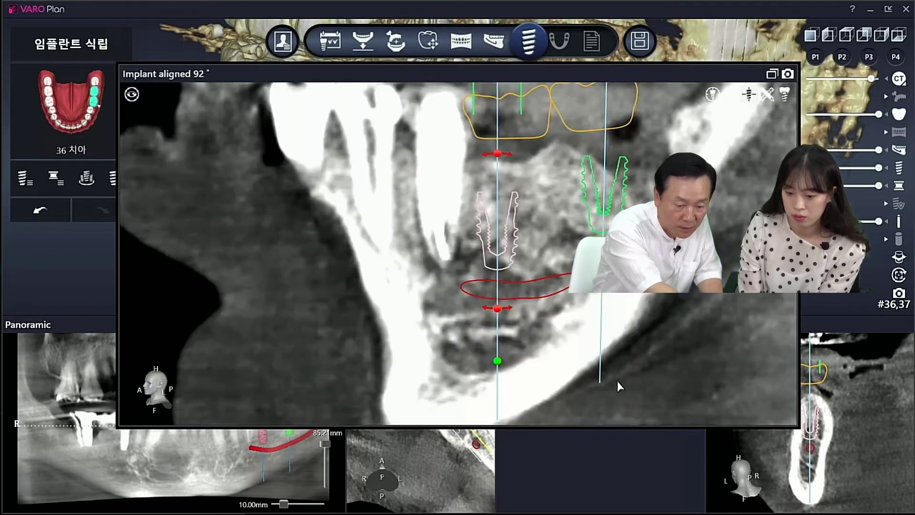
left_click(489, 215)
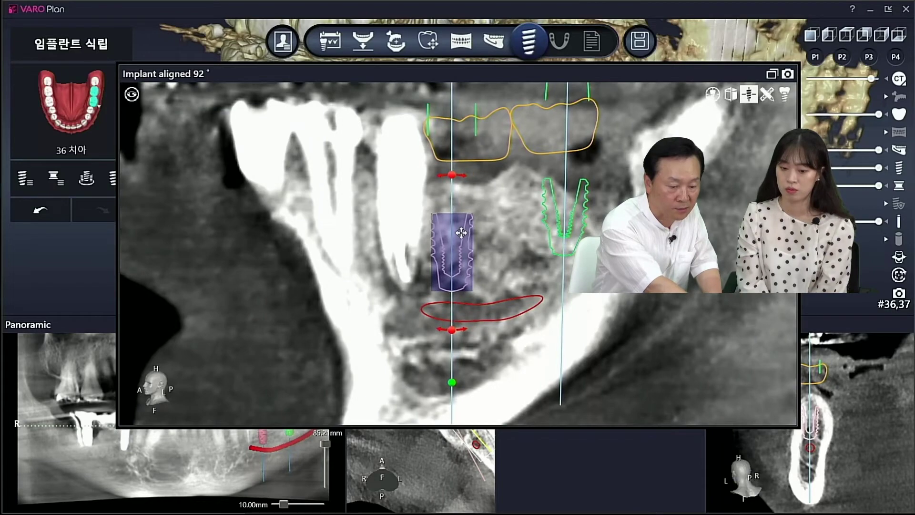
left_click_drag(462, 232, 471, 232)
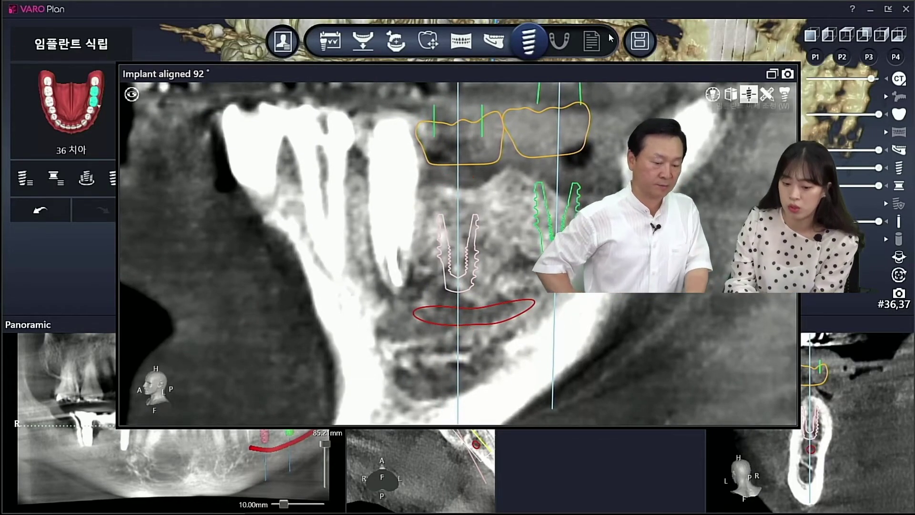
left_click_drag(450, 253, 439, 253)
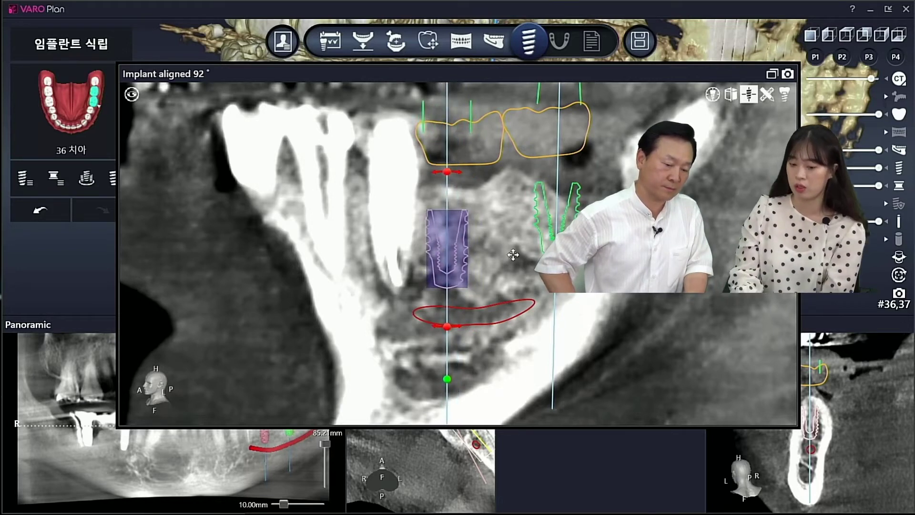
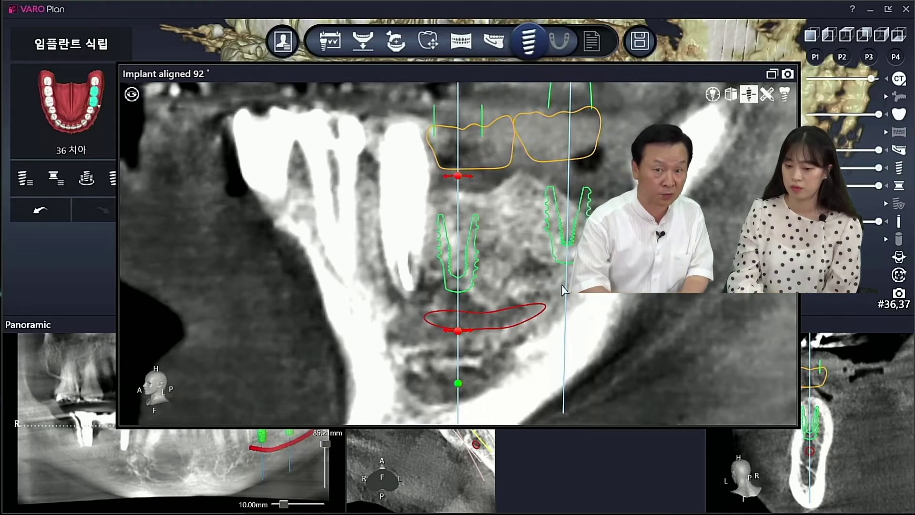
left_click(772, 73)
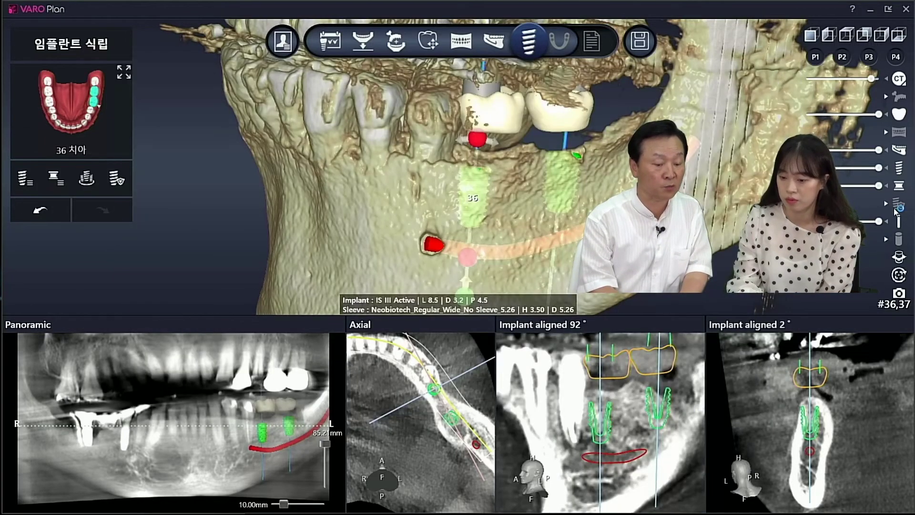
Step: Show the safety zones around both implants, check them against the nerve canal in the enlarged Implant aligned 92° view, and hide them
left_click(898, 208)
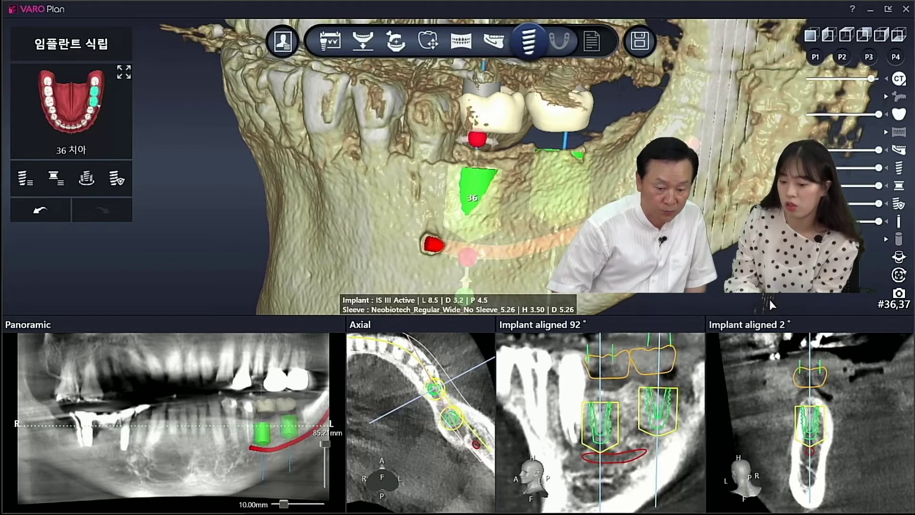
left_click(680, 325)
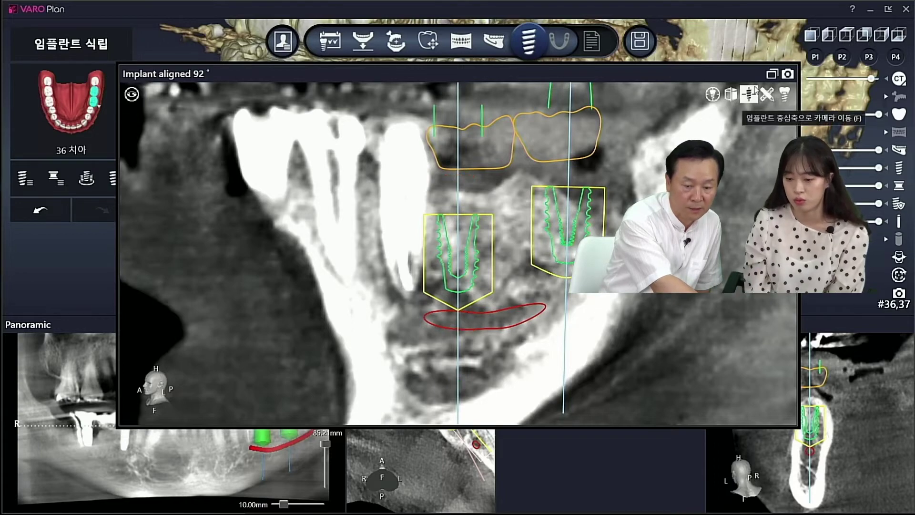
left_click(771, 74)
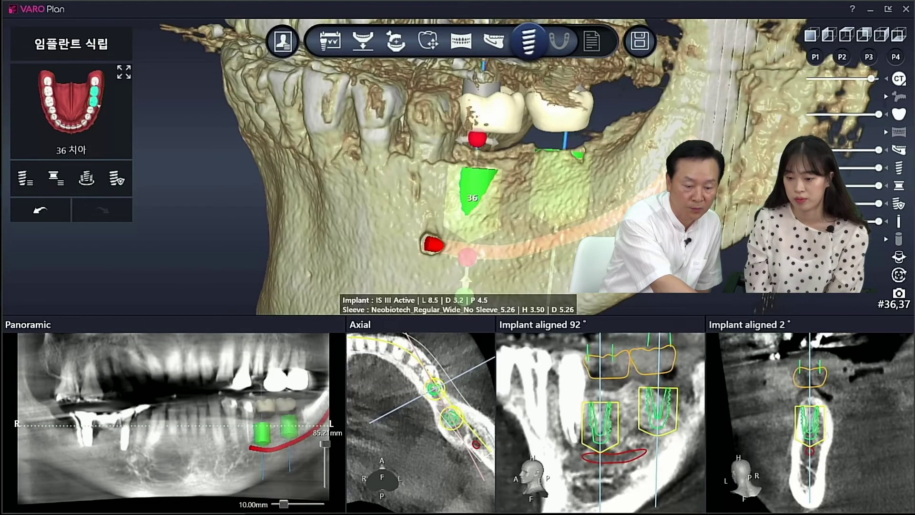
left_click(898, 204)
Step: Check the tooth 36 implant in the enlarged Implant aligned 92° view and raise it slightly away from the nerve canal
left_click(681, 325)
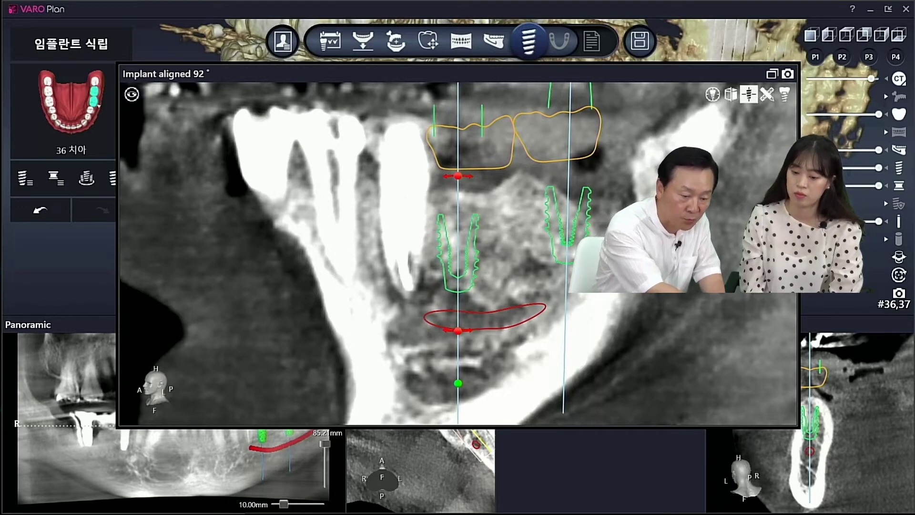
left_click(773, 75)
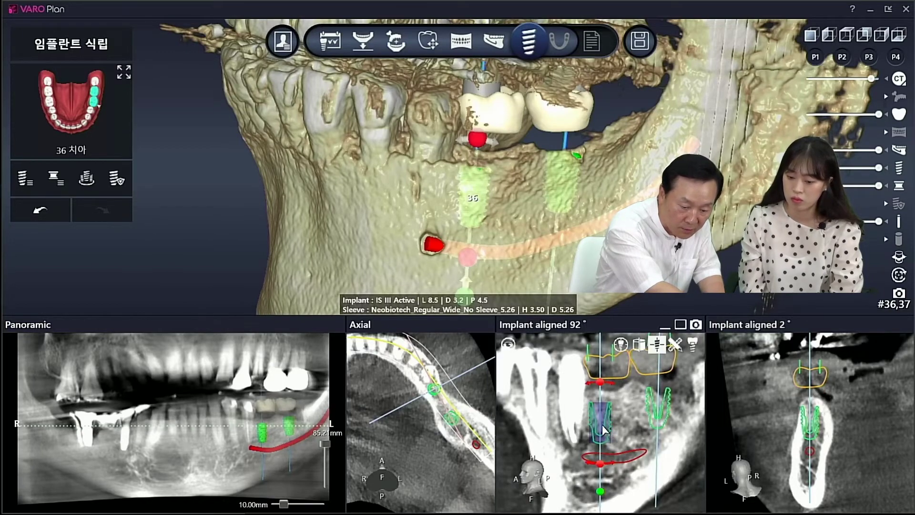
left_click_drag(602, 425, 604, 414)
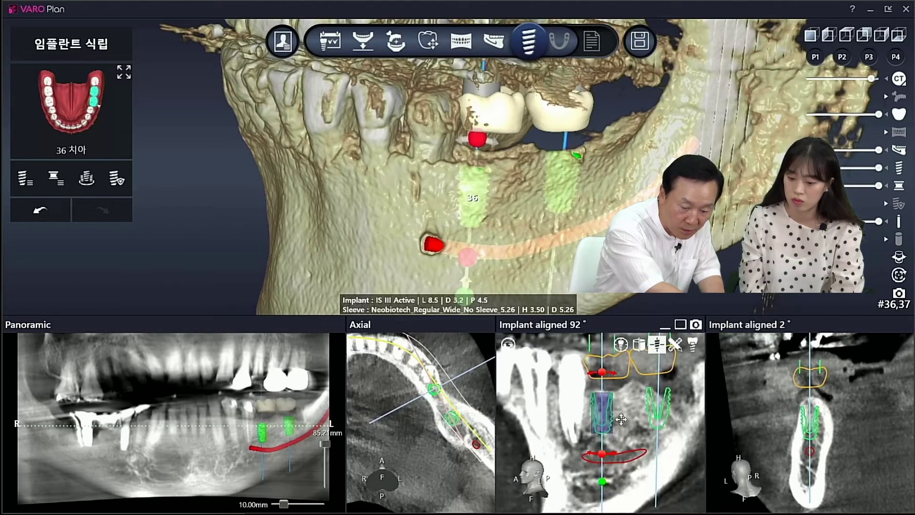
Step: Lower the tooth 36 implant slightly and shift it lingually in the enlarged Implant aligned 2° view, and check the 92° view
left_click(811, 441)
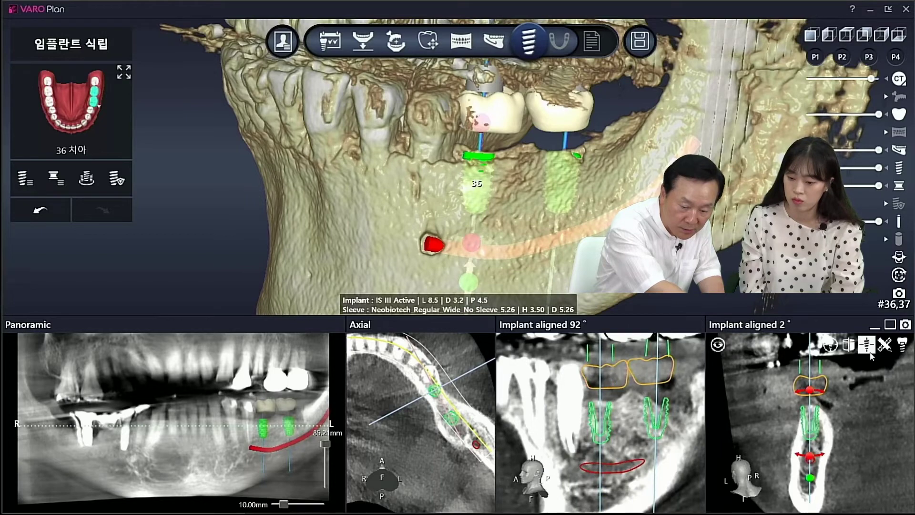
left_click(890, 325)
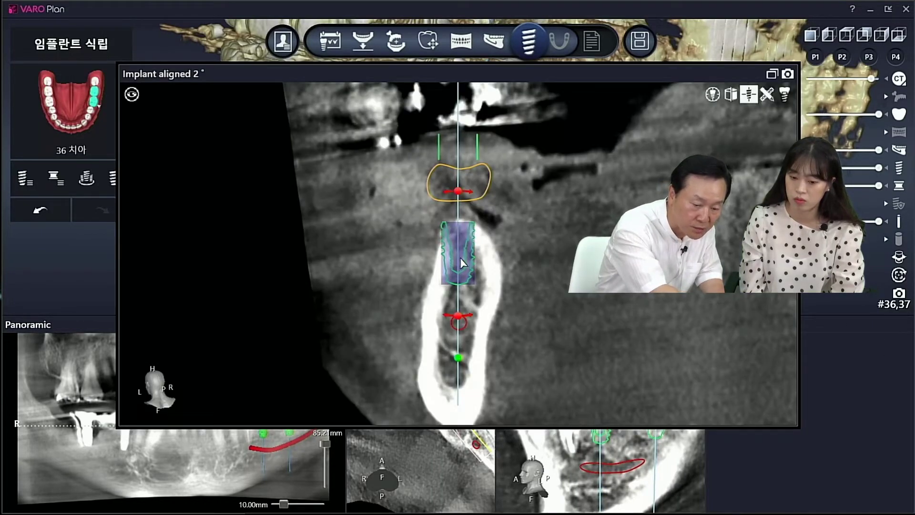
left_click_drag(460, 255, 462, 260)
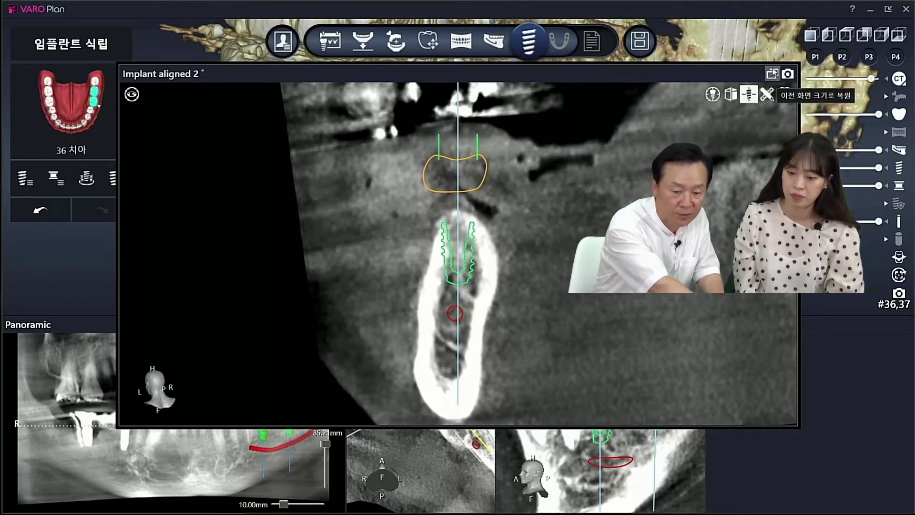
left_click(784, 74)
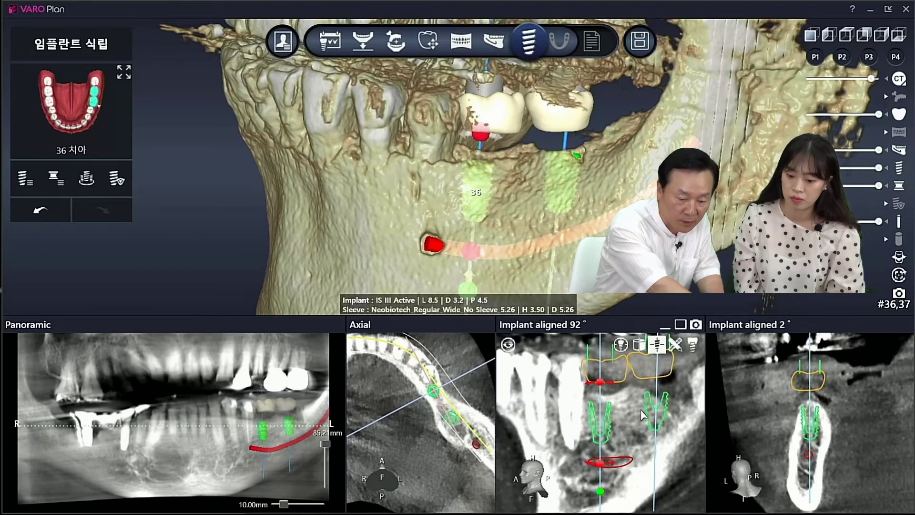
left_click(679, 326)
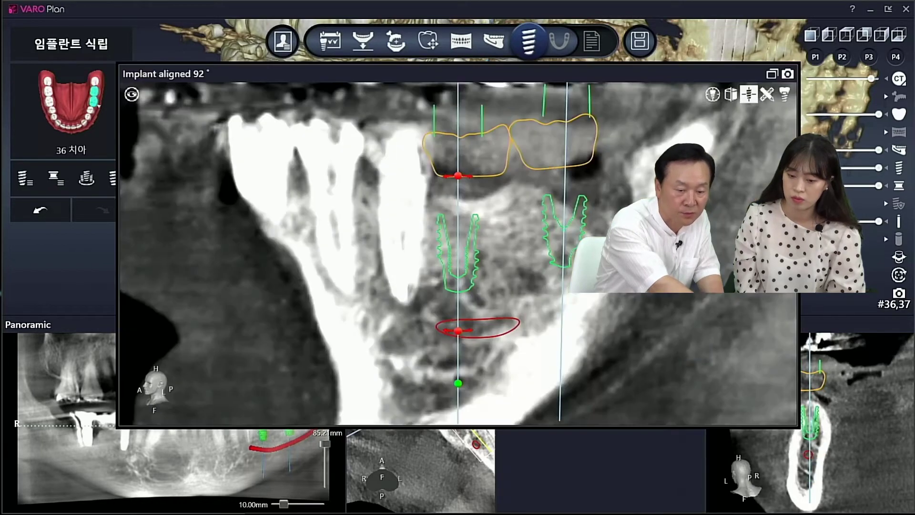
left_click(771, 75)
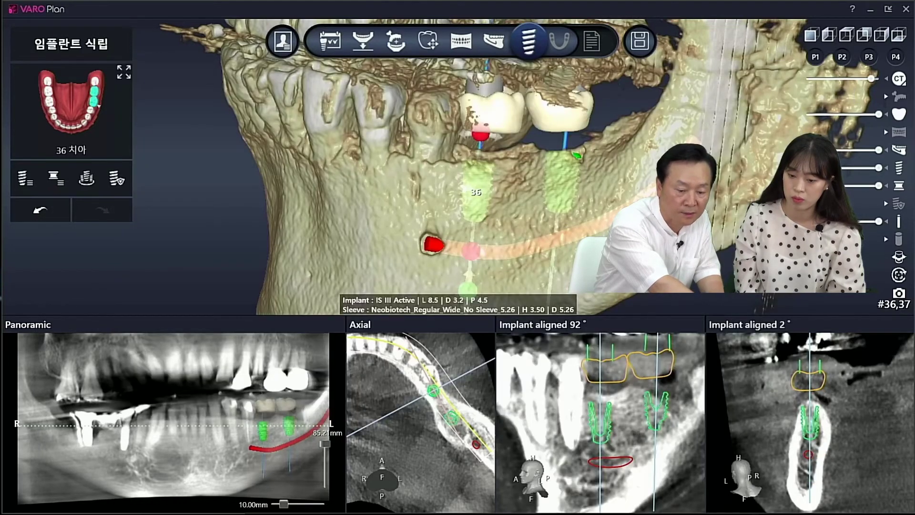
Step: Hide the CT volume and the crowns, leaving the two implants, their sleeves and the nerve canal in the 3D view
right_click_drag(743, 200, 698, 224)
scroll(458, 169, "up", 3)
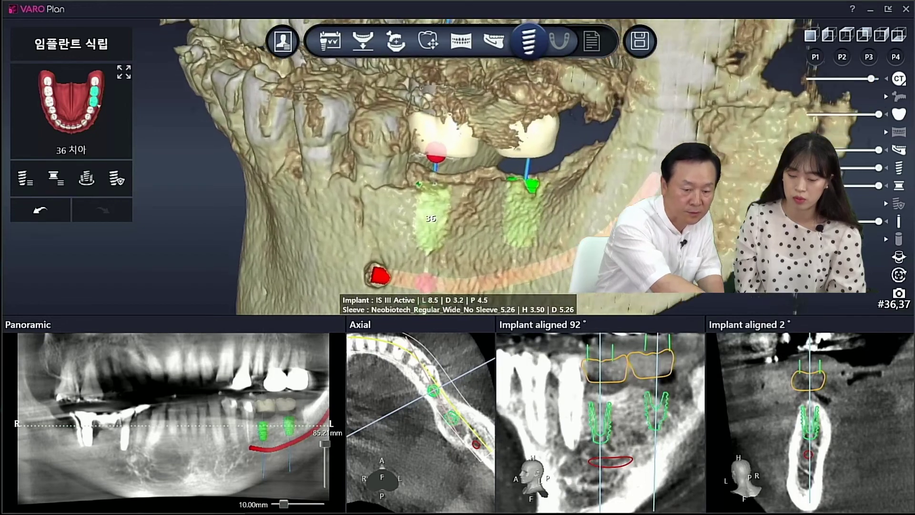
scroll(458, 169, "down", 7)
scroll(458, 170, "down", 2)
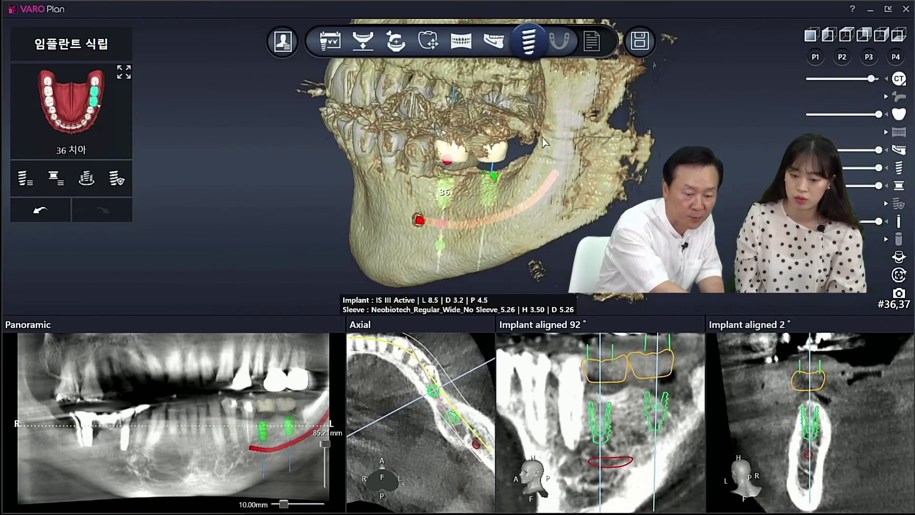
left_click(899, 80)
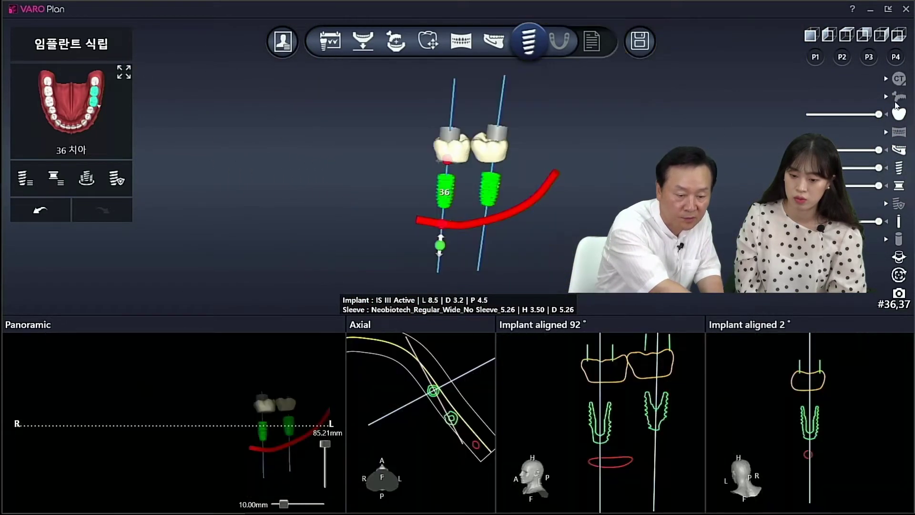
left_click(899, 115)
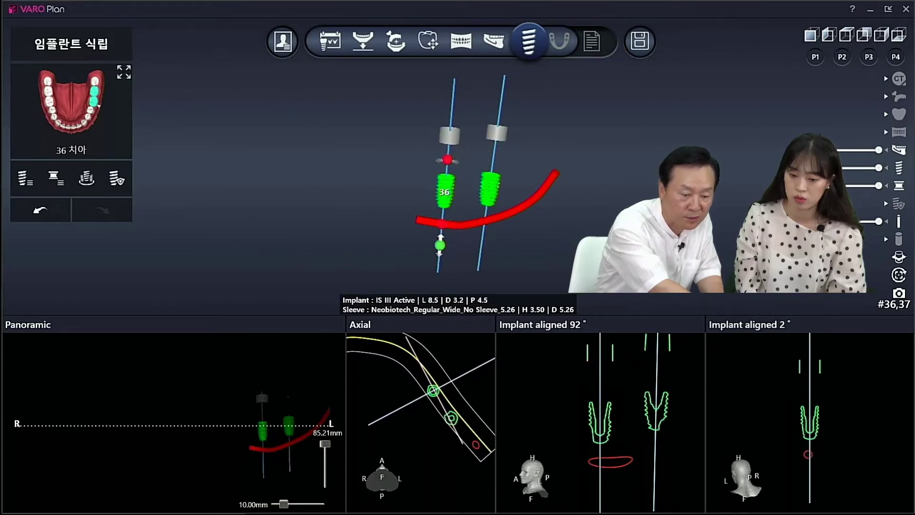
Step: Examine the parallelism of the tooth 36 and 37 implants and their relation to the nerve canal from several 3D angles
right_click_drag(691, 209, 518, 238)
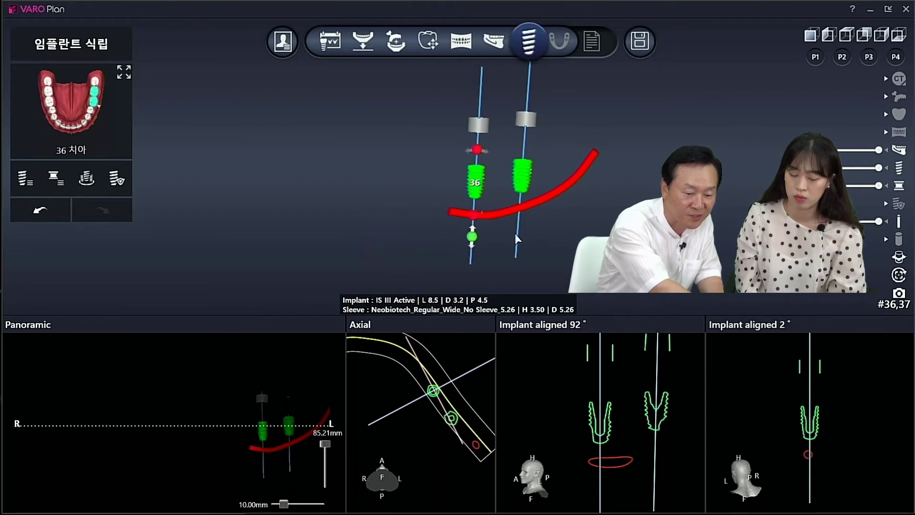
right_click_drag(381, 225, 365, 221)
right_click_drag(580, 218, 594, 298)
right_click_drag(573, 251, 472, 230)
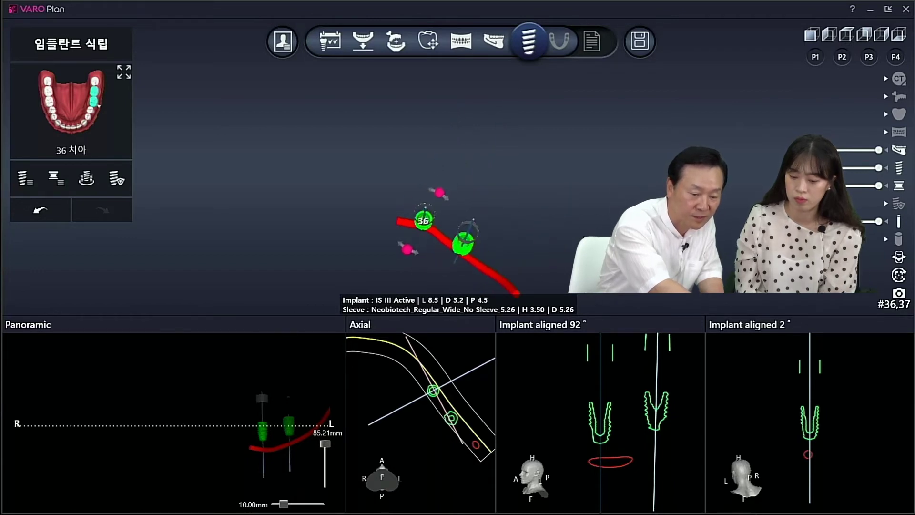
left_click(471, 232)
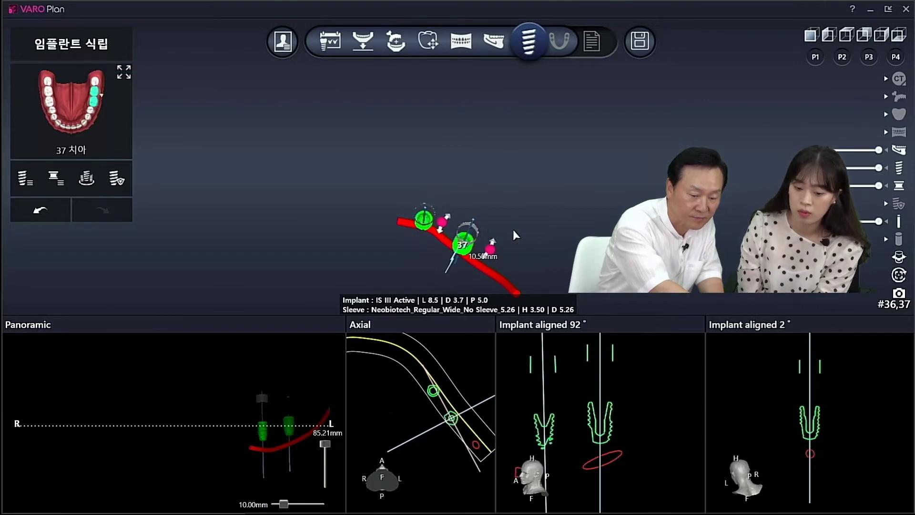
right_click_drag(515, 234, 596, 172)
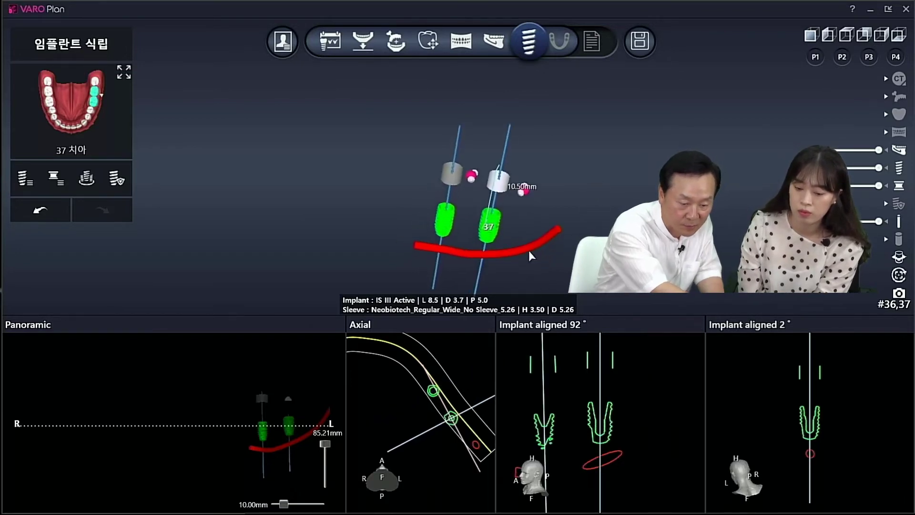
right_click_drag(492, 228, 579, 241)
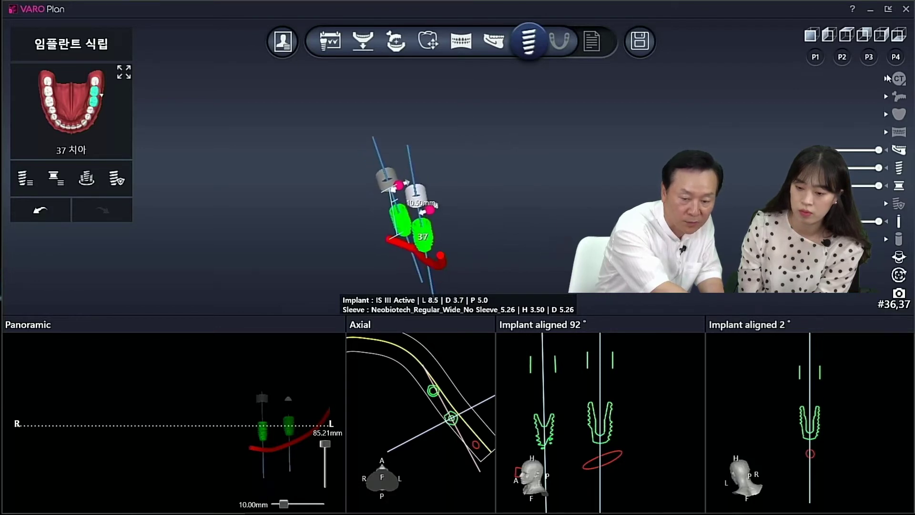
Step: Show the CT volume again and slightly adjust the buccolingual tilt of the tooth 37 implant in the Implant aligned 2° view
left_click(899, 79)
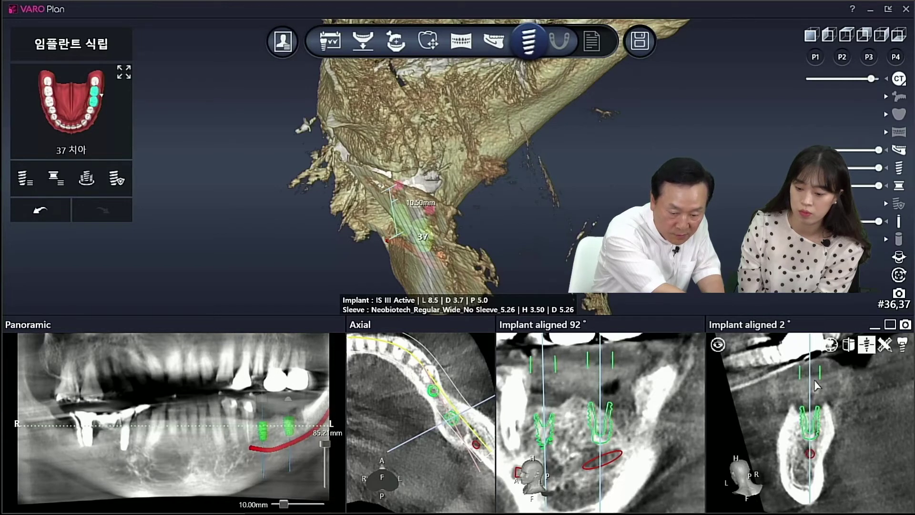
left_click(814, 426)
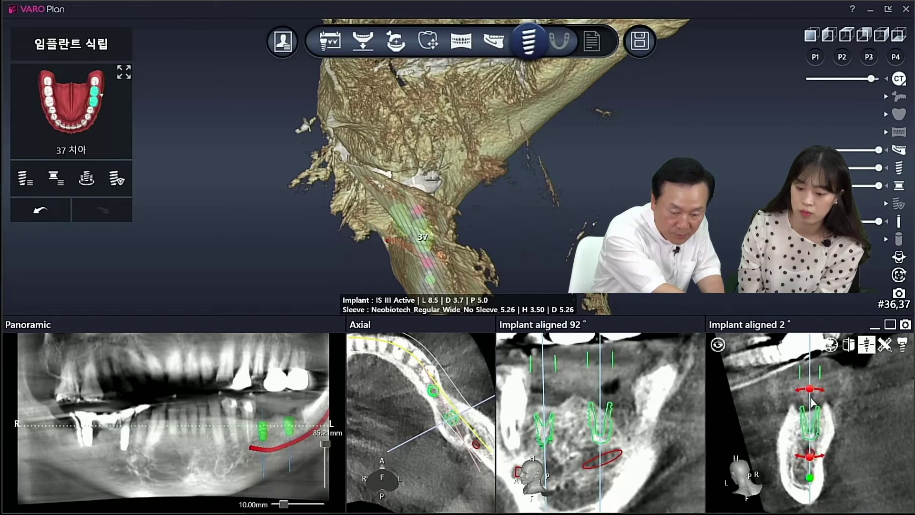
left_click_drag(811, 389, 809, 388)
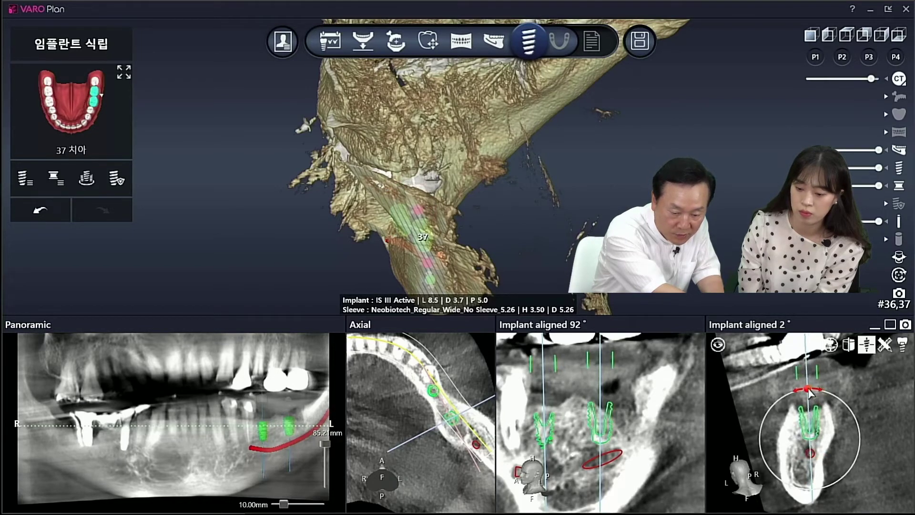
Step: Select the tooth 36 implant and slightly adjust its buccolingual tilt in the Implant aligned 2° view
left_click(545, 431)
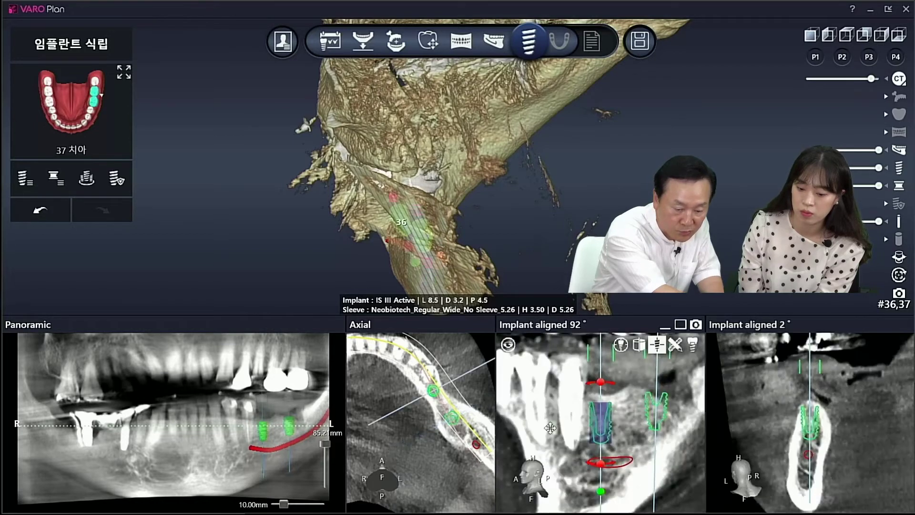
left_click(805, 396)
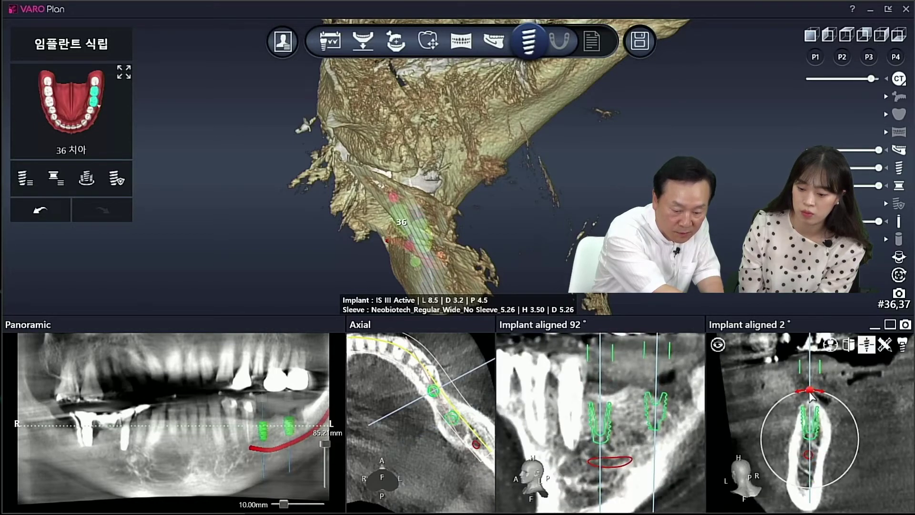
left_click_drag(810, 394, 813, 393)
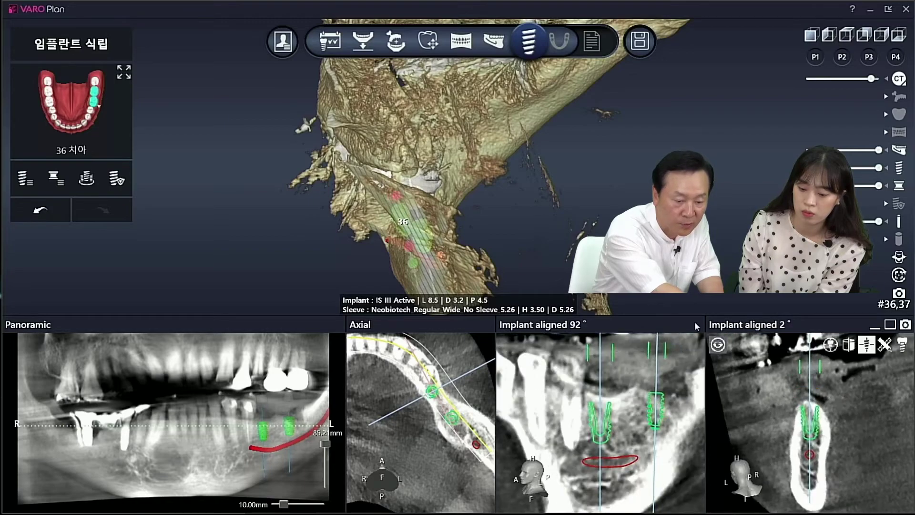
Step: Make the CT volume more transparent in 3D and view both implants above the nerve canal from the side
left_click_drag(753, 205, 680, 117)
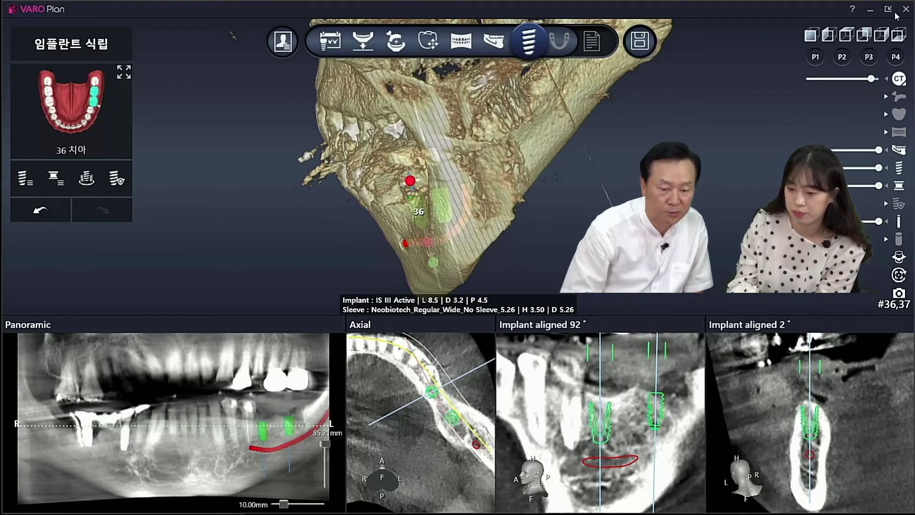
left_click_drag(871, 79, 855, 79)
left_click_drag(563, 143, 502, 157)
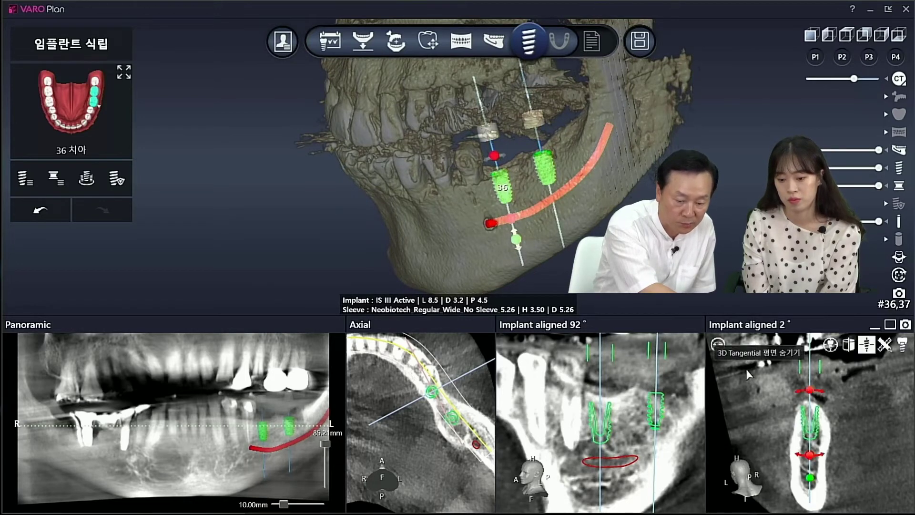
Step: Compare the tooth 36 and 37 implants' cross-sections in the aligned views and their axes in the 3D view
right_click_drag(852, 421, 841, 408)
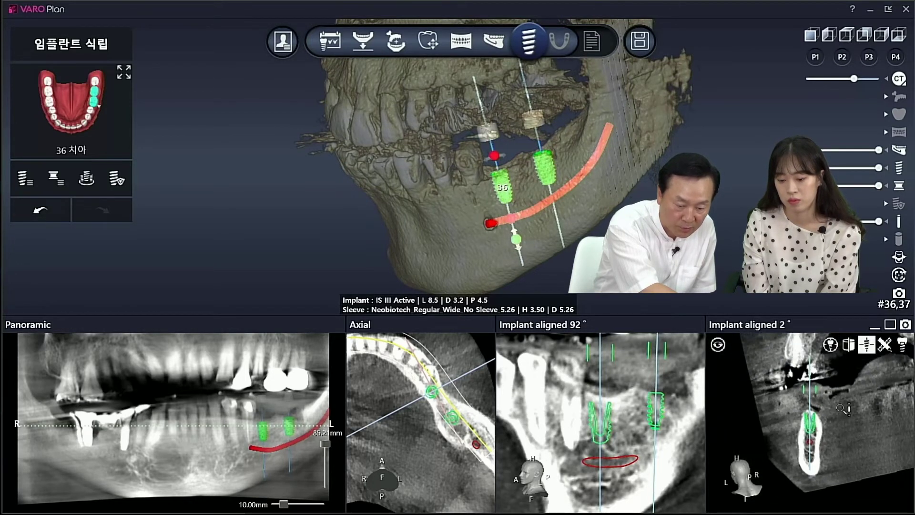
left_click(544, 170)
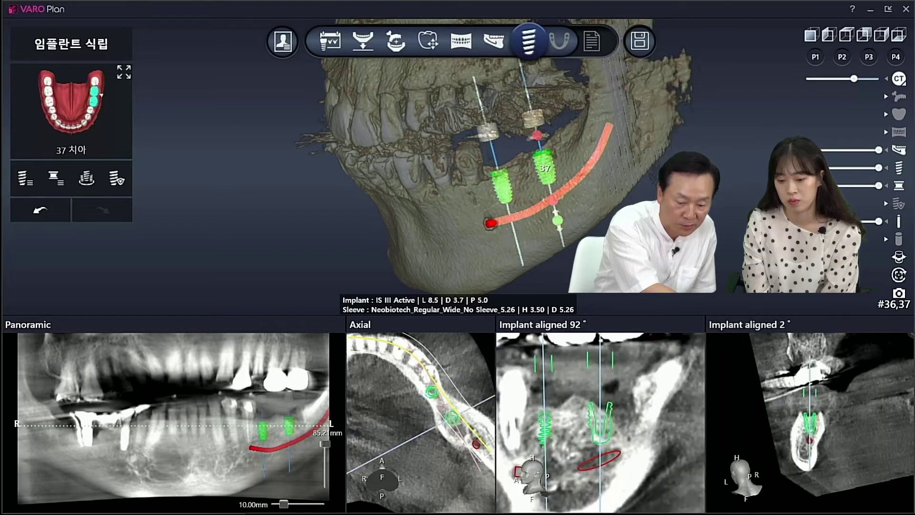
mouse_move(813, 385)
mouse_move(552, 389)
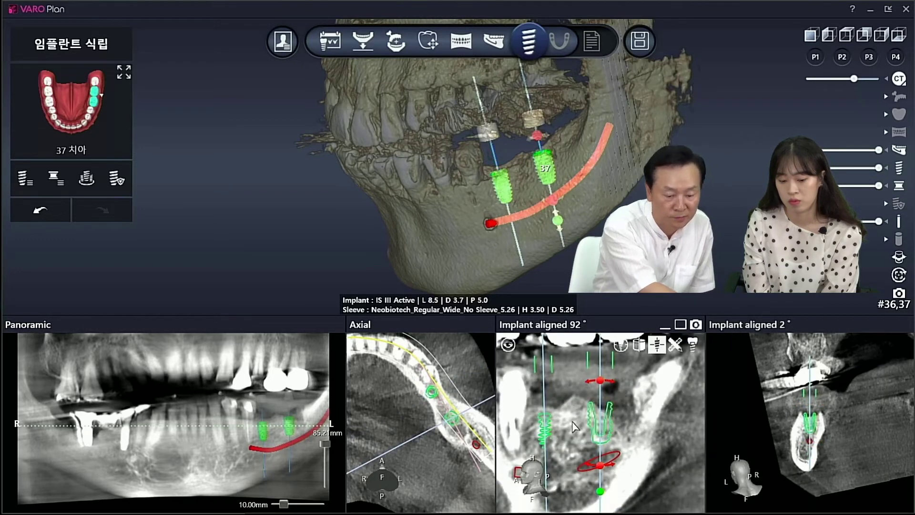
left_click(548, 429)
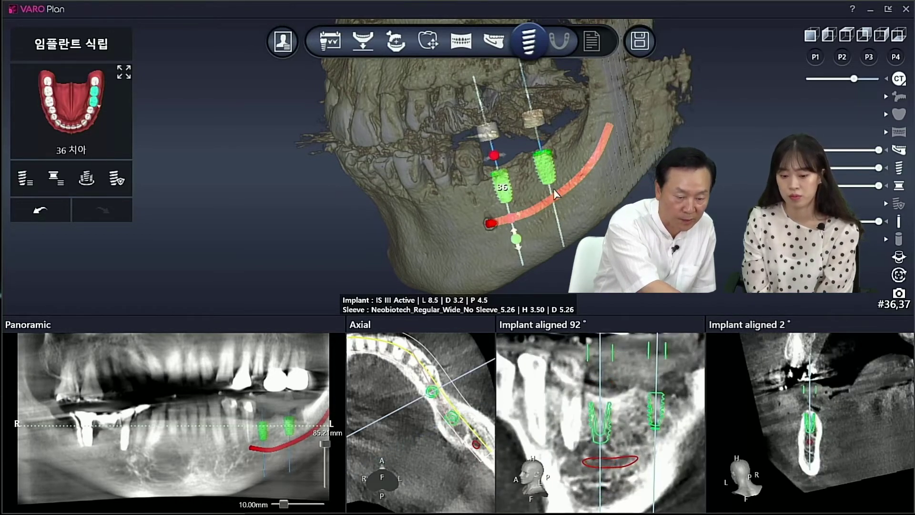
mouse_move(596, 222)
right_mouse_down()
mouse_move(519, 244)
mouse_move(602, 222)
right_mouse_up()
right_click_drag(477, 248, 467, 215)
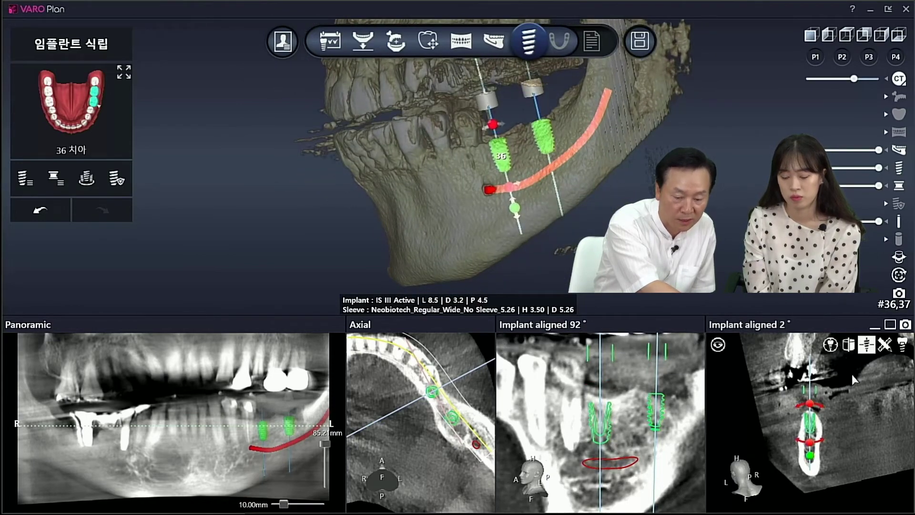
Step: Enlarge the Implant aligned 2° view and try a length of 10.00 mm for the tooth 36 implant
left_click(890, 325)
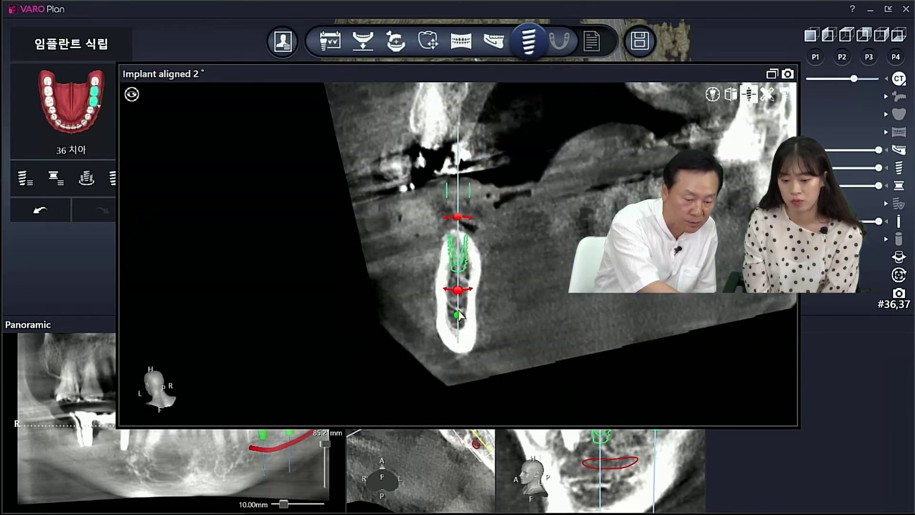
right_click_drag(562, 306, 569, 323)
mouse_move(458, 296)
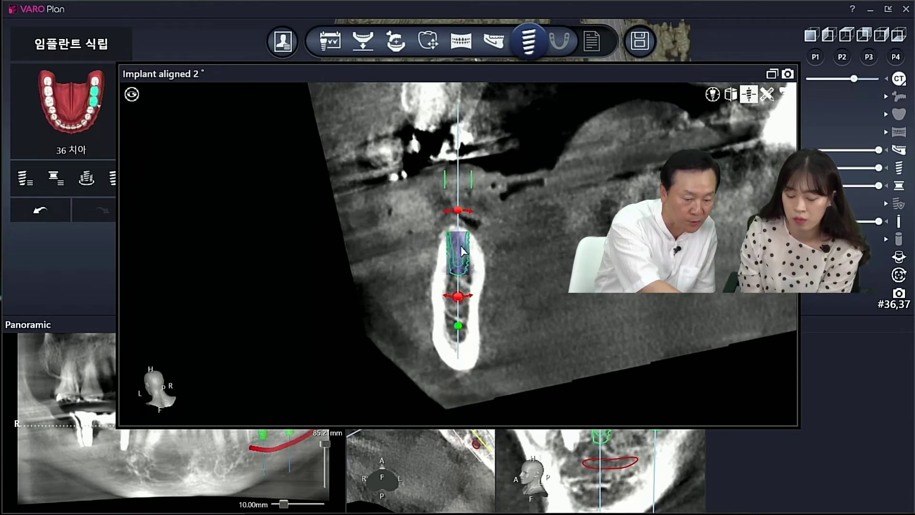
mouse_move(458, 327)
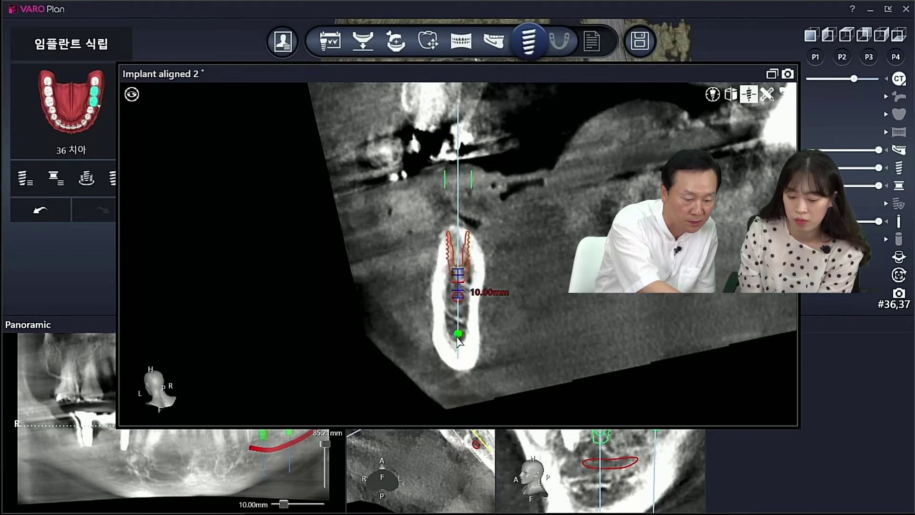
left_click(605, 332)
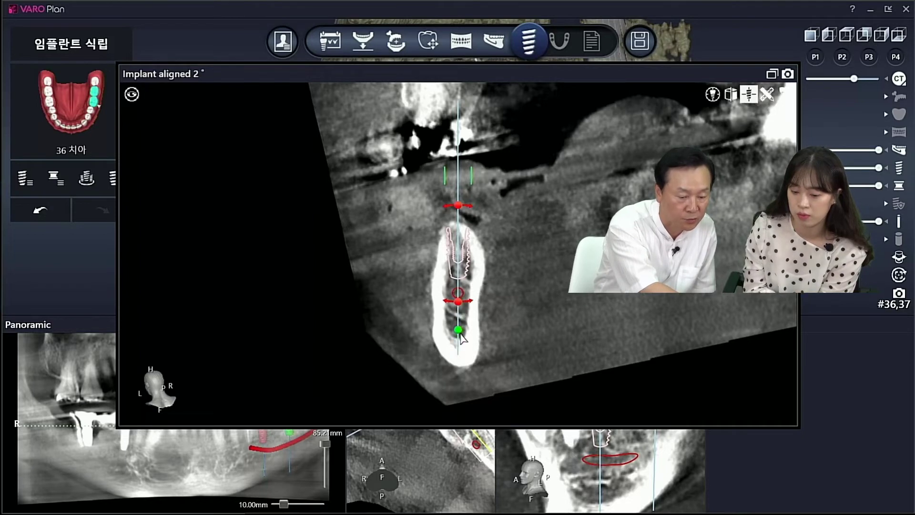
Step: Set the tooth 36 implant's length back to 8.50 mm, check it above the nerve canal and close the enlarged view
left_click_drag(458, 330, 458, 323)
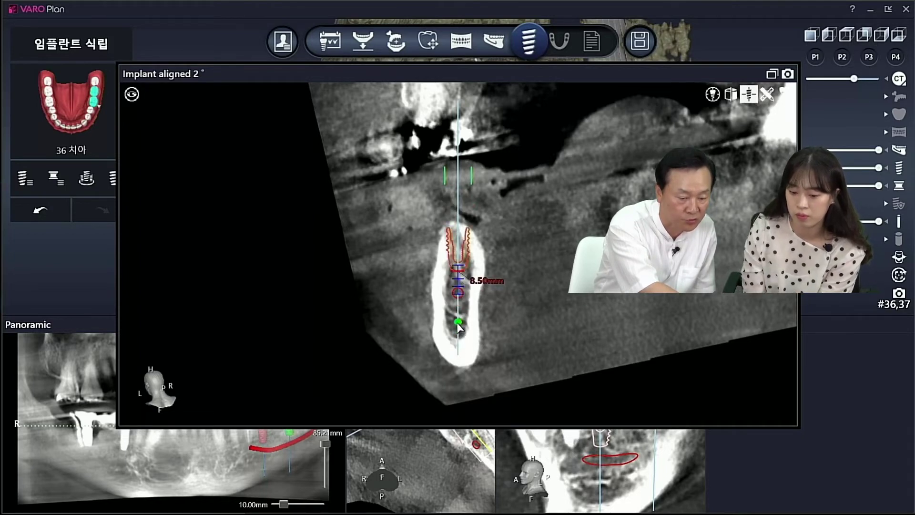
right_click_drag(628, 230, 611, 297)
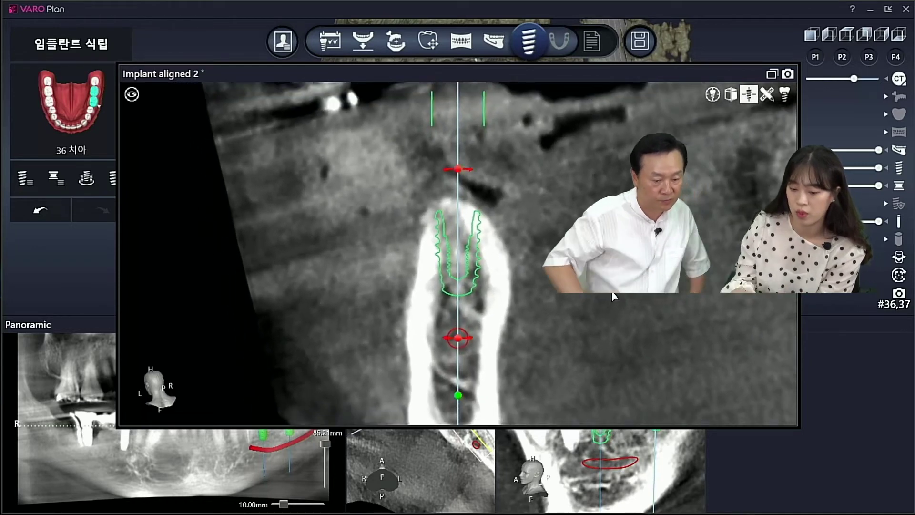
left_click(778, 73)
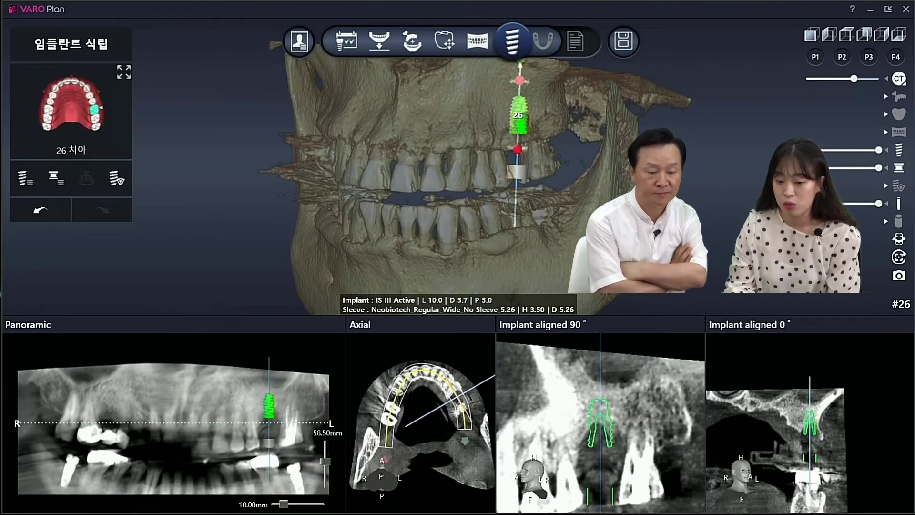
Step: Examine the tooth 26 implant among the neighbouring teeth in 3D and in the enlarged Implant aligned 90° view
right_click_drag(491, 262, 441, 263)
scroll(441, 263, "up", 1)
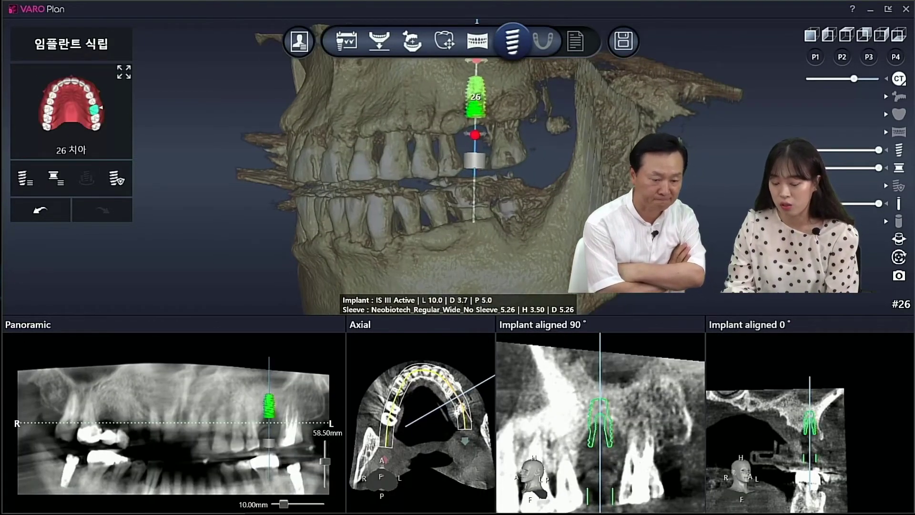
left_click(679, 325)
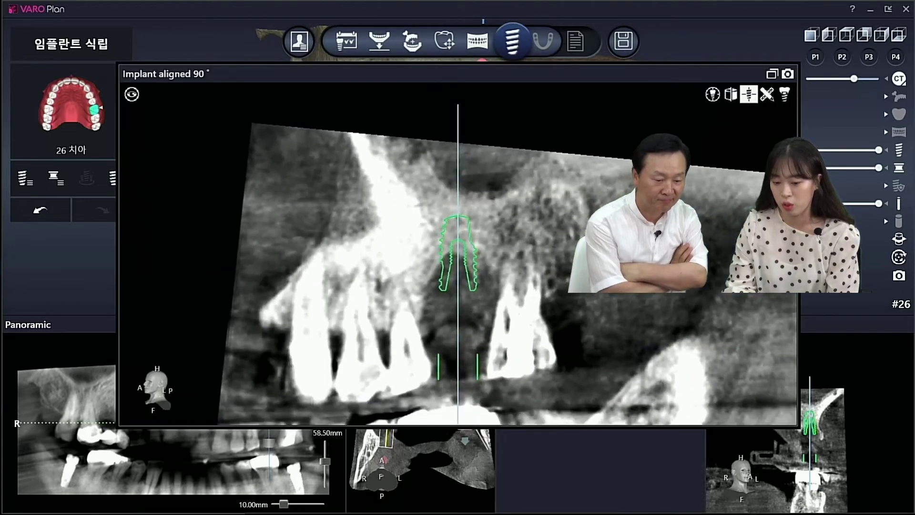
left_click(772, 75)
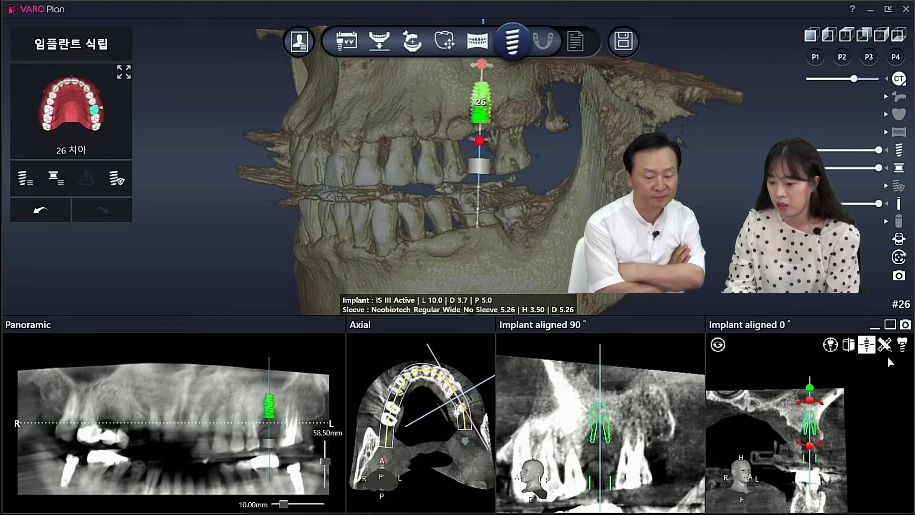
Step: Enlarge the Implant aligned 0° view, turn its slice to 3°, move the tooth 26 implant slightly higher into the bone, and close the enlarged view
left_click(890, 324)
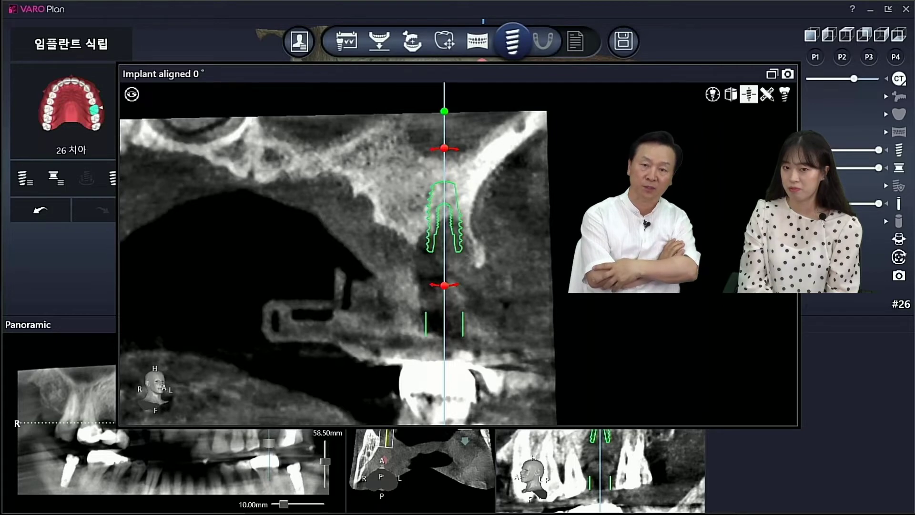
scroll(703, 331, "up", 5)
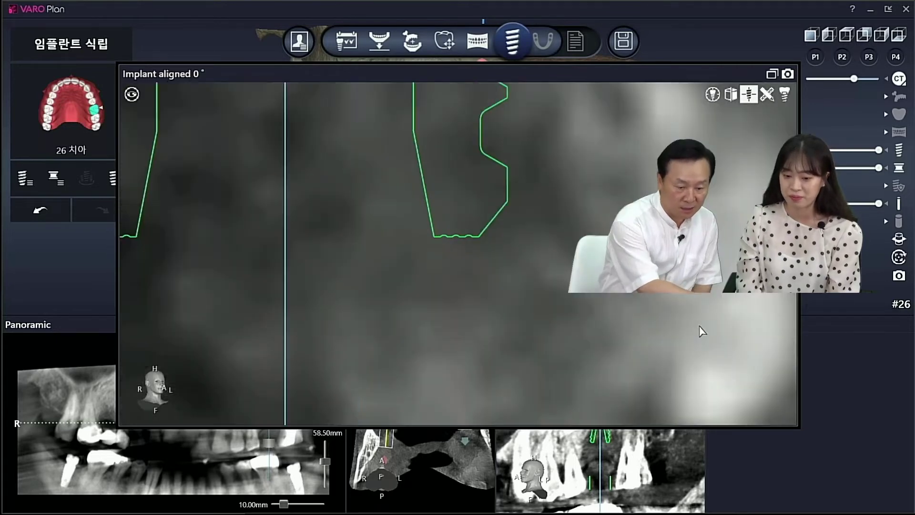
scroll(457, 254, "down", 1)
scroll(458, 253, "up", 7)
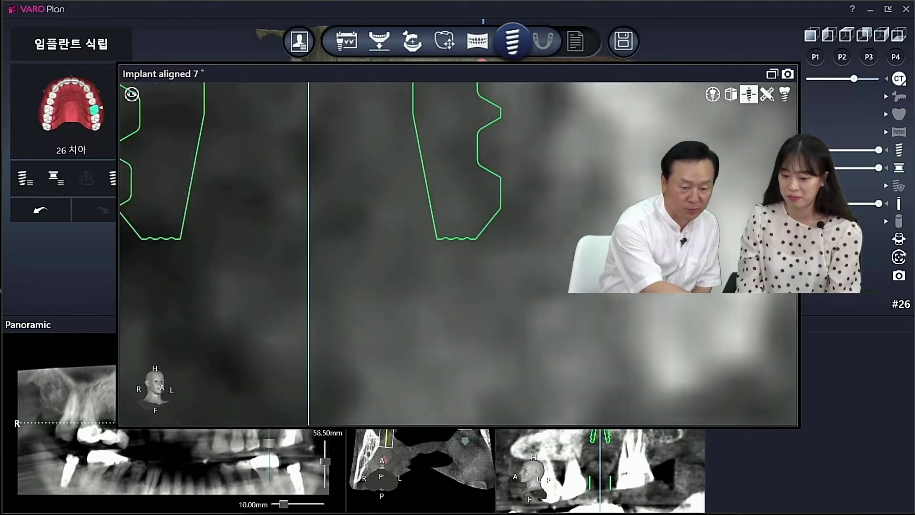
scroll(458, 254, "down", 4)
scroll(457, 254, "down", 10)
scroll(457, 253, "up", 1)
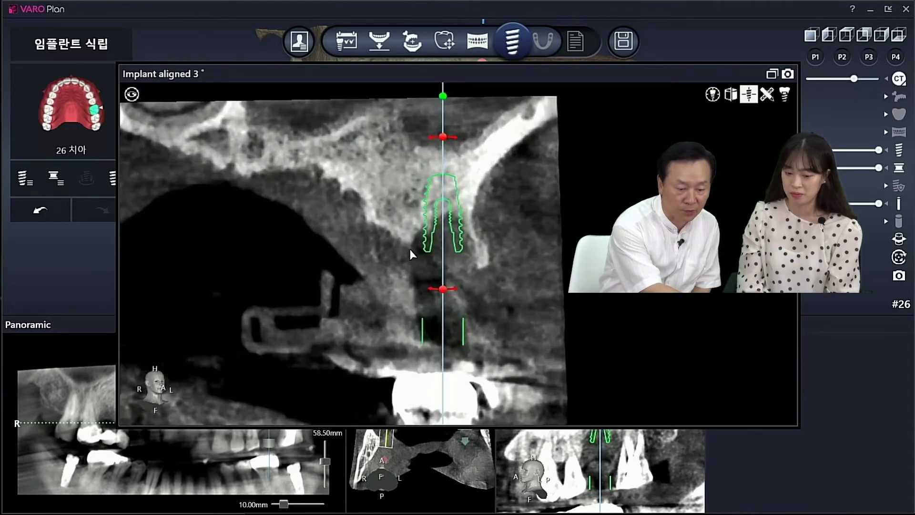
left_click_drag(446, 241, 446, 236)
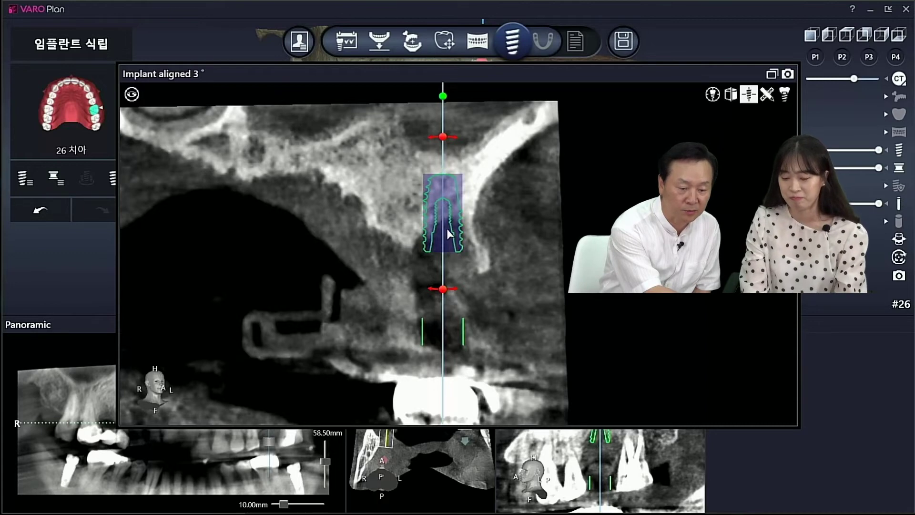
left_click_drag(447, 227, 451, 250)
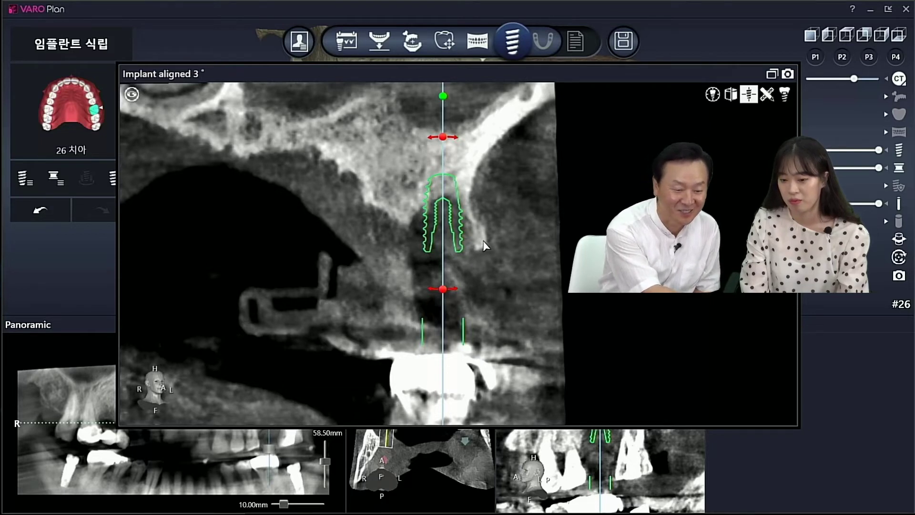
left_click_drag(445, 227, 443, 204)
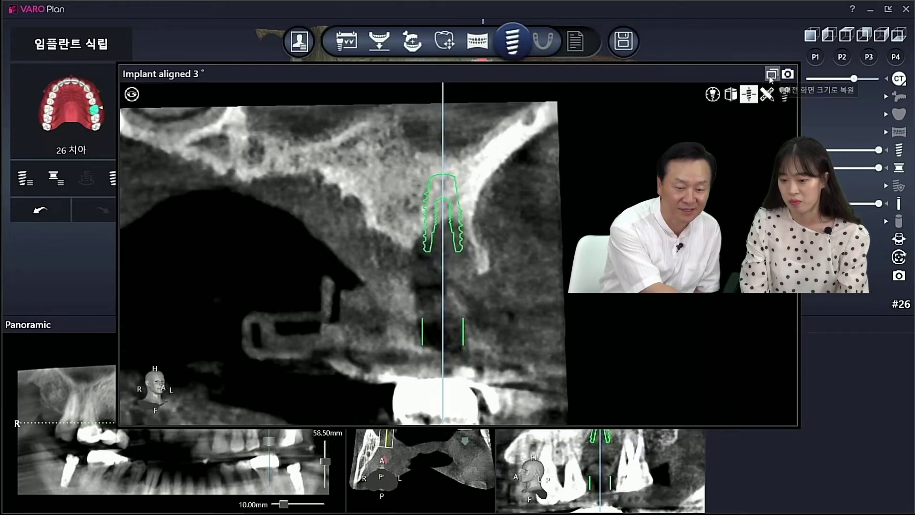
left_click(771, 75)
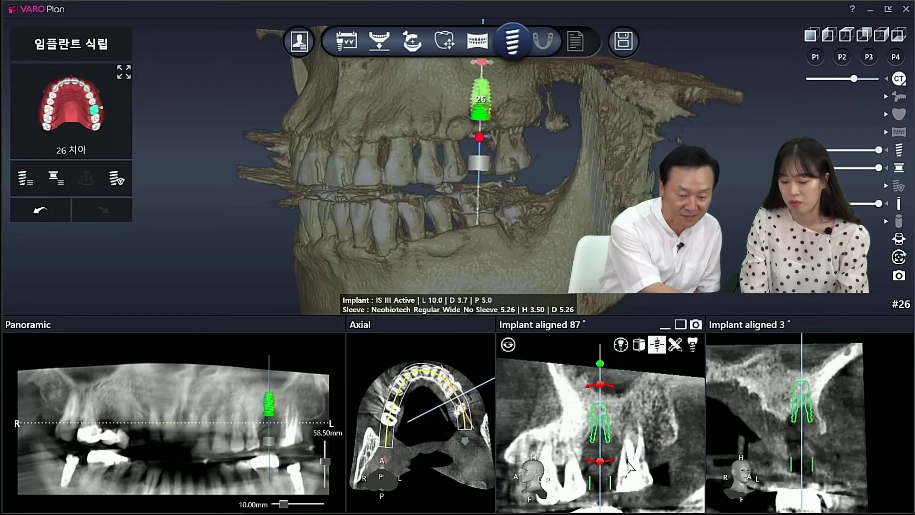
Step: Lower the tooth 26 implant between the neighbouring roots in the enlarged Implant aligned 87° view, and close the enlarged view
left_click(680, 324)
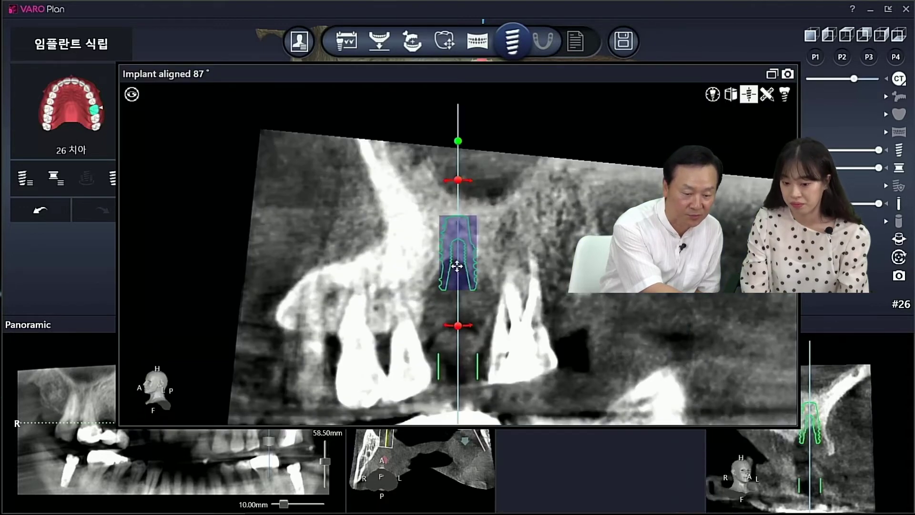
left_click_drag(458, 267, 458, 286)
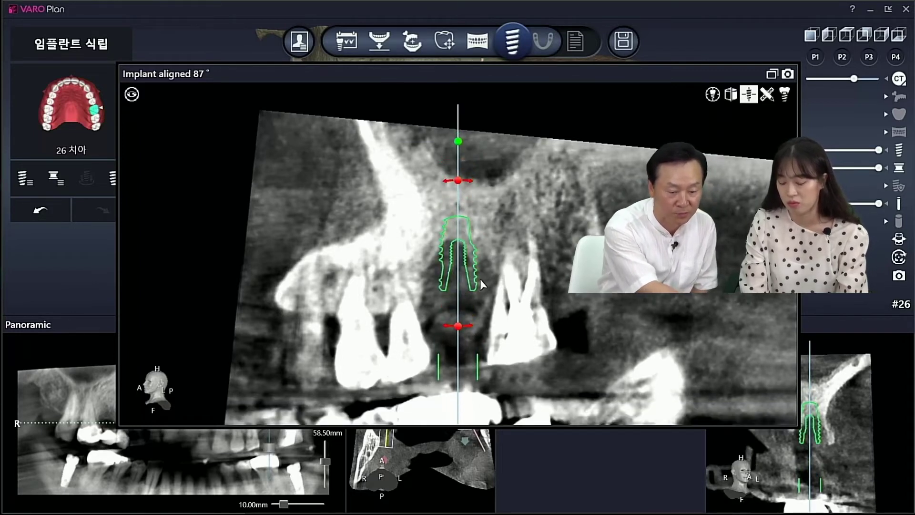
left_click(772, 74)
Step: Examine the axial slices around the tooth 26 site in the enlarged Axial view and restore its size
mouse_move(471, 350)
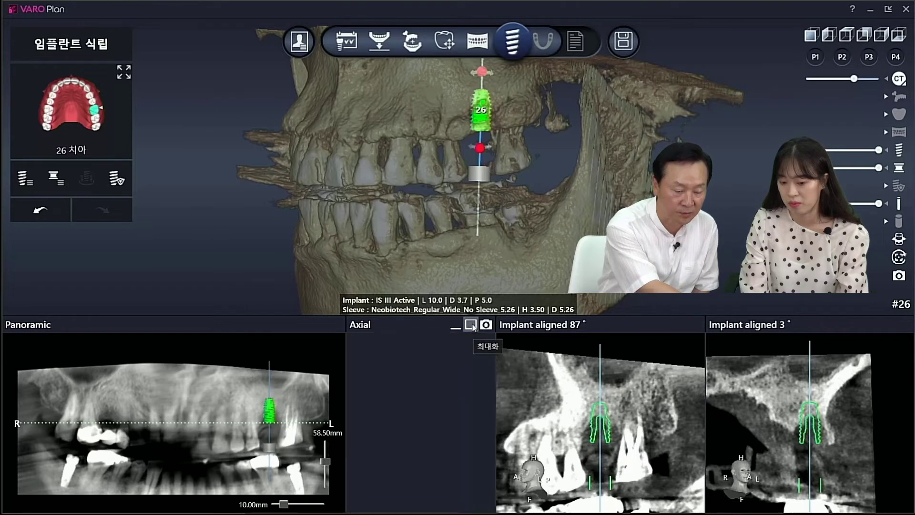
left_click(471, 326)
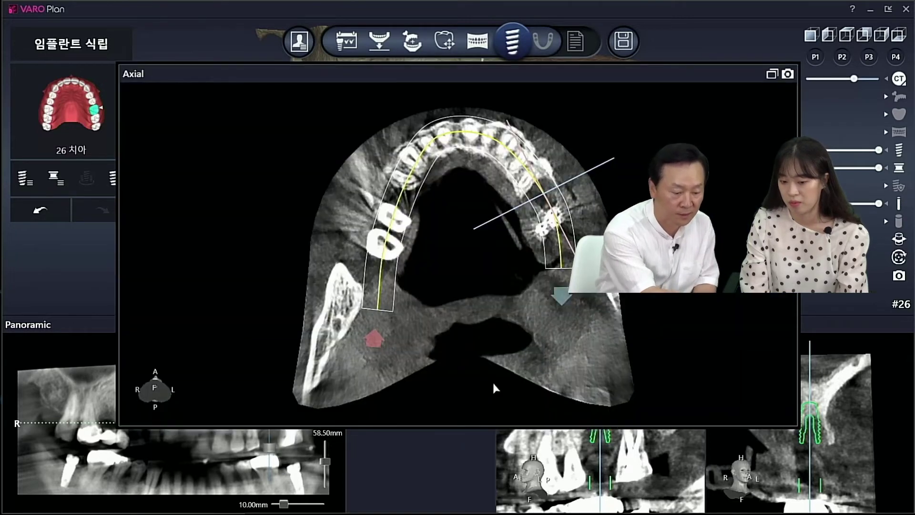
scroll(722, 326, "down", 8)
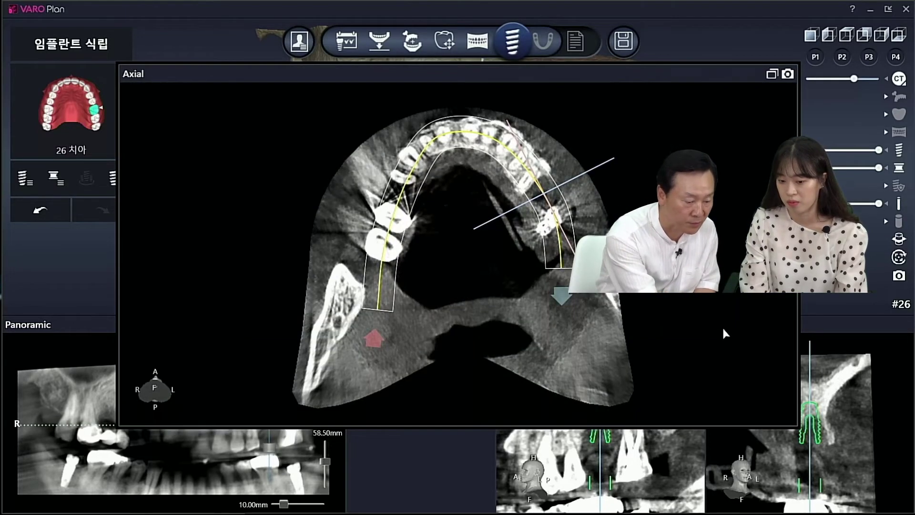
left_click(772, 73)
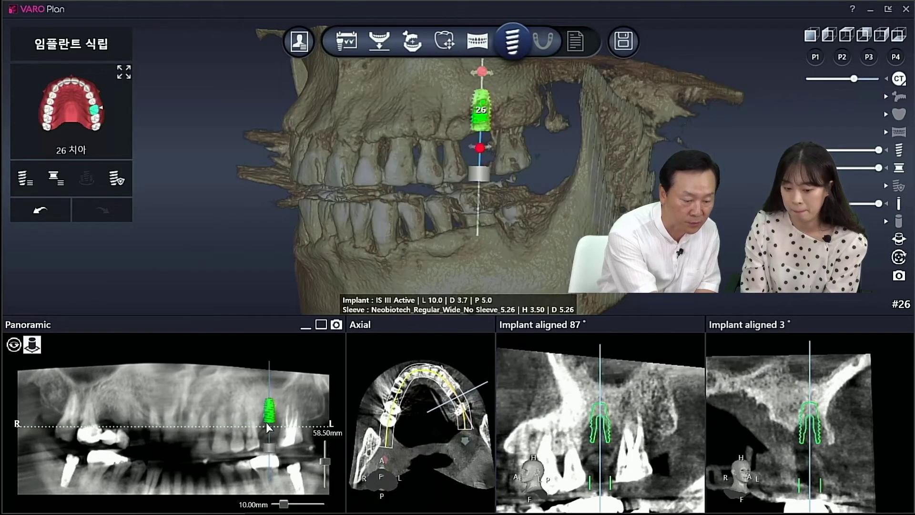
Step: Rotate the aligned slices through the tooth 26 implant to 84° and 6°, and bring the axial slice to the implant's level
mouse_move(579, 461)
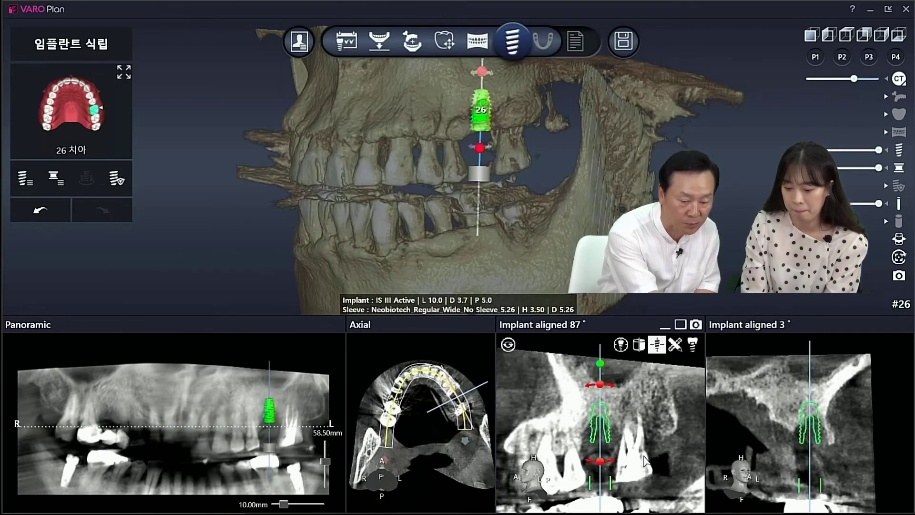
scroll(645, 460, "down", 1)
scroll(644, 460, "down", 5)
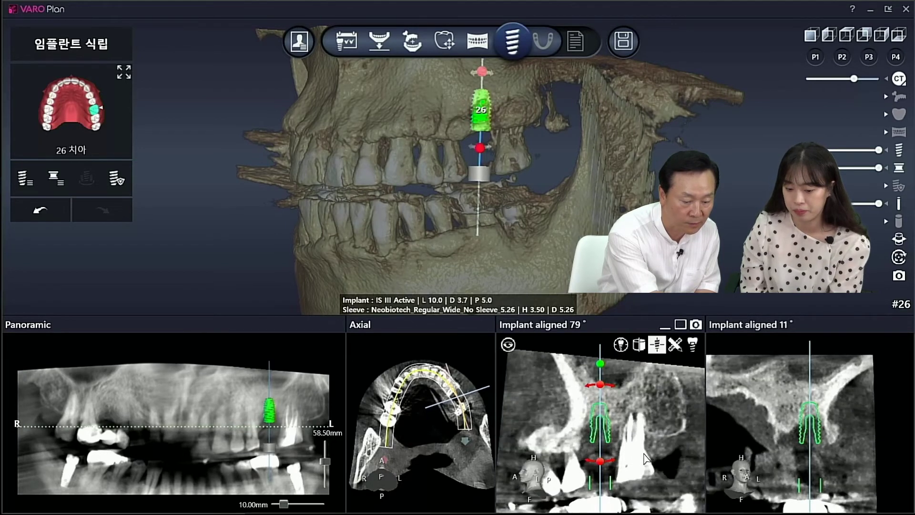
scroll(656, 452, "up", 5)
scroll(431, 411, "up", 5)
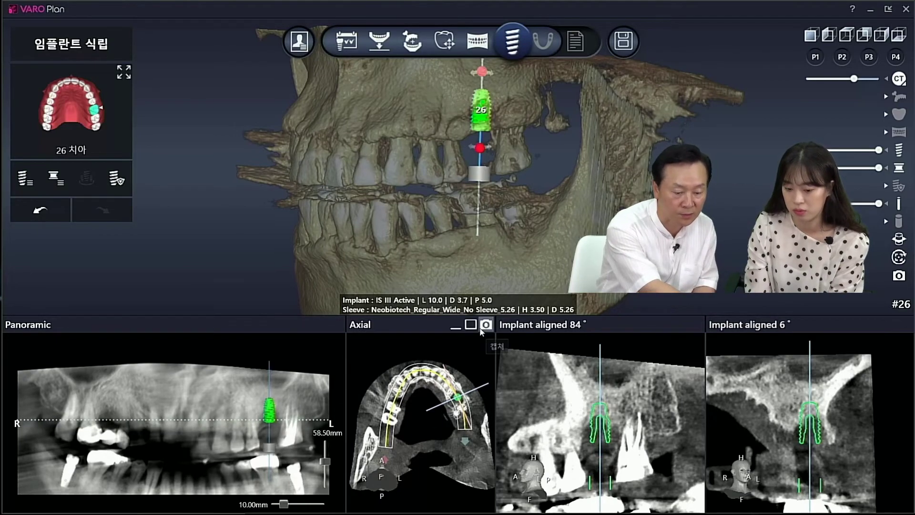
Step: Examine the tooth 26 implant's position between the adjacent roots across axial slices in the enlarged Axial view, and close the enlarged view
left_click(471, 323)
scroll(568, 296, "down", 1)
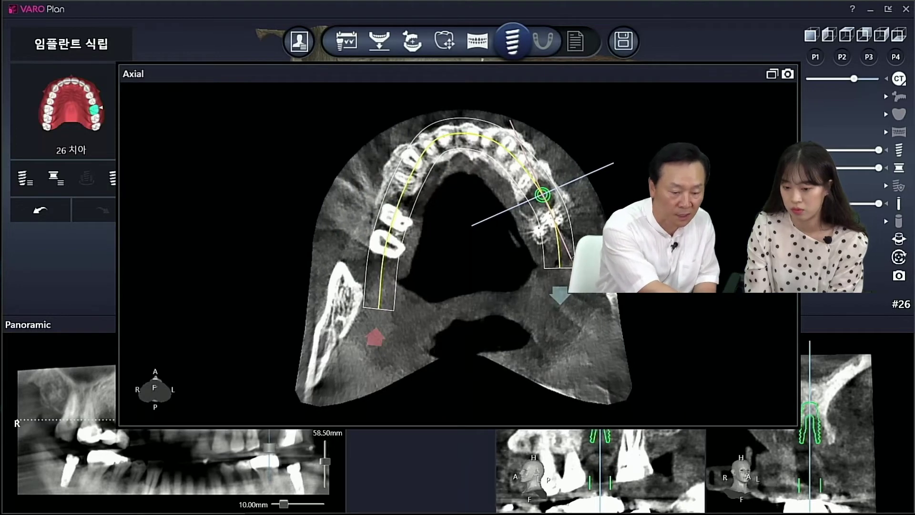
scroll(552, 272, "up", 4)
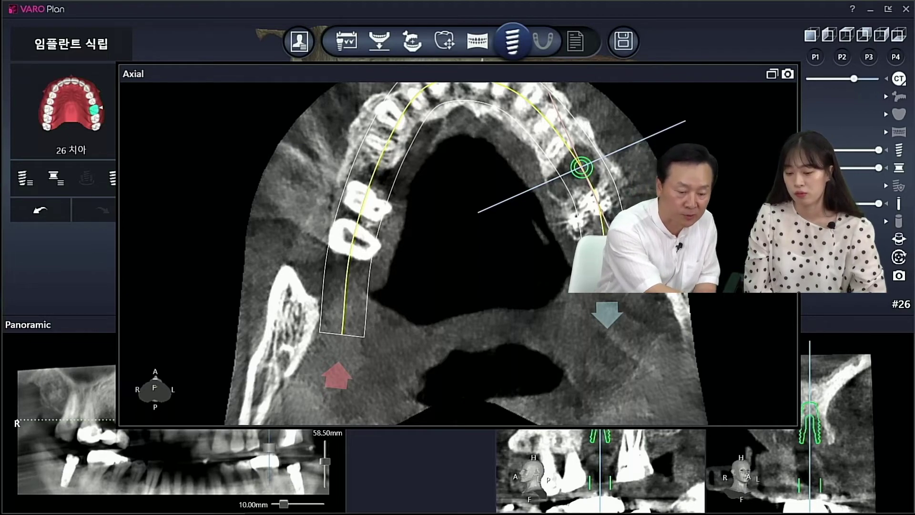
scroll(458, 252, "up", 6)
scroll(458, 253, "up", 10)
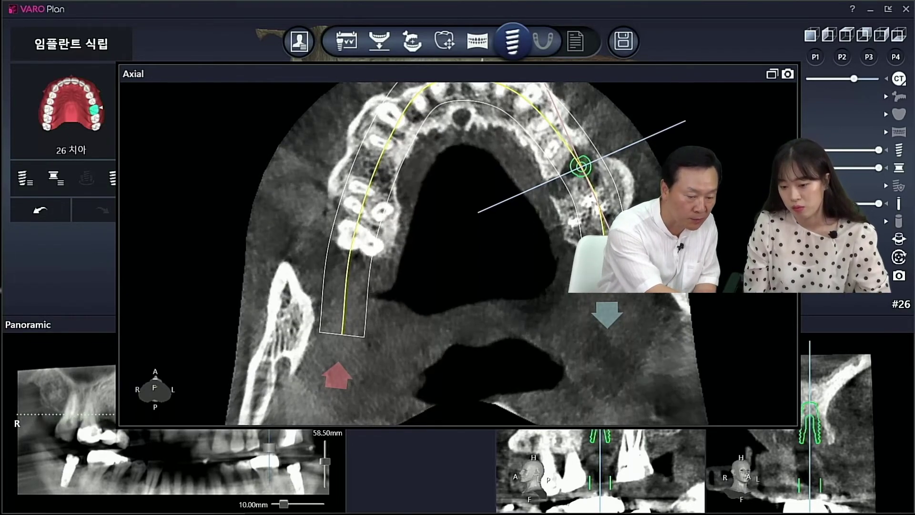
scroll(537, 191, "down", 8)
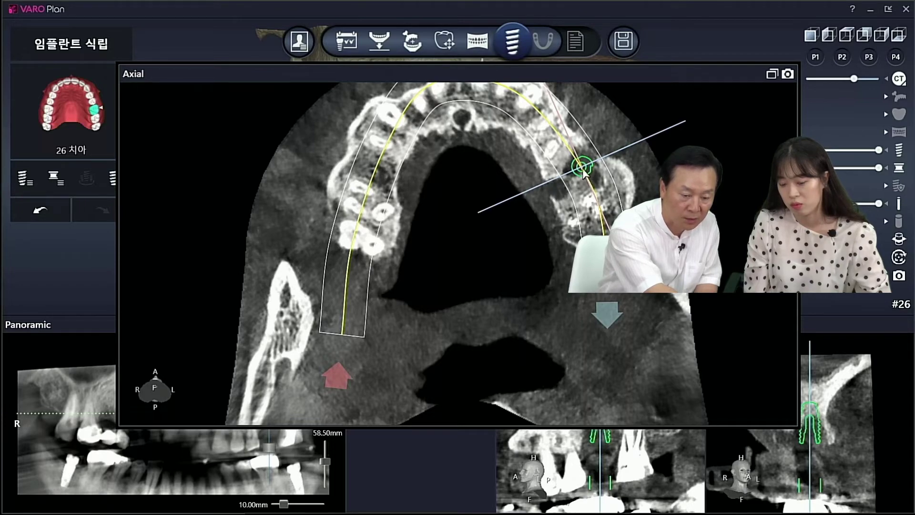
scroll(640, 186, "down", 5)
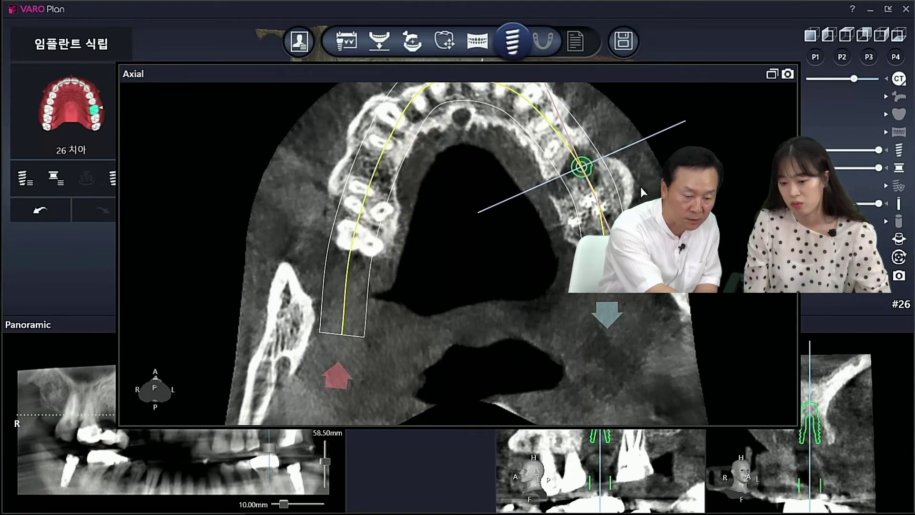
scroll(642, 186, "down", 3)
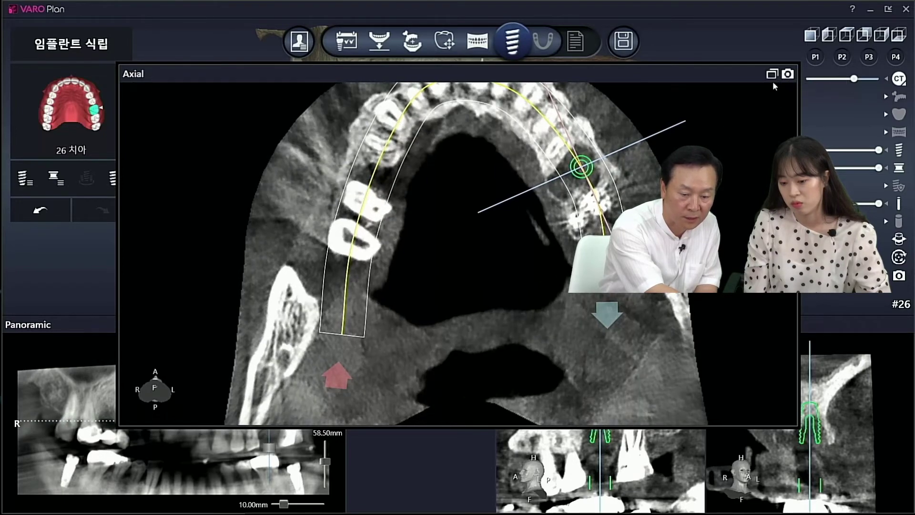
left_click(772, 74)
Step: Move the tooth 26 implant slightly downward in the enlarged Implant aligned 6° view and close the enlarged view
mouse_move(599, 448)
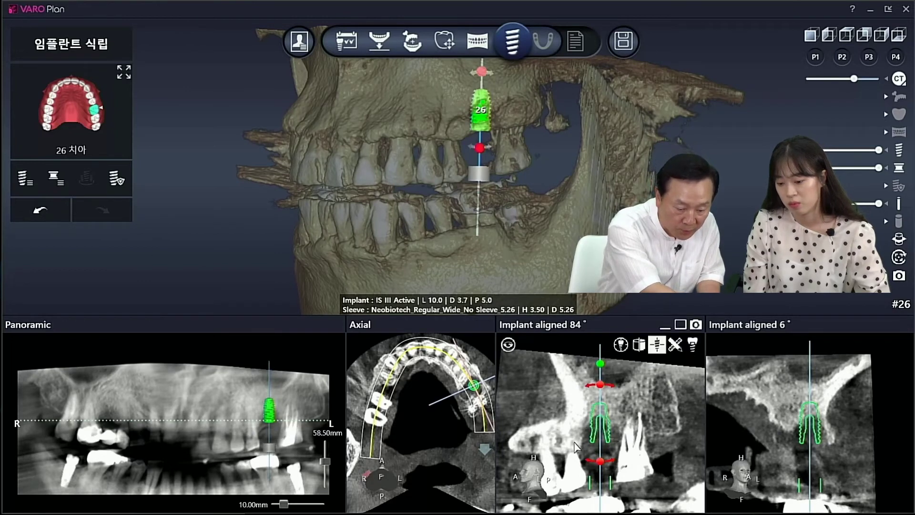
mouse_move(785, 434)
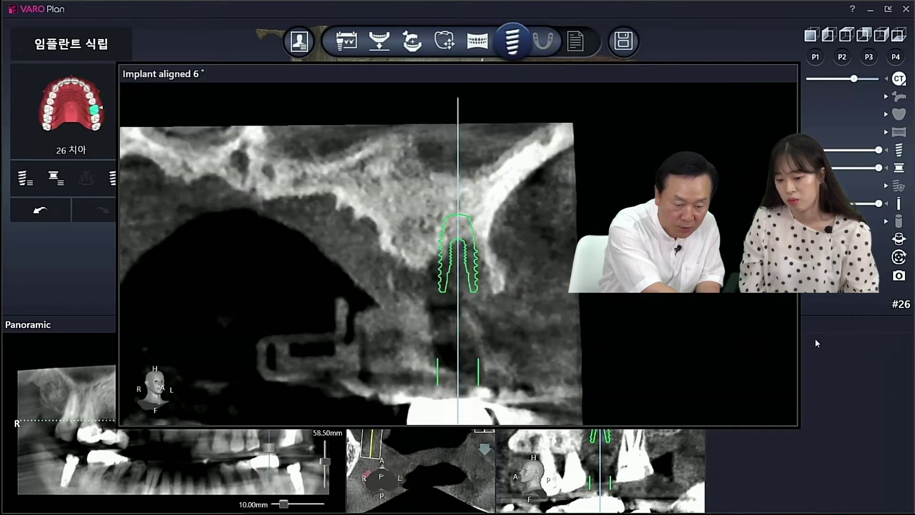
left_click(890, 325)
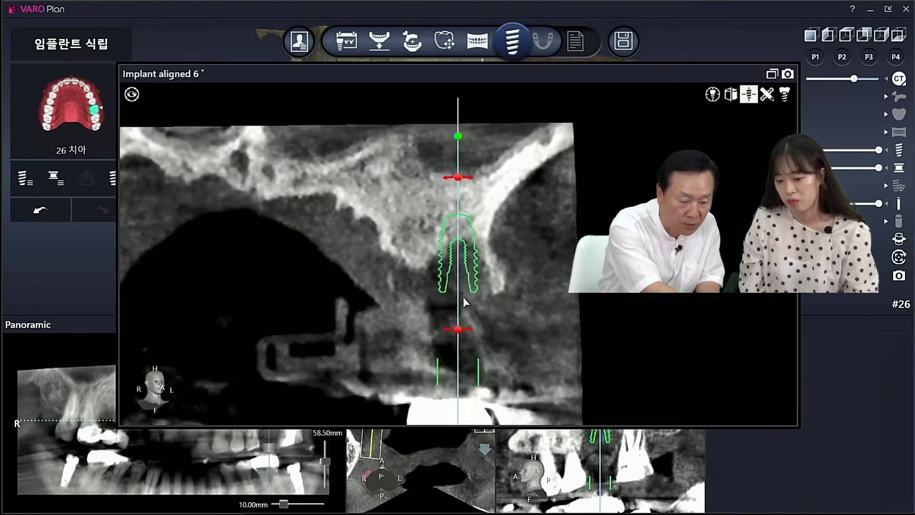
left_click_drag(451, 271, 453, 275)
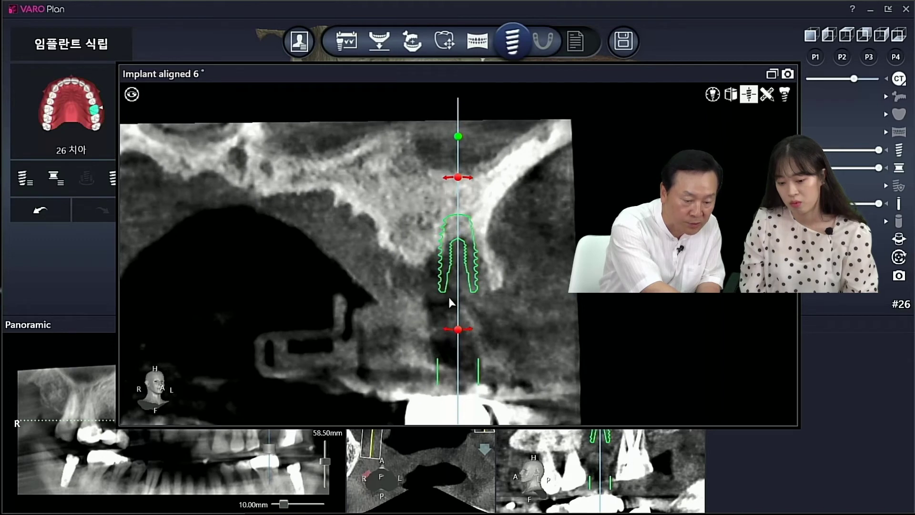
left_click(772, 74)
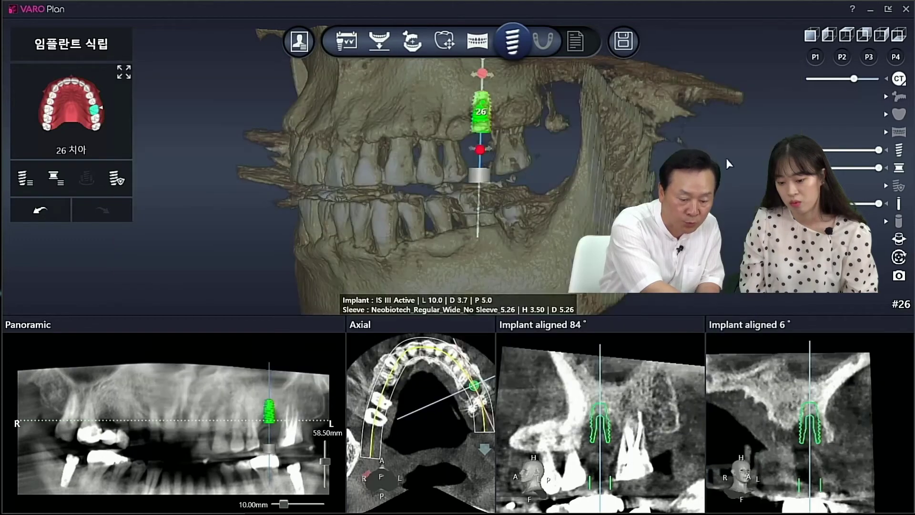
Step: Check the tooth 26 implant across slices in the enlarged Axial view, then move the implant upward in the enlarged Implant aligned 6° view
mouse_move(783, 496)
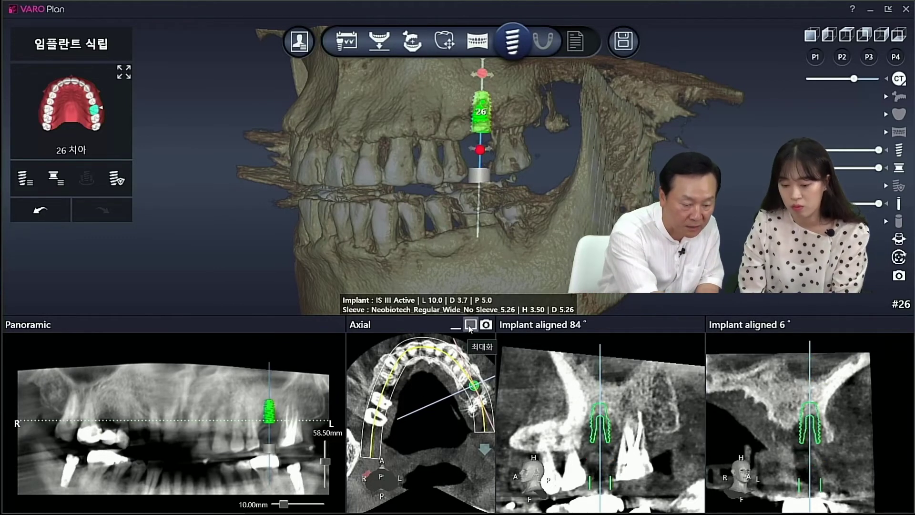
left_click(470, 325)
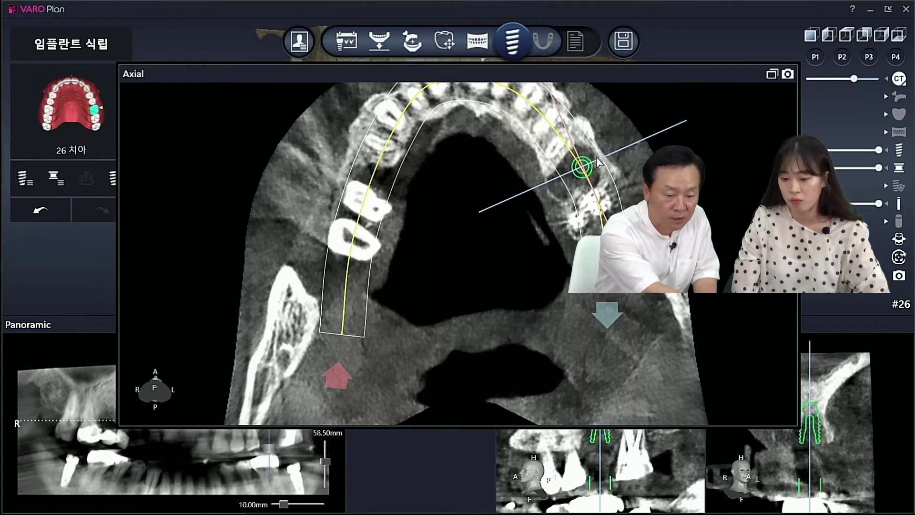
scroll(633, 203, "down", 5)
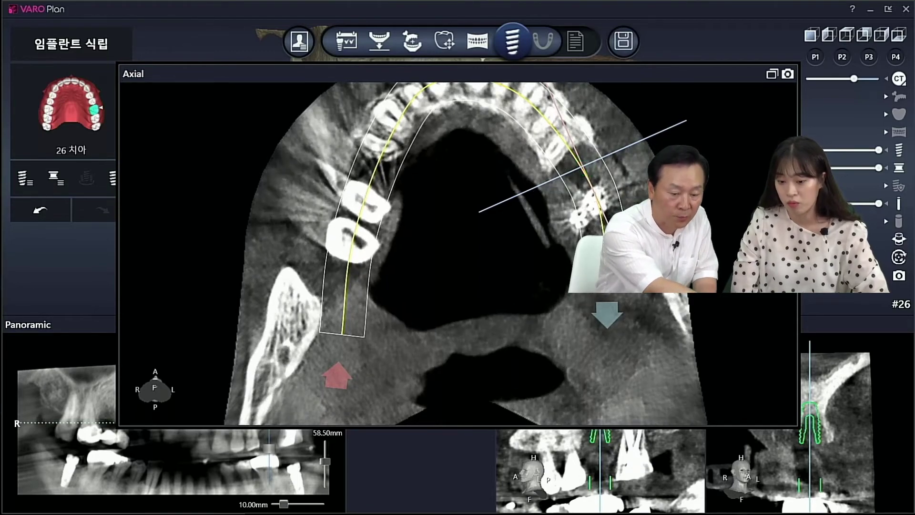
scroll(632, 204, "up", 5)
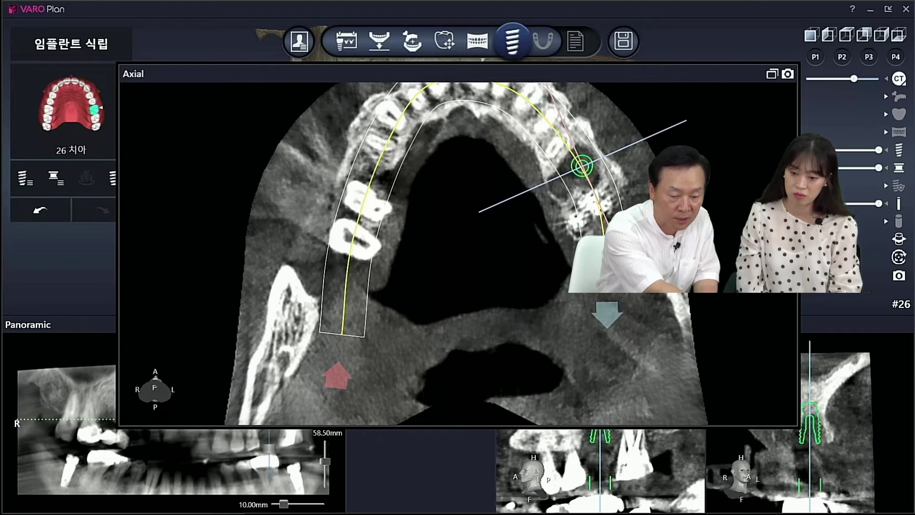
left_click(772, 74)
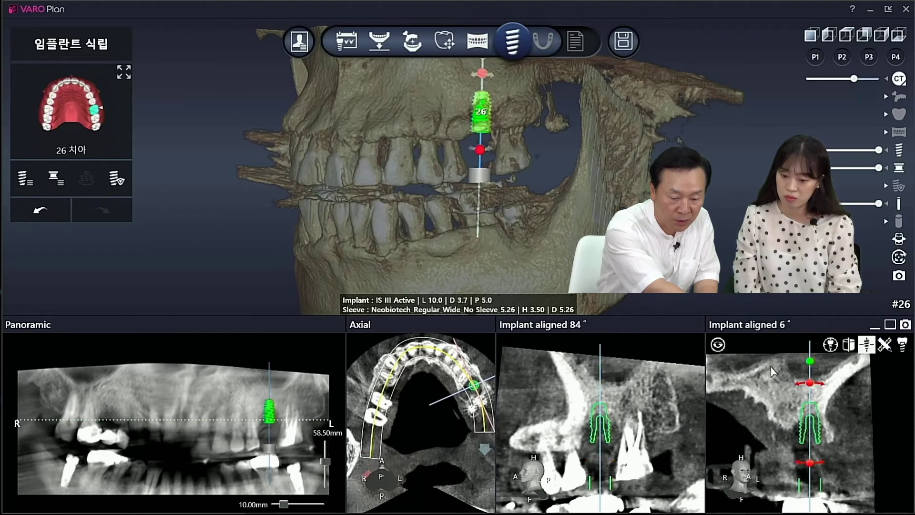
left_click(888, 325)
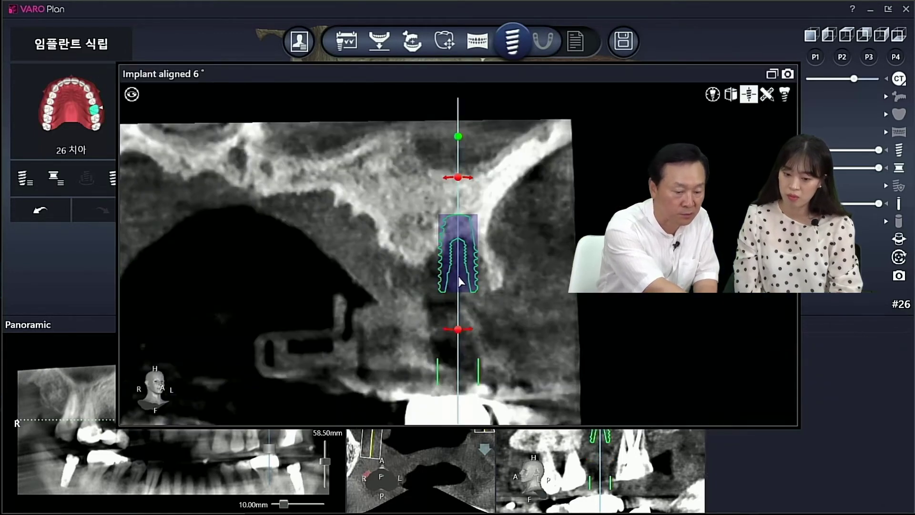
left_click_drag(459, 273, 458, 243)
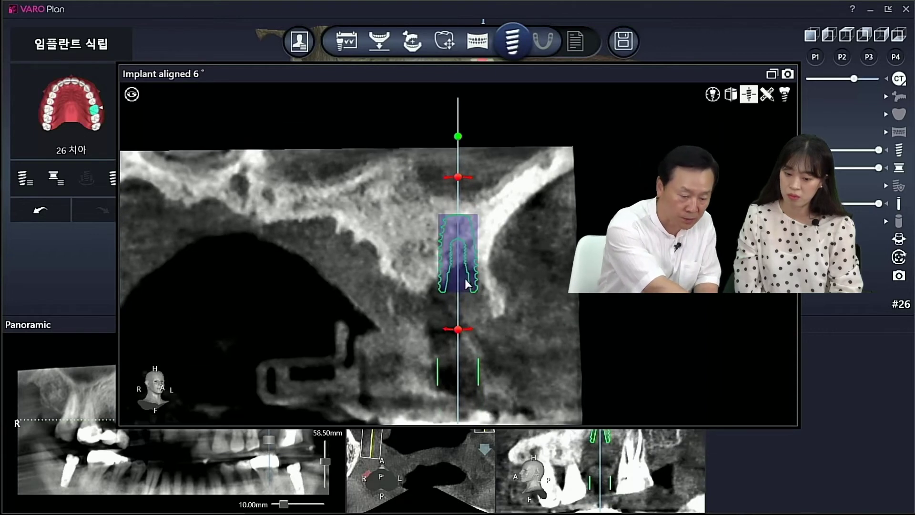
Step: Move the tooth 26 implant downward and adjust its tilt in the enlarged Implant aligned 6° view, and close the enlarged view
left_click_drag(461, 277, 466, 300)
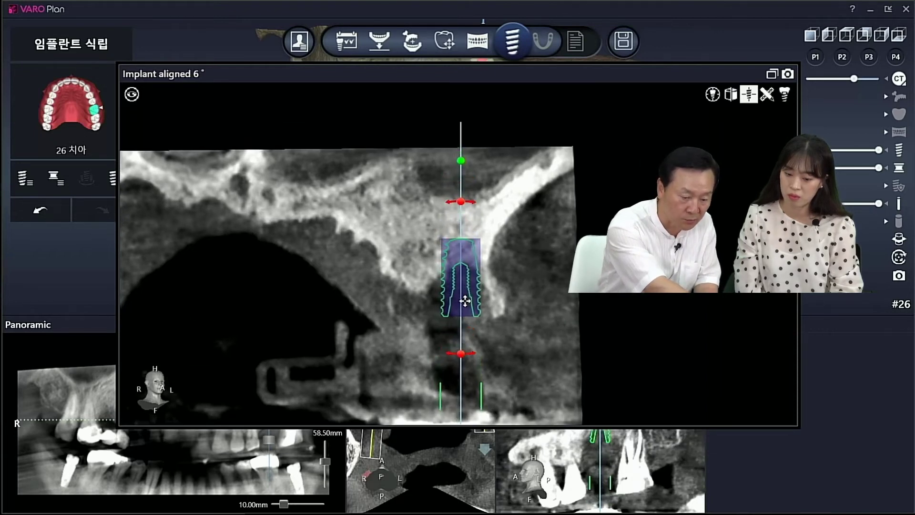
scroll(538, 324, "down", 4)
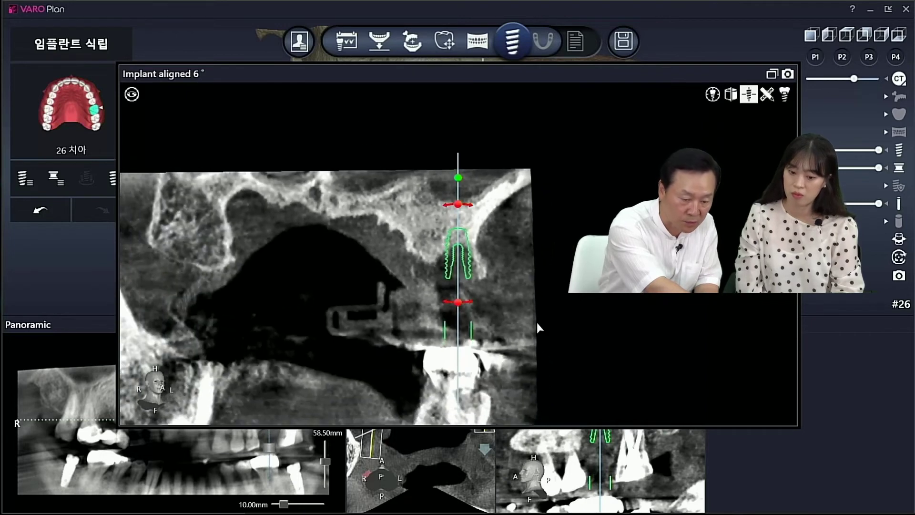
mouse_move(458, 204)
left_mouse_down()
mouse_move(468, 210)
mouse_move(429, 211)
mouse_move(454, 206)
mouse_move(458, 215)
left_mouse_up()
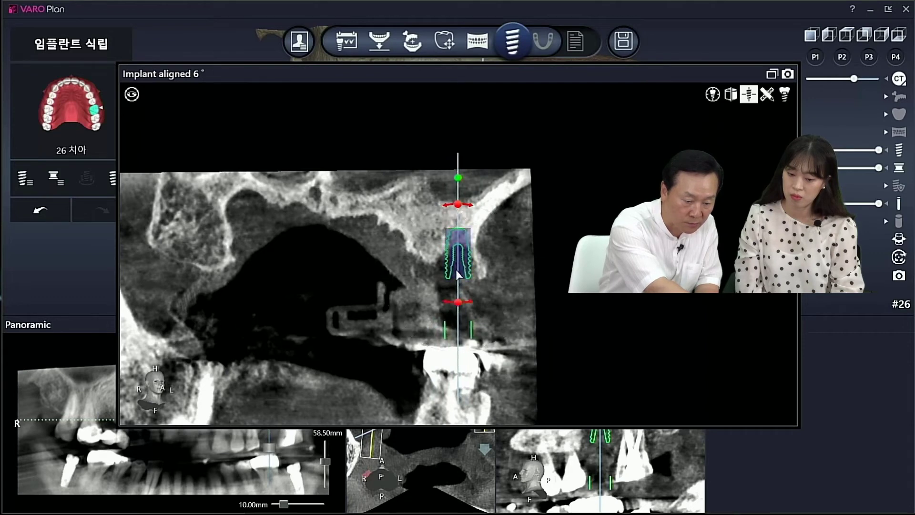
mouse_move(460, 261)
left_mouse_down()
mouse_move(474, 258)
mouse_move(445, 259)
left_mouse_up()
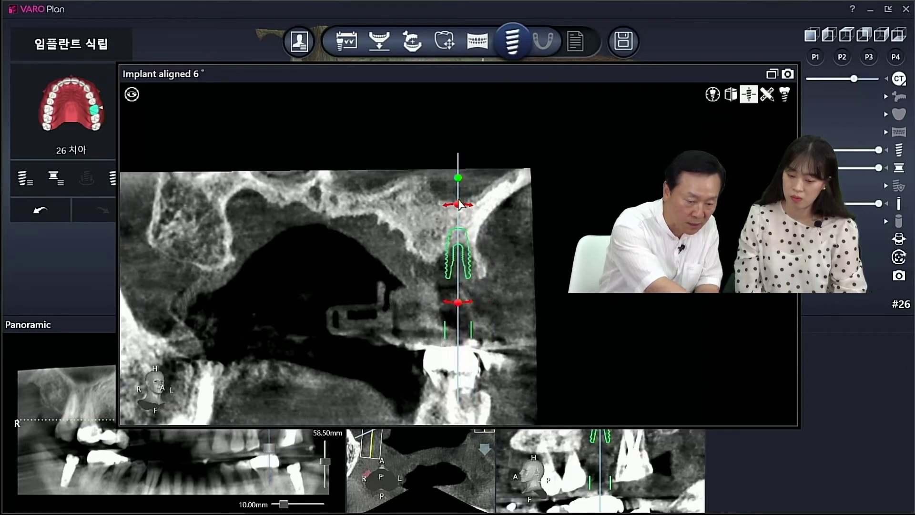
left_click_drag(459, 208, 454, 204)
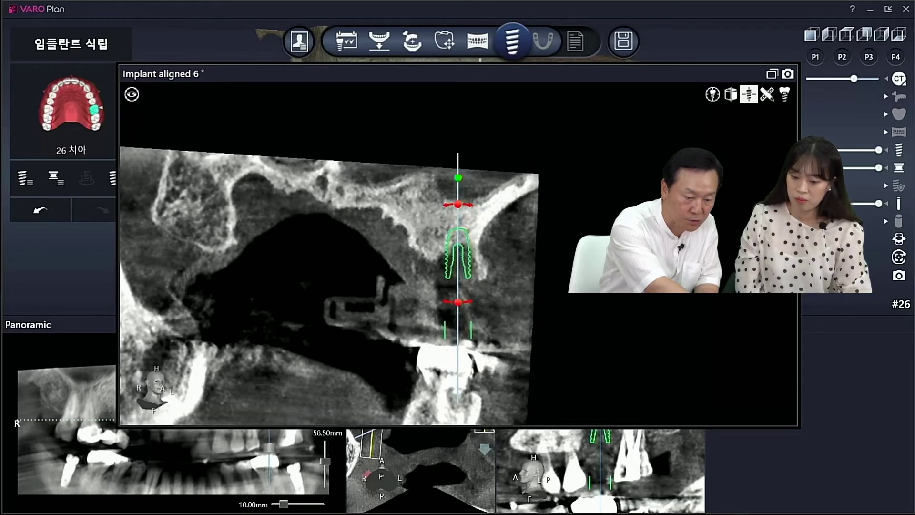
left_click(749, 93)
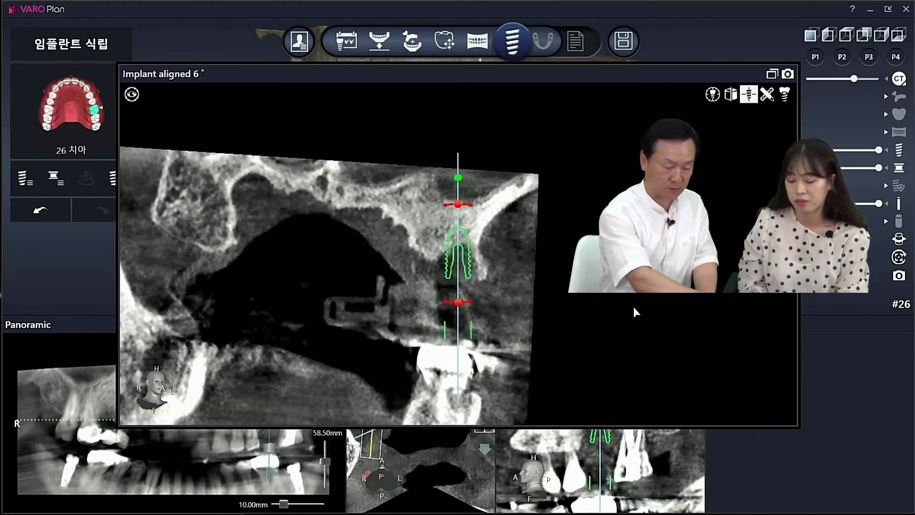
left_click(772, 74)
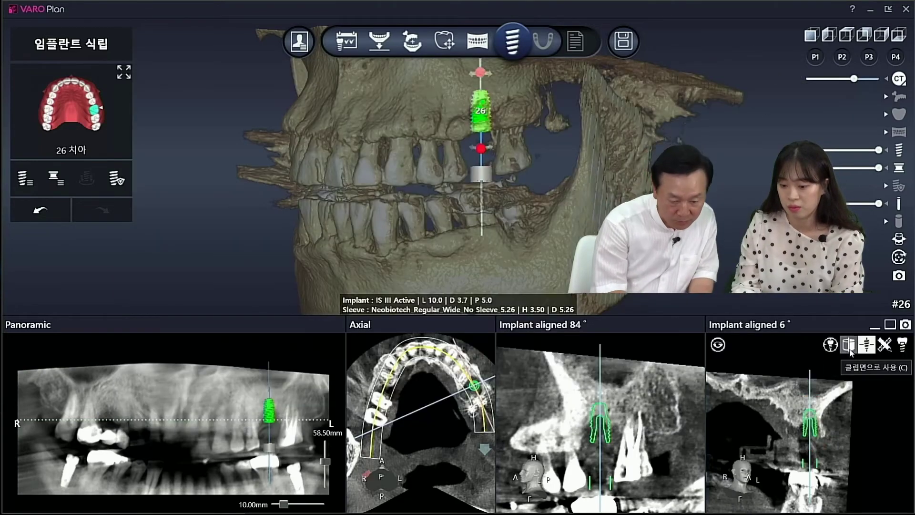
Step: Clip the 3D skull along the Implant aligned 6° plane to expose the tooth 26 implant, and increase the CT model's opacity
left_click(848, 345)
middle_click_drag(567, 234, 471, 242)
scroll(461, 233, "up", 4)
middle_click_drag(427, 210, 651, 254)
middle_click_drag(761, 97, 741, 93)
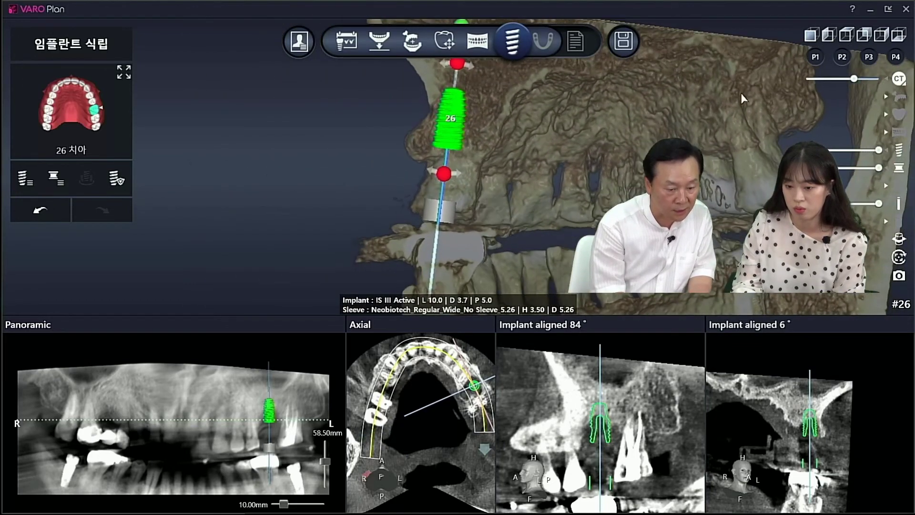
left_click_drag(854, 79, 869, 78)
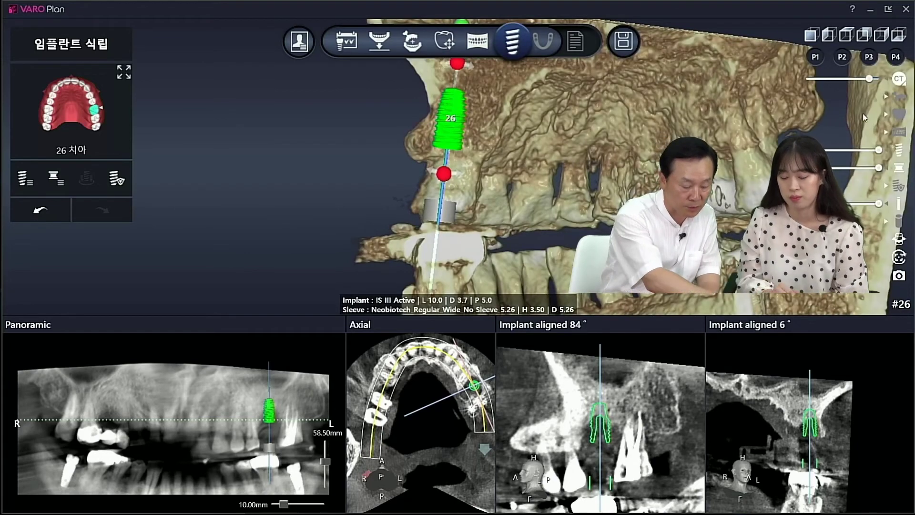
middle_click_drag(615, 224, 621, 185)
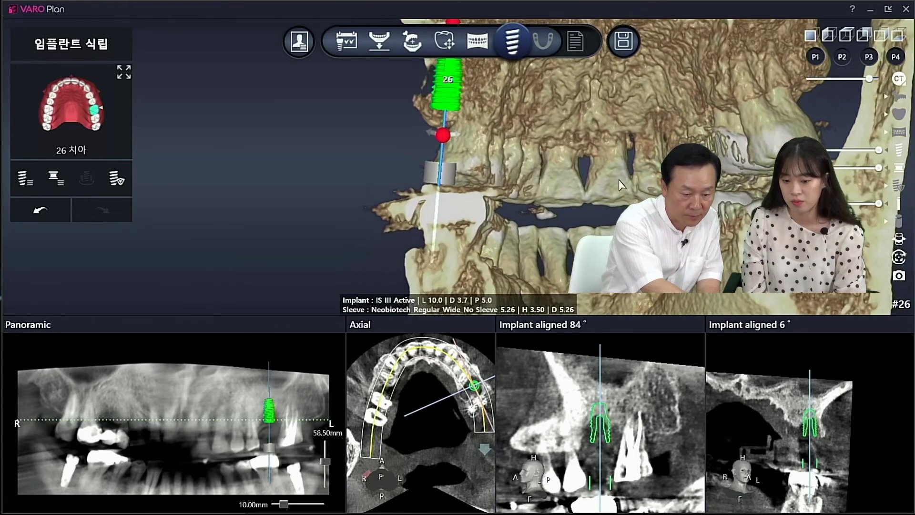
Step: Tilt the tooth 26 implant slightly in the clipped 3D view, and rotate its aligned slices to 80° and 10°
left_click_drag(444, 137, 447, 135)
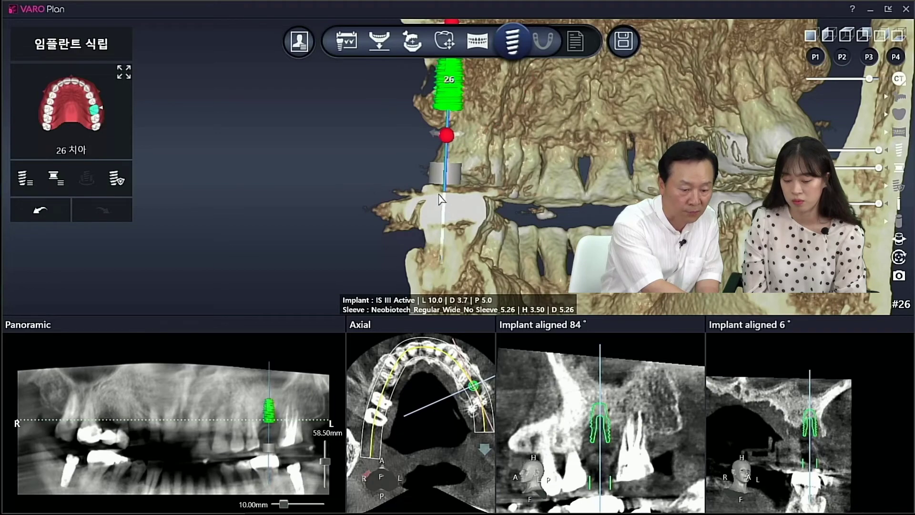
mouse_move(598, 178)
middle_mouse_down()
mouse_move(610, 181)
mouse_move(613, 173)
middle_mouse_up()
scroll(613, 172, "up", 3)
scroll(612, 173, "down", 5)
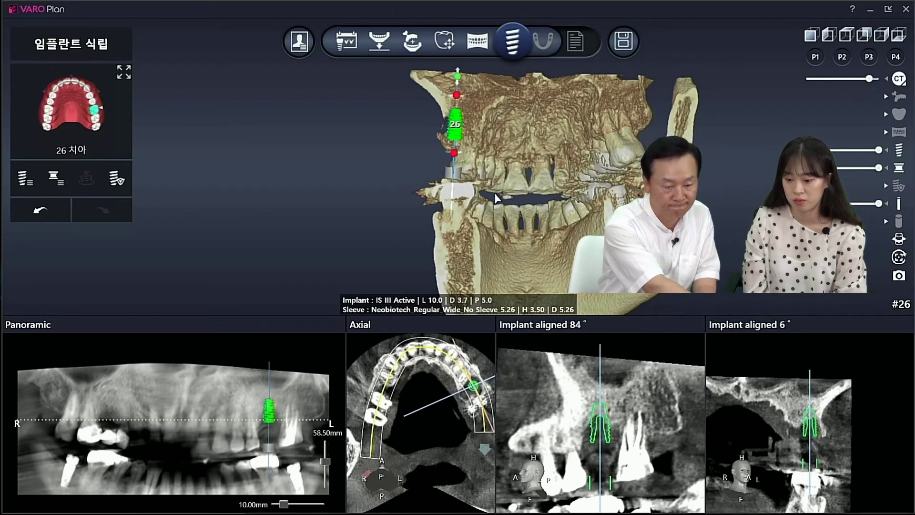
left_click_drag(496, 197, 574, 208)
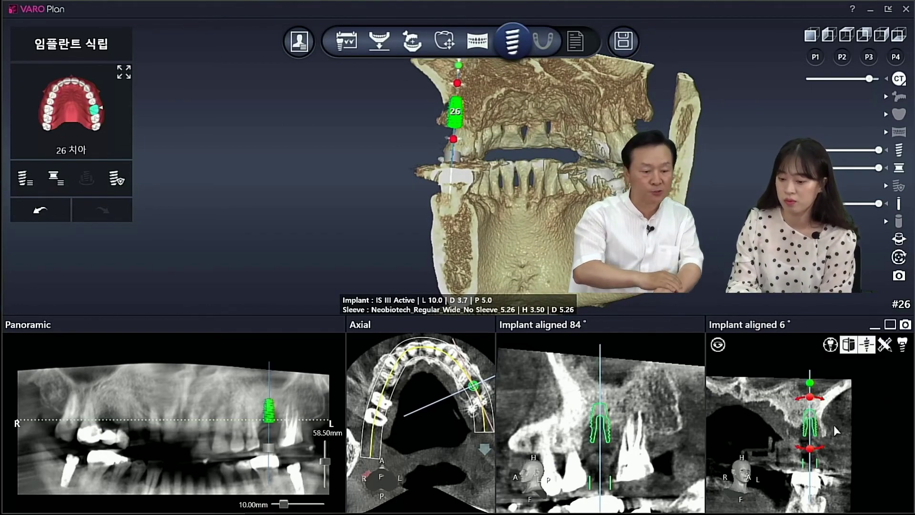
scroll(833, 425, "down", 2)
Step: Leave the #26 case without saving the surgical plan, and open the plan of case #16,17
left_click(310, 51)
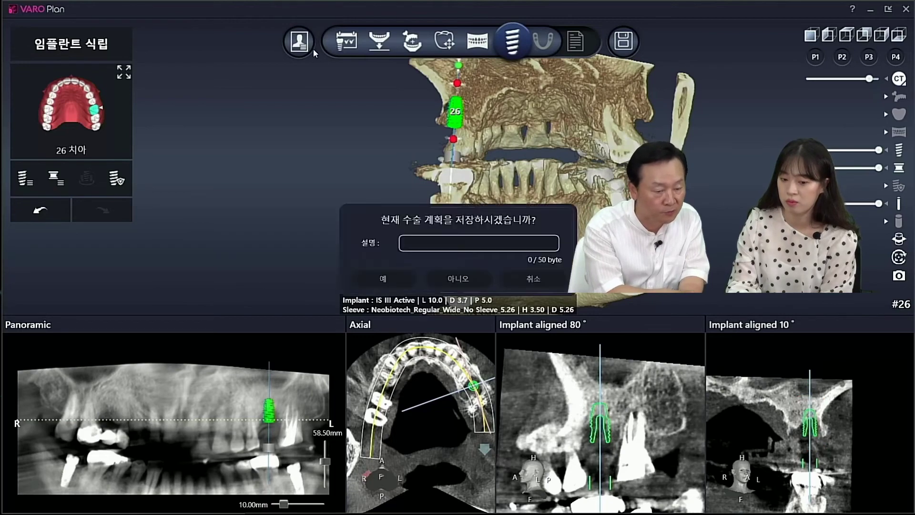
left_click(451, 272)
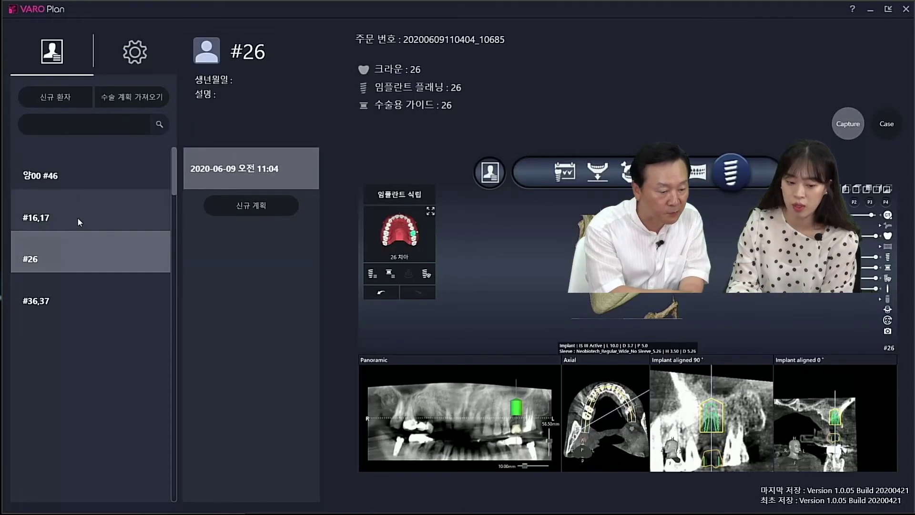
left_click(80, 222)
double_click(238, 173)
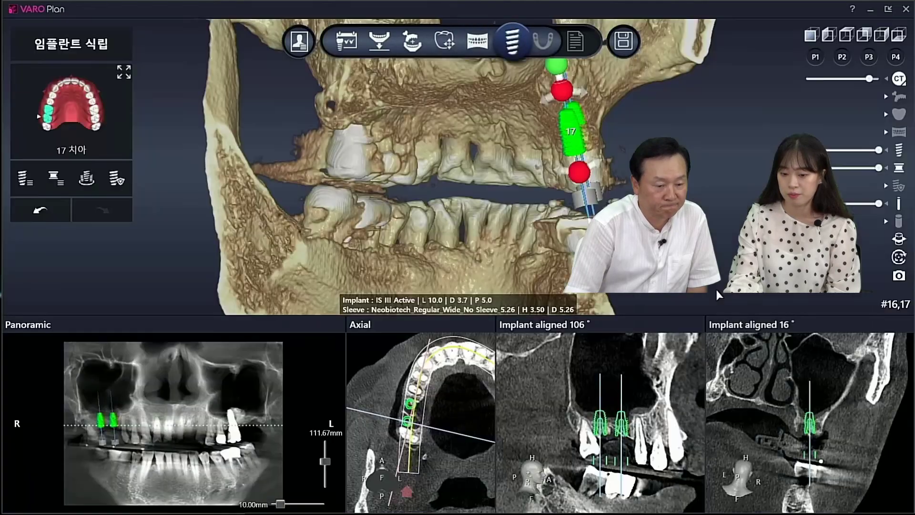
Step: Turn off the 3D model's clipping and orient the skull to show the implants at teeth 16 and 17 from the side
mouse_move(856, 352)
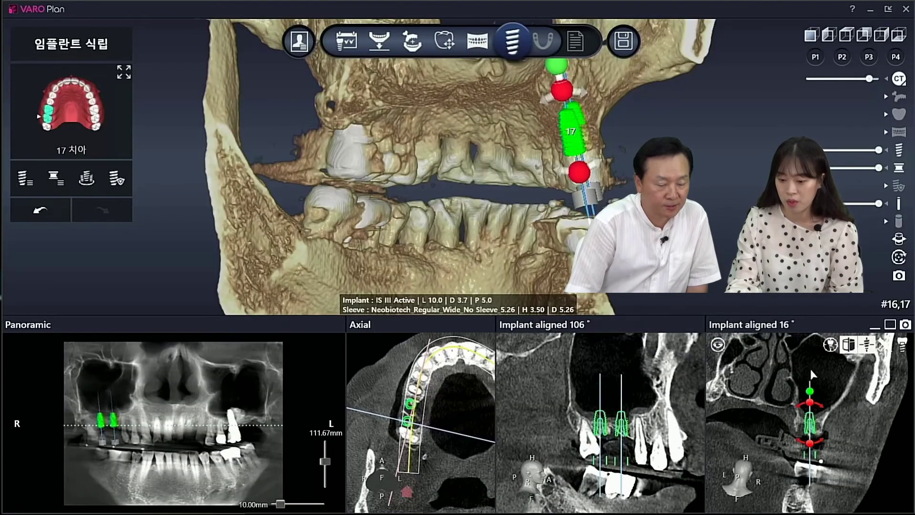
left_click(856, 351)
right_click_drag(615, 179, 419, 181)
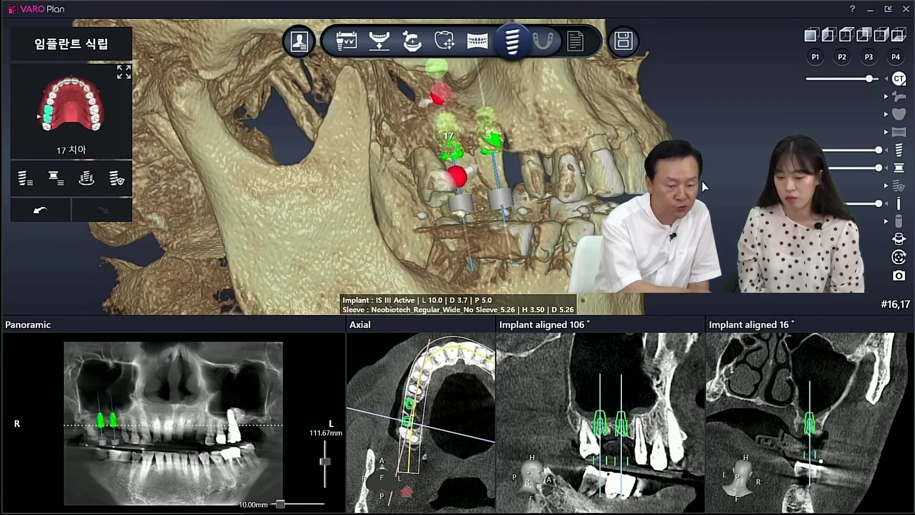
right_click_drag(608, 234, 602, 268)
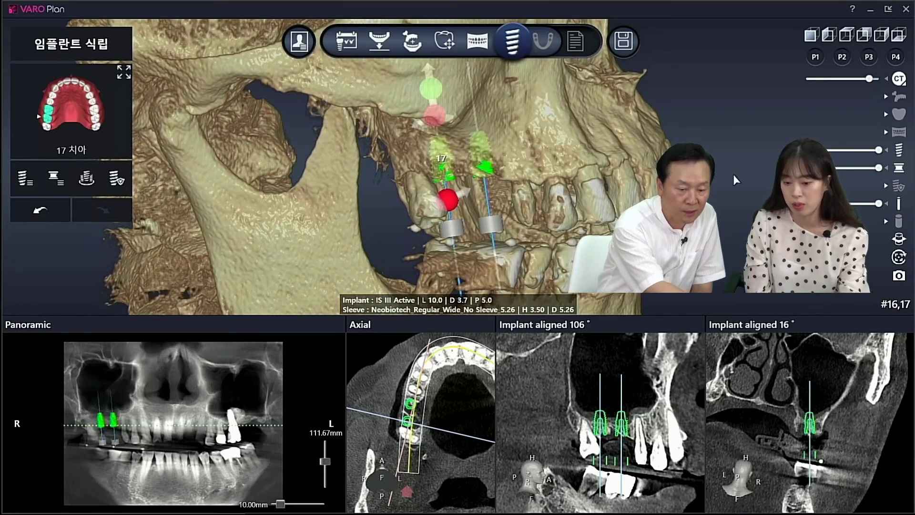
right_click(734, 192)
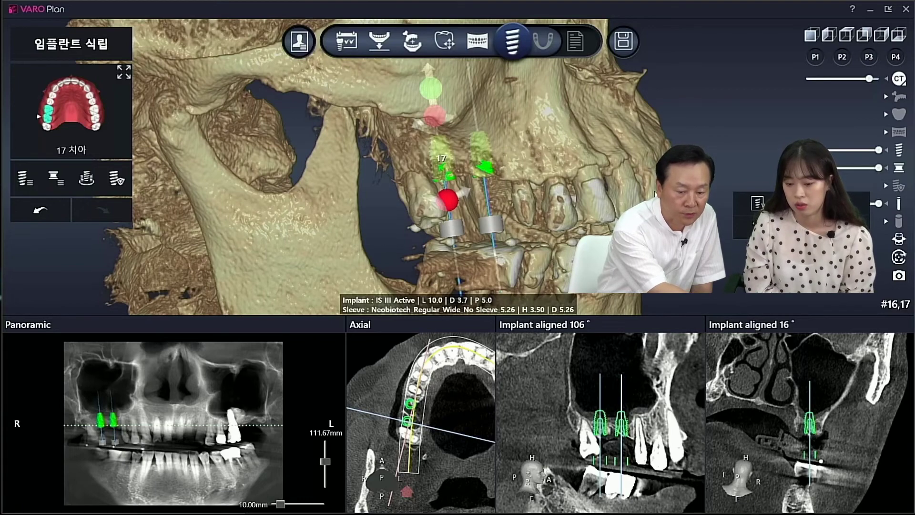
left_click(653, 181)
scroll(654, 182, "up", 1)
scroll(654, 182, "down", 2)
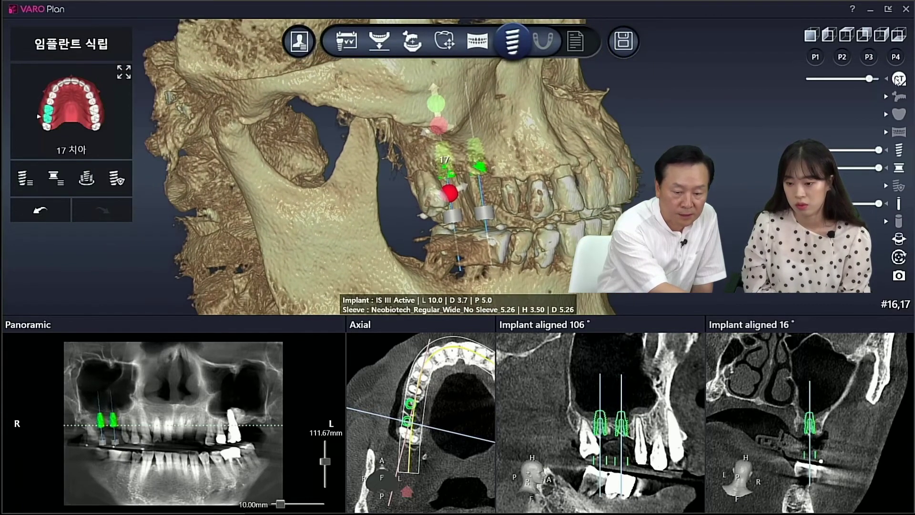
Step: Hide the CT data to inspect the tooth 16 and 17 implants on their own, and show the CT data again
left_click(899, 80)
left_click_drag(662, 224, 733, 214)
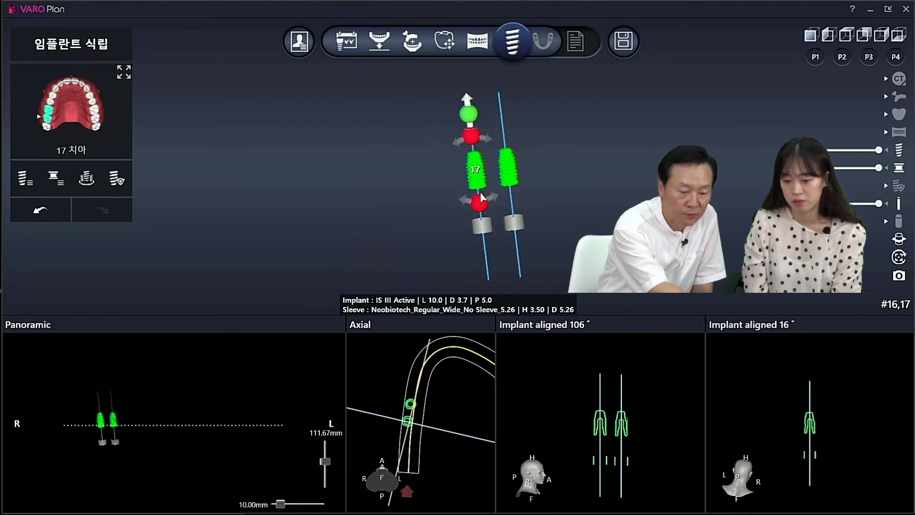
left_click_drag(627, 190, 624, 197)
left_click(899, 79)
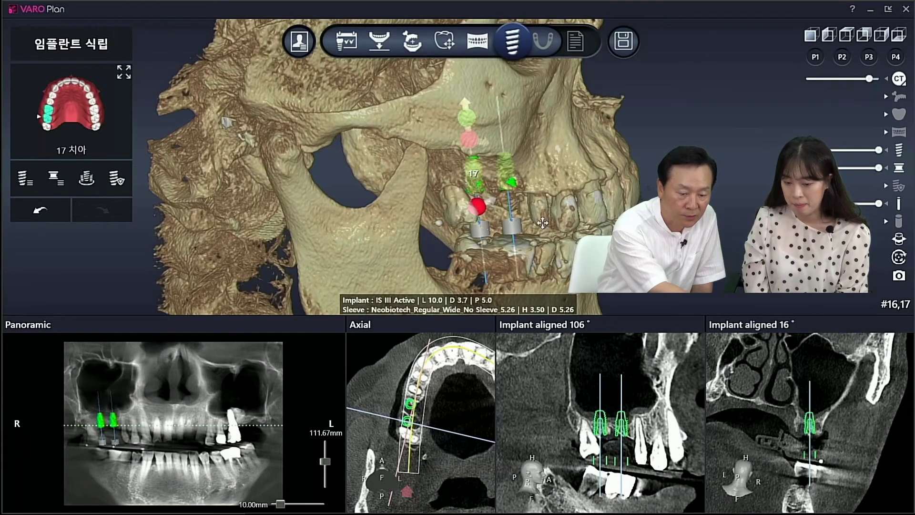
middle_click_drag(543, 223, 500, 158)
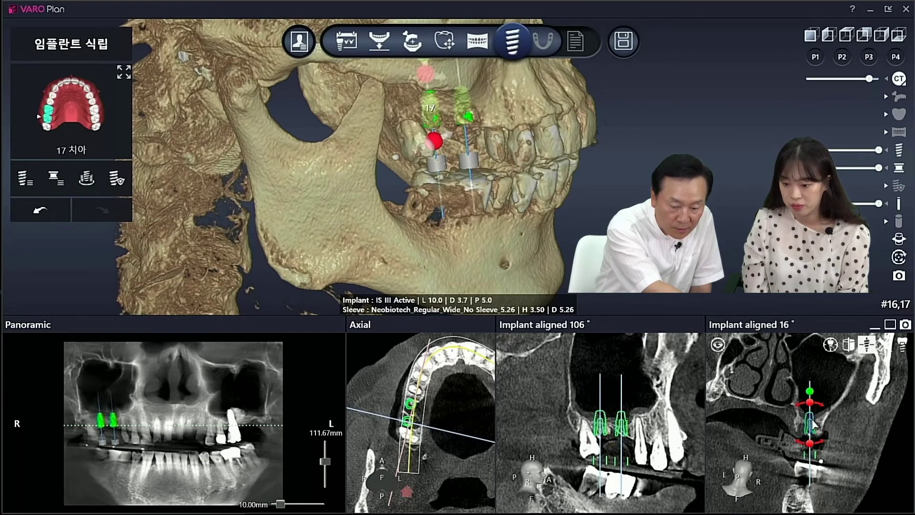
Step: Adjust the tooth 17 implant's tilt slightly in the enlarged Implant aligned 16° view, and close the enlarged view
left_click(890, 325)
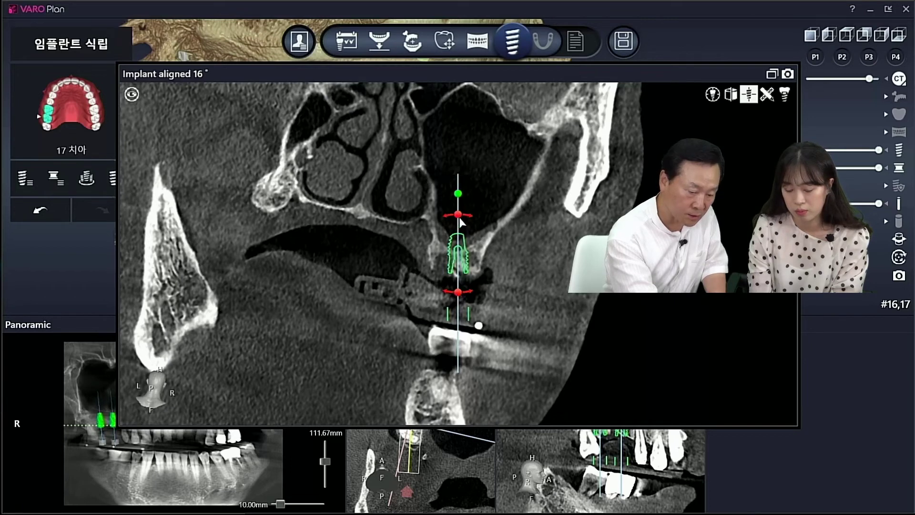
left_click_drag(459, 215, 466, 225)
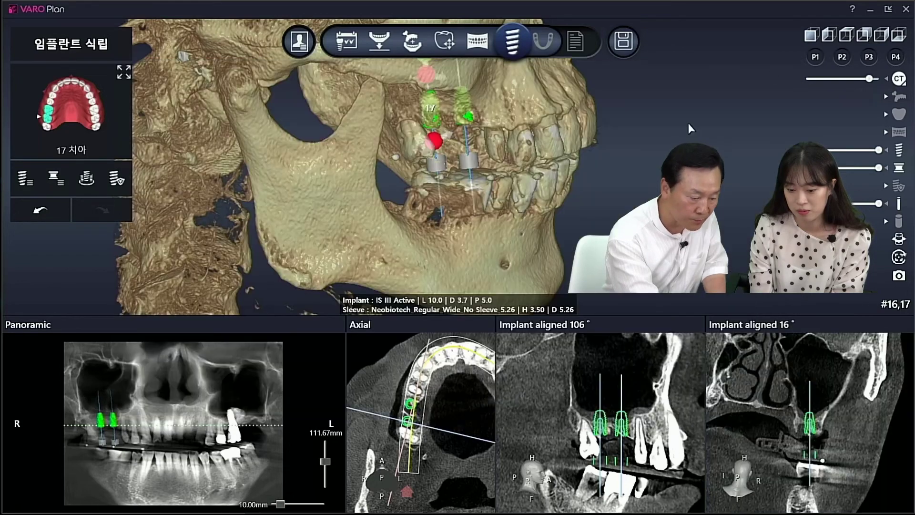
left_click(772, 74)
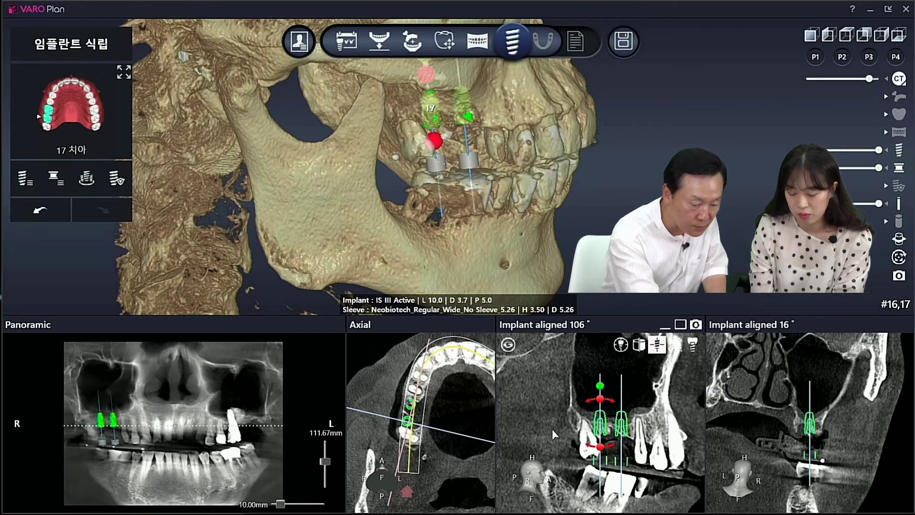
Step: Examine the tooth 16 and 17 implants relative to the neighbouring roots across slices in the enlarged Axial view, and close it
scroll(117, 421, "up", 2)
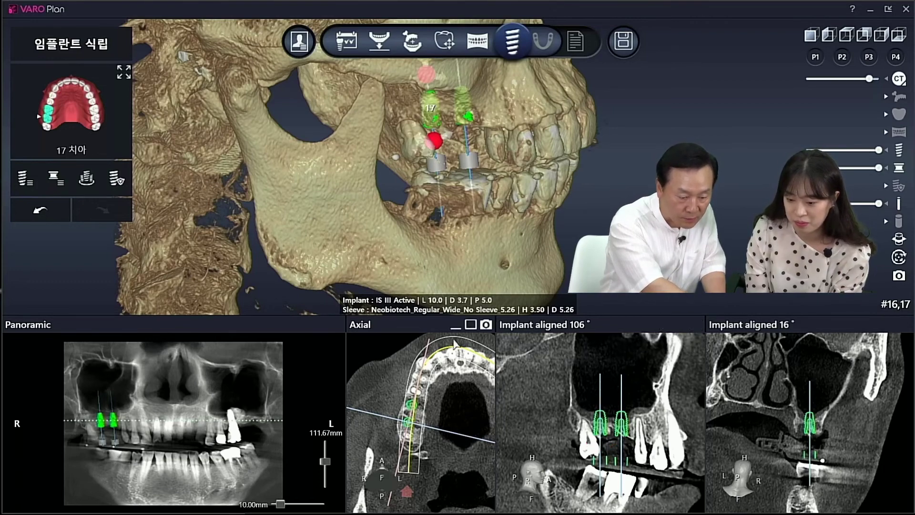
left_click(471, 324)
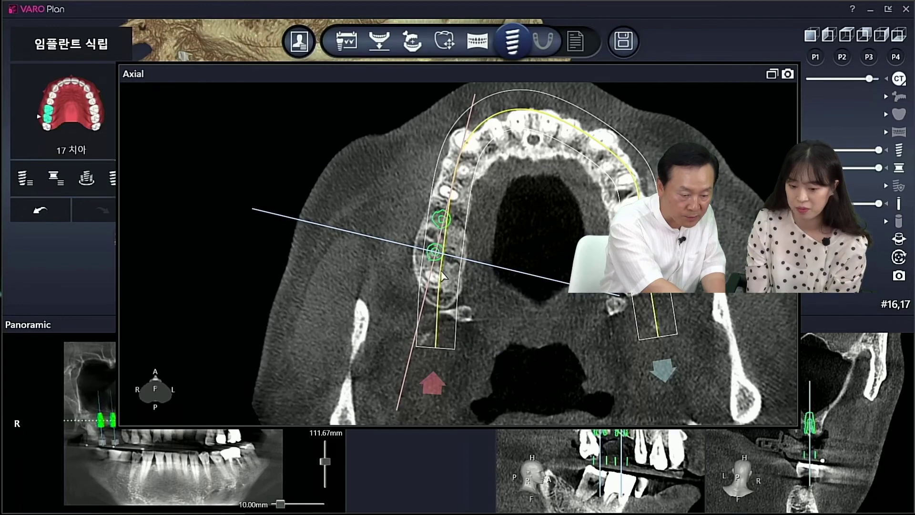
scroll(472, 264, "down", 4)
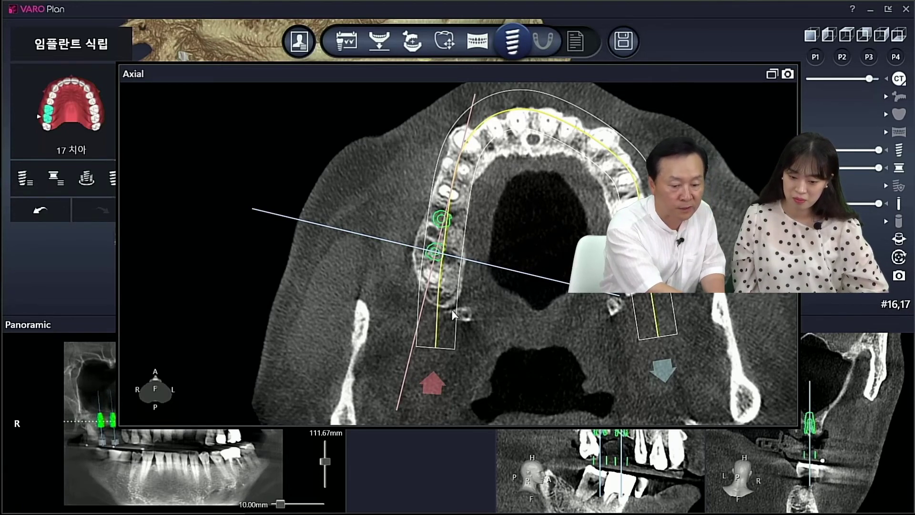
left_click(772, 75)
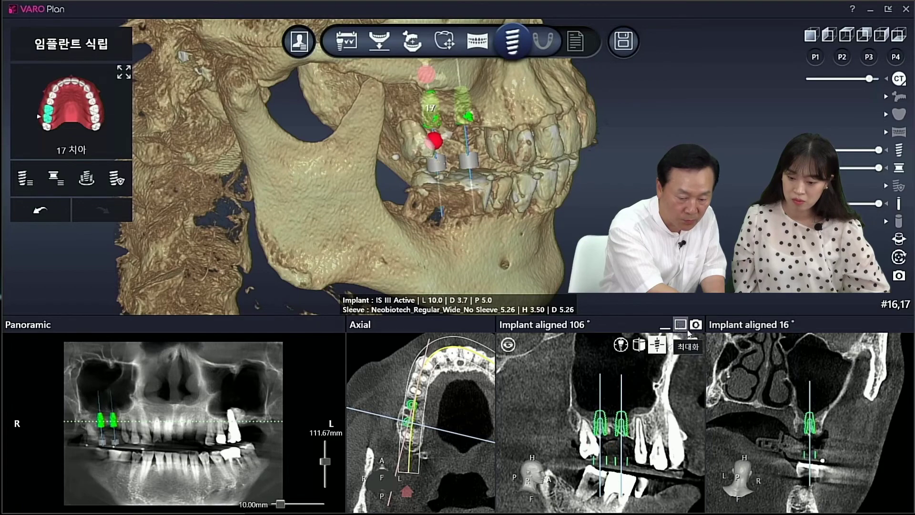
Step: Nudge the tooth 17 implant in the enlarged Implant aligned 16° view, and switch the cross-sections to the Orthogonal and Tangential views
left_click(890, 325)
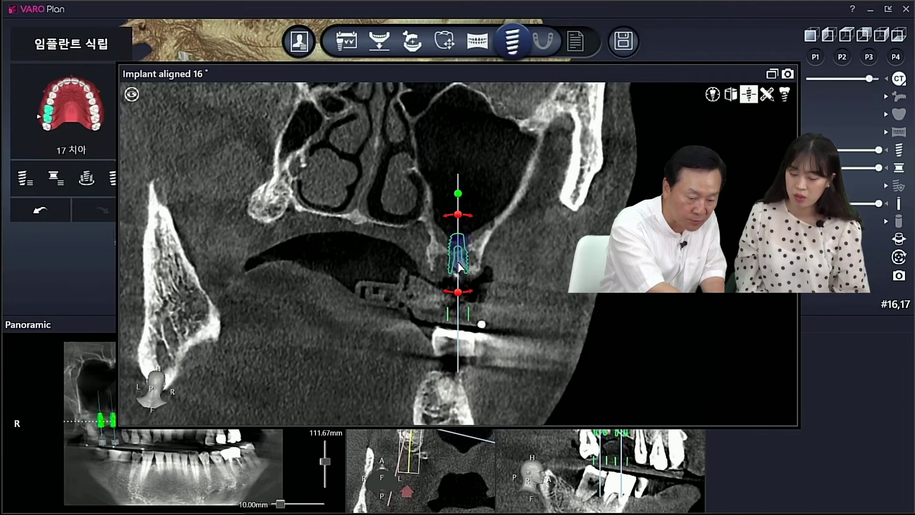
left_click_drag(459, 267, 462, 262)
mouse_move(464, 261)
left_mouse_down()
mouse_move(466, 270)
mouse_move(441, 266)
mouse_move(463, 264)
left_mouse_up()
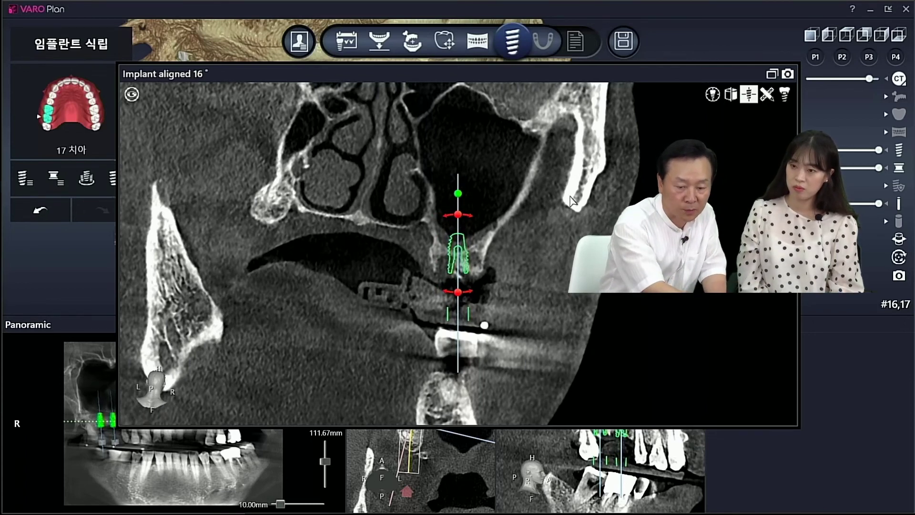
left_click(772, 74)
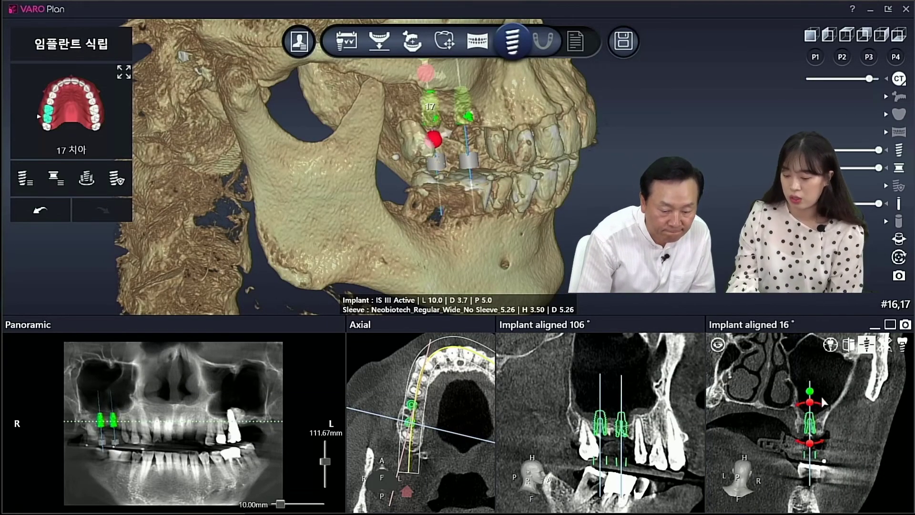
left_click(866, 347)
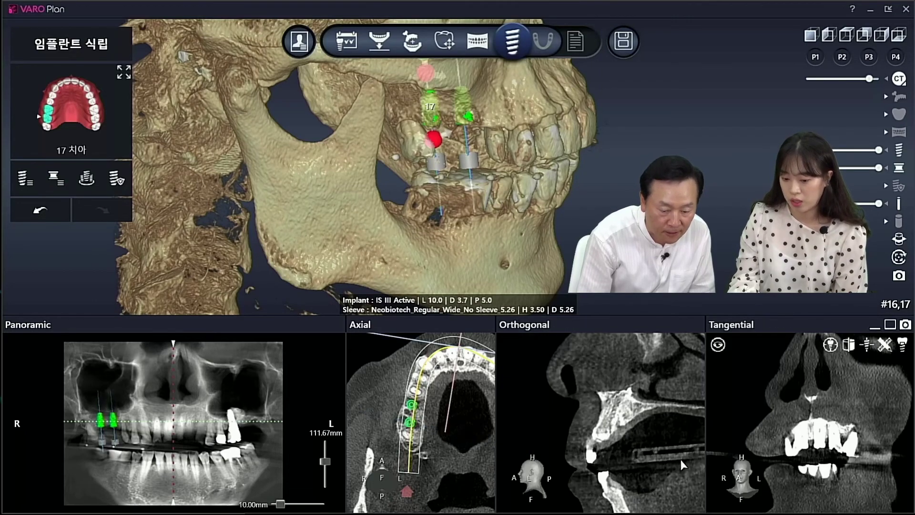
Step: Move the cross-section to the tooth 16 implant and examine its surrounding bone across slices in the enlarged Orthogonal view
left_click_drag(170, 383, 112, 384)
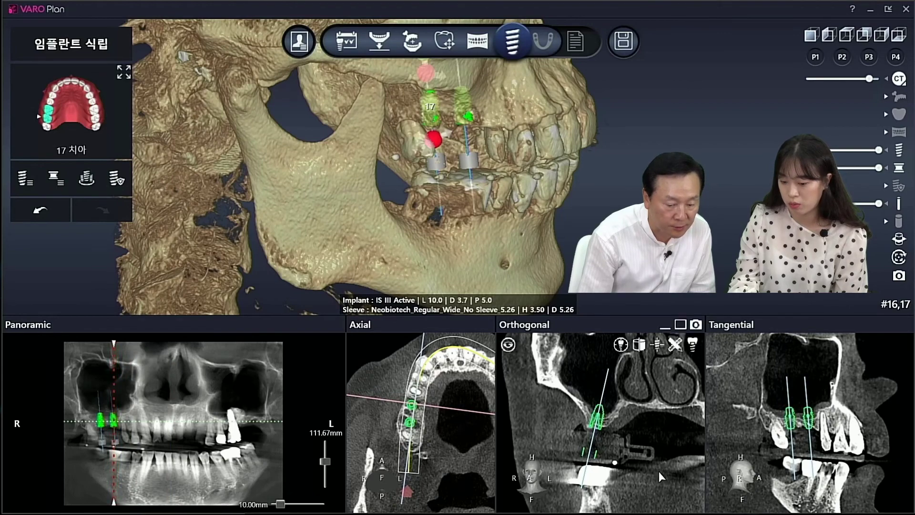
left_click(681, 325)
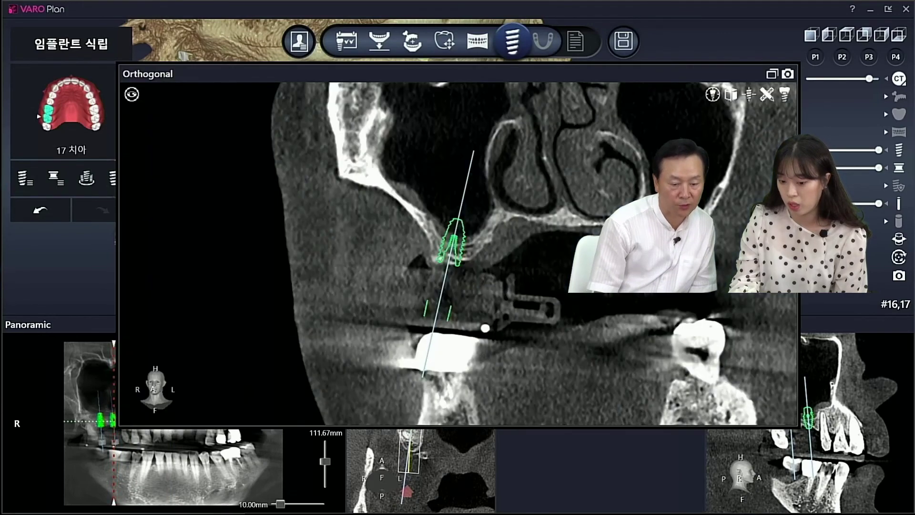
scroll(457, 254, "down", 2)
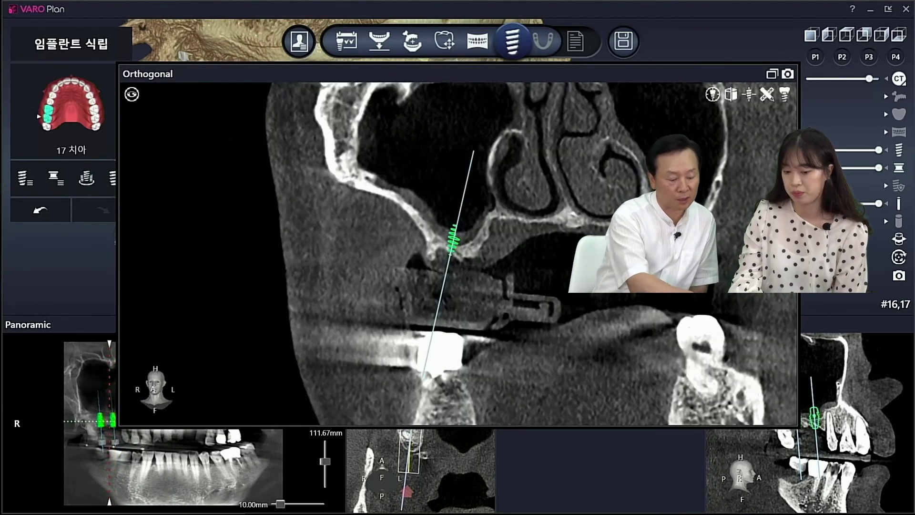
scroll(457, 254, "down", 1)
scroll(606, 288, "down", 1)
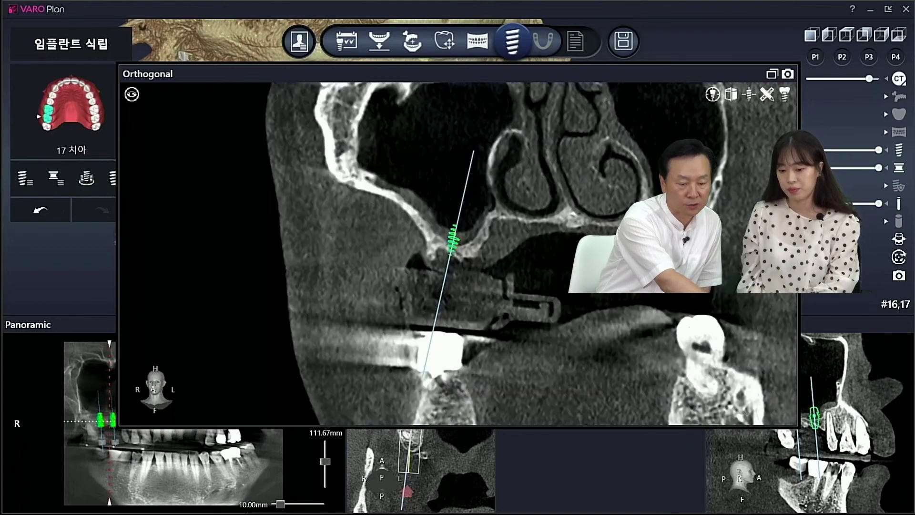
scroll(607, 289, "up", 1)
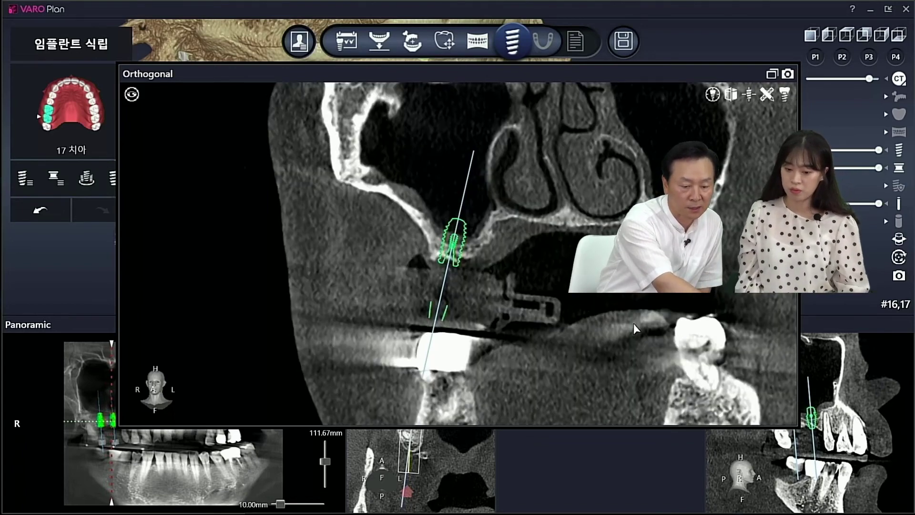
middle_click_drag(643, 329, 630, 322)
right_click_drag(647, 320, 640, 311)
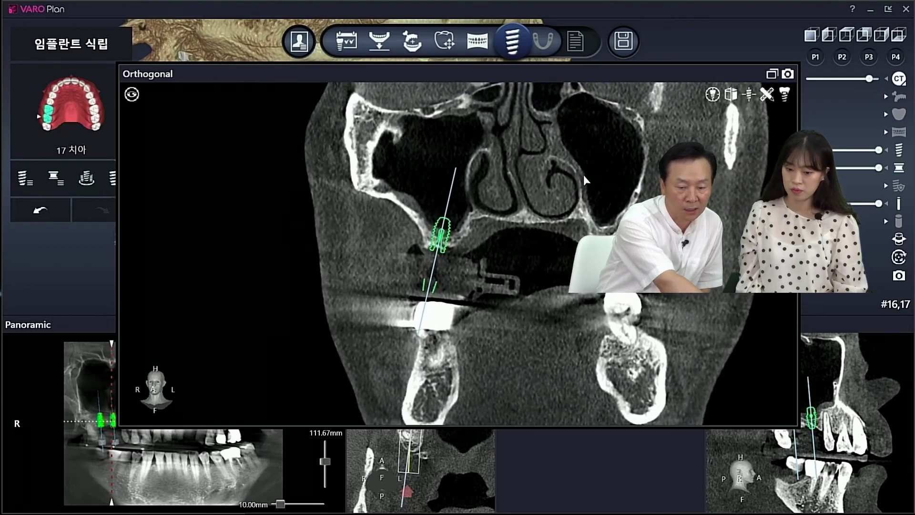
Step: Inspect the implants in the enlarged Implant aligned 16° and 106° views, and return the cross-section to its orthogonal orientation
left_click(749, 94)
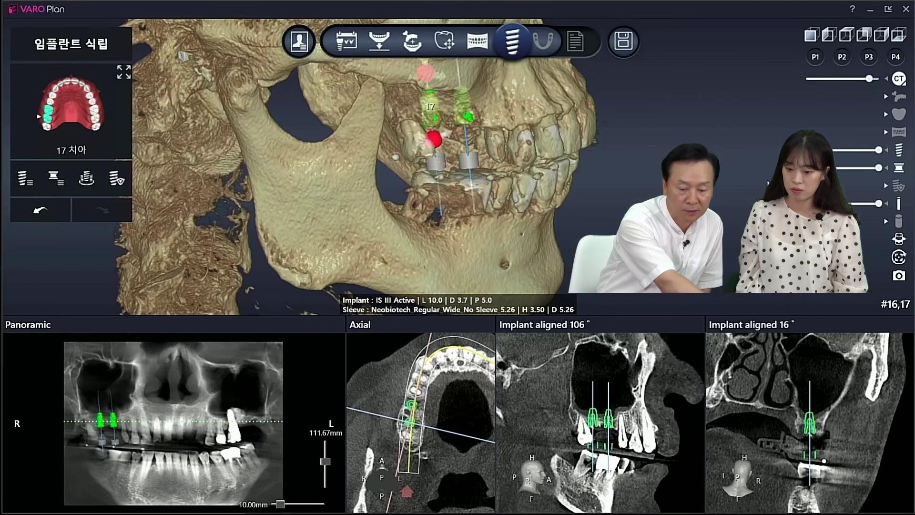
left_click(772, 73)
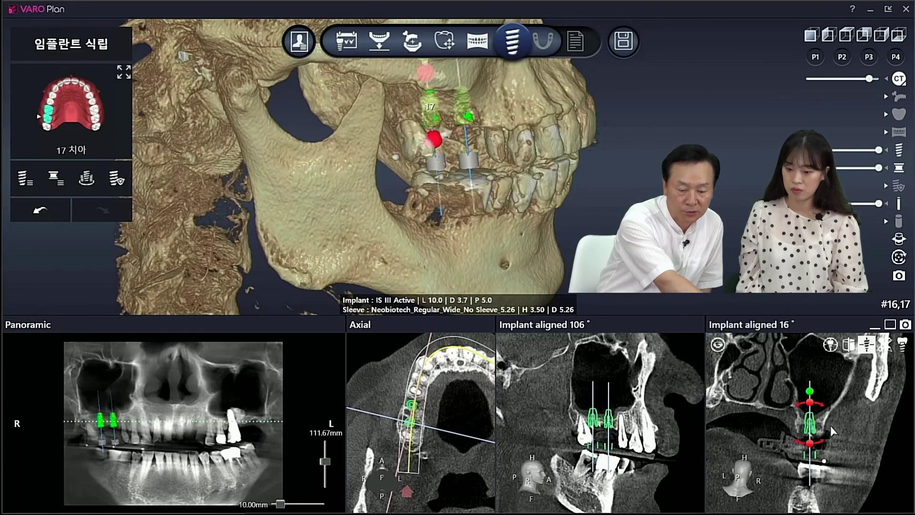
left_click(890, 326)
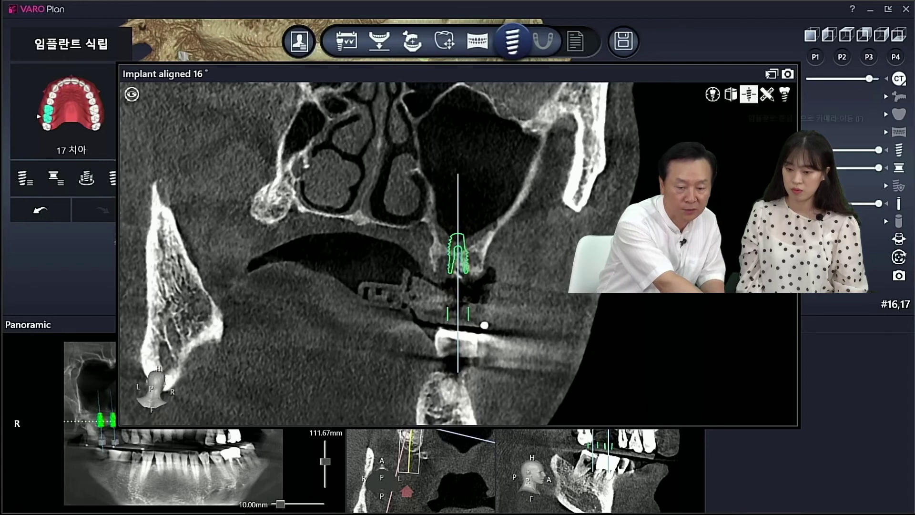
left_click(773, 74)
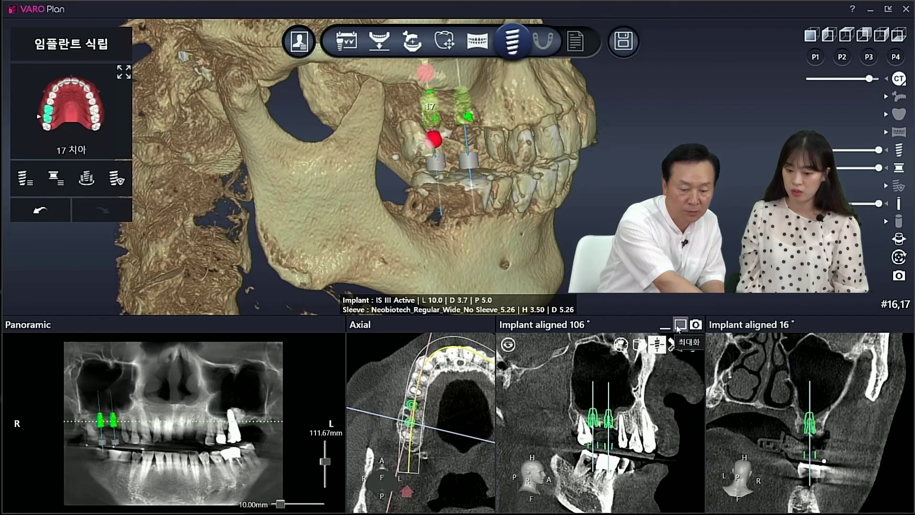
left_click(680, 324)
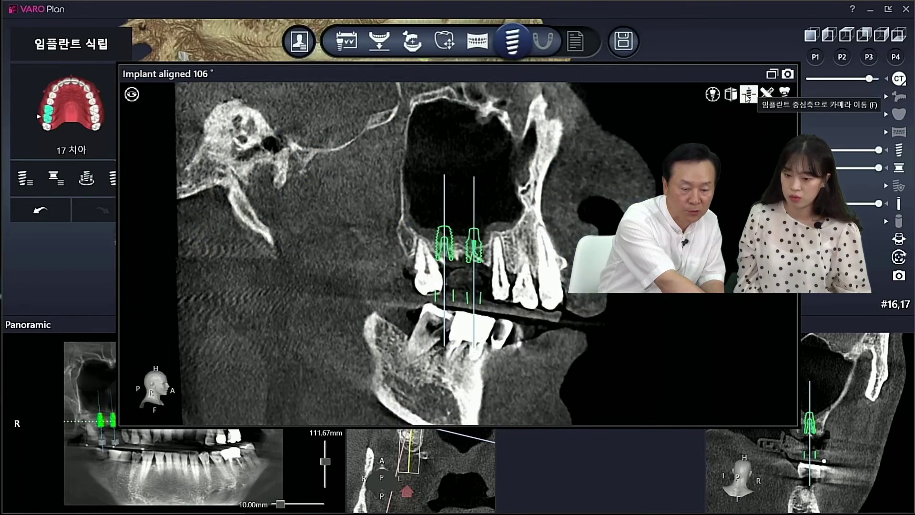
left_click(748, 95)
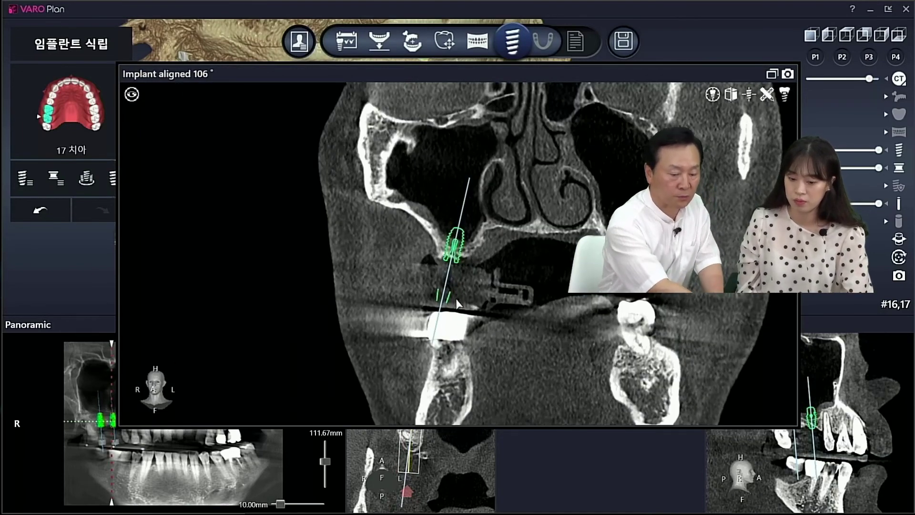
Step: Select the tooth 16 implant in the enlarged cross-section and tilt its axis to stand more upright
left_click(456, 249)
mouse_move(461, 213)
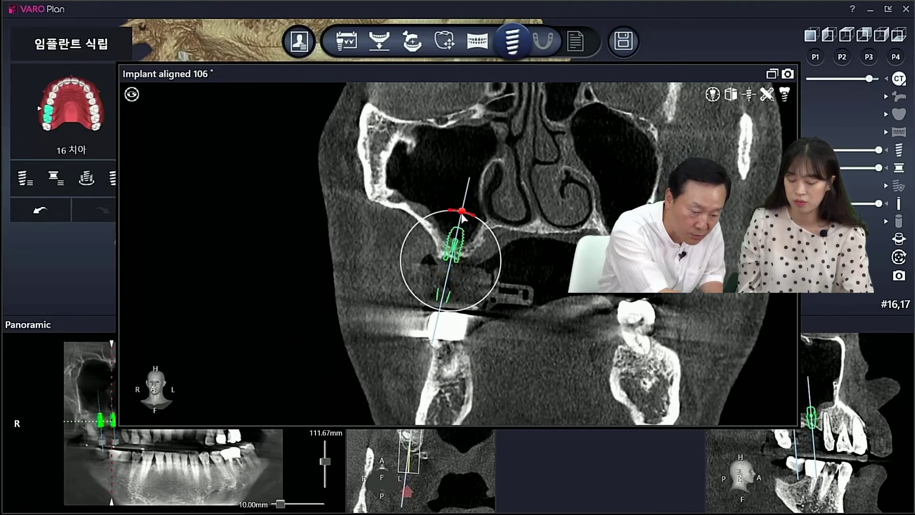
left_click_drag(461, 213, 454, 210)
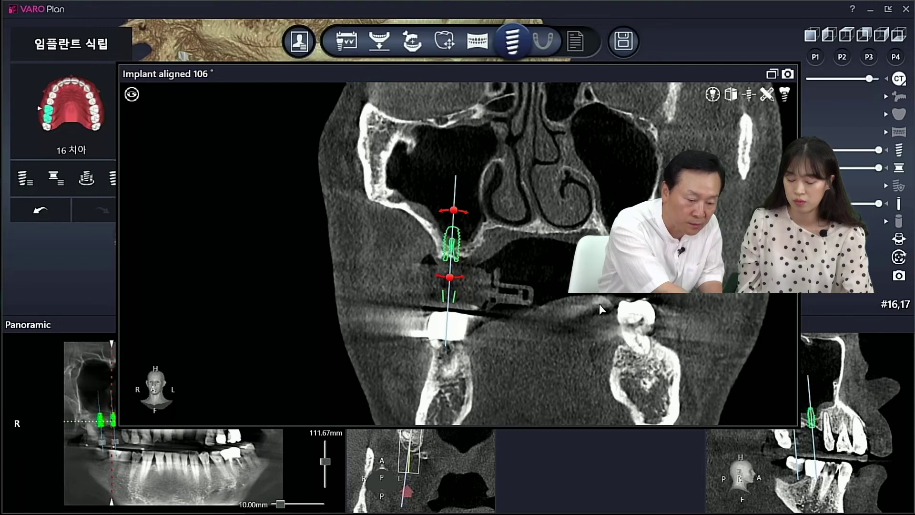
Step: Nudge the tooth 16 implant slightly upward and toward the patient's right in the enlarged cross-section, and close the enlarged view
right_click_drag(528, 310, 580, 332)
middle_click_drag(501, 321, 513, 302)
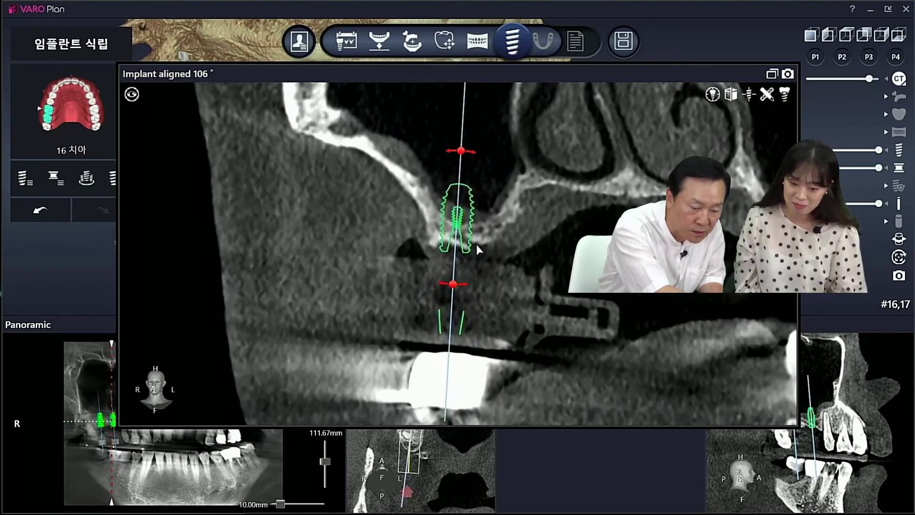
left_click_drag(457, 235, 457, 227)
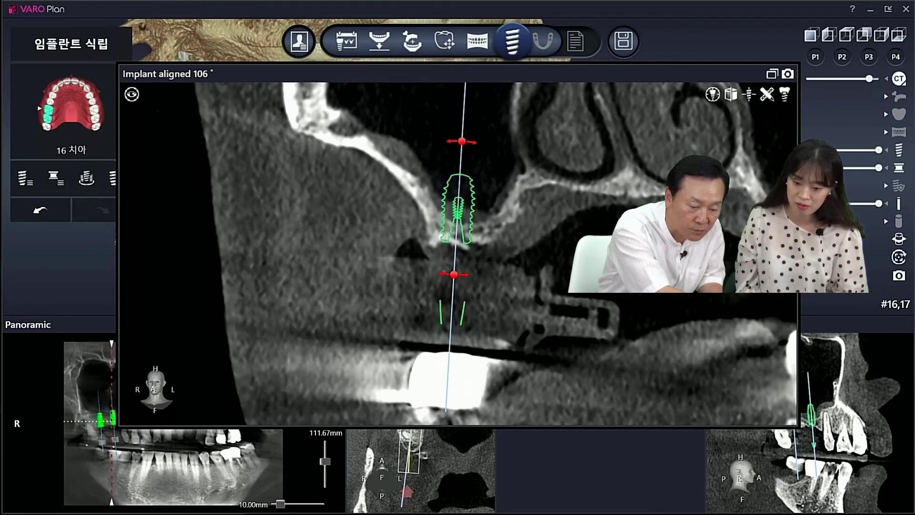
right_click_drag(647, 311, 469, 324)
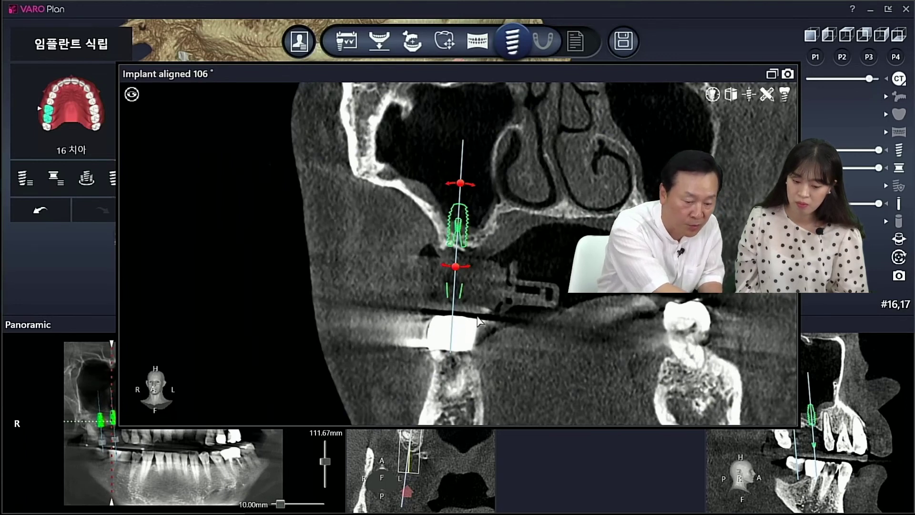
left_click_drag(458, 239, 455, 238)
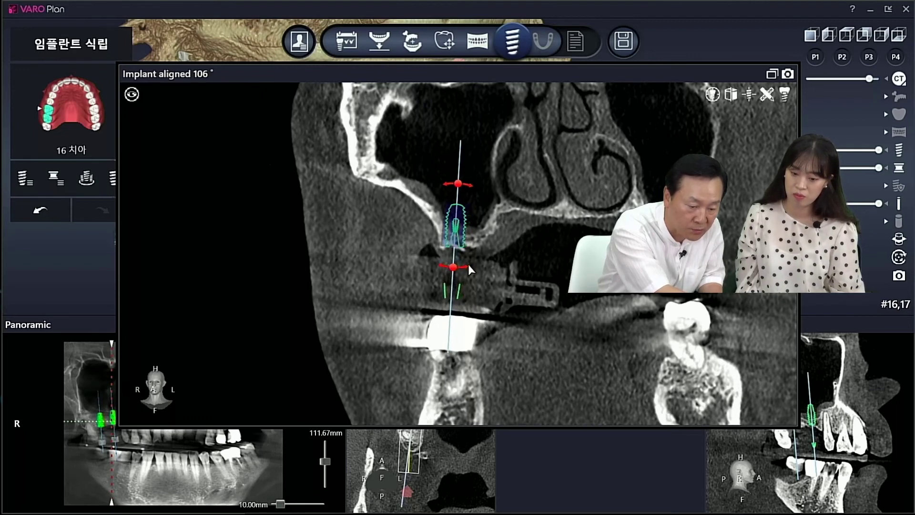
right_click_drag(643, 276, 639, 304)
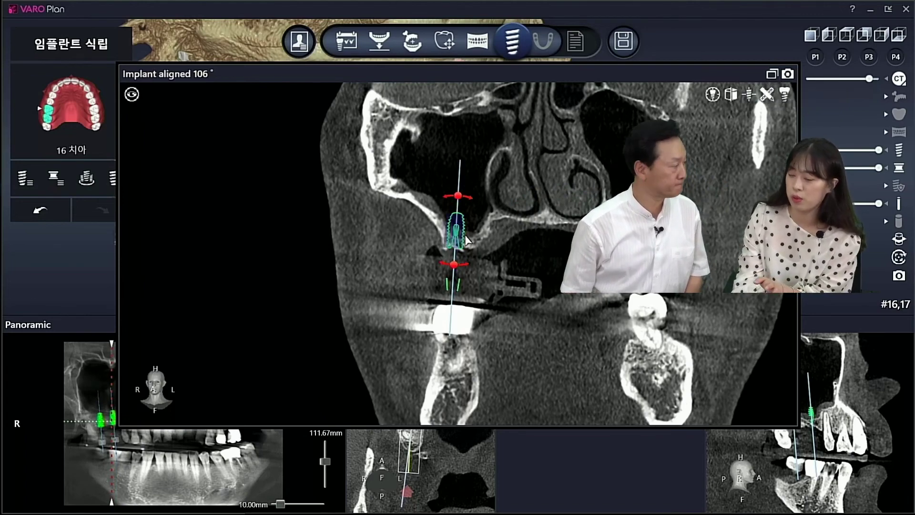
left_click(776, 79)
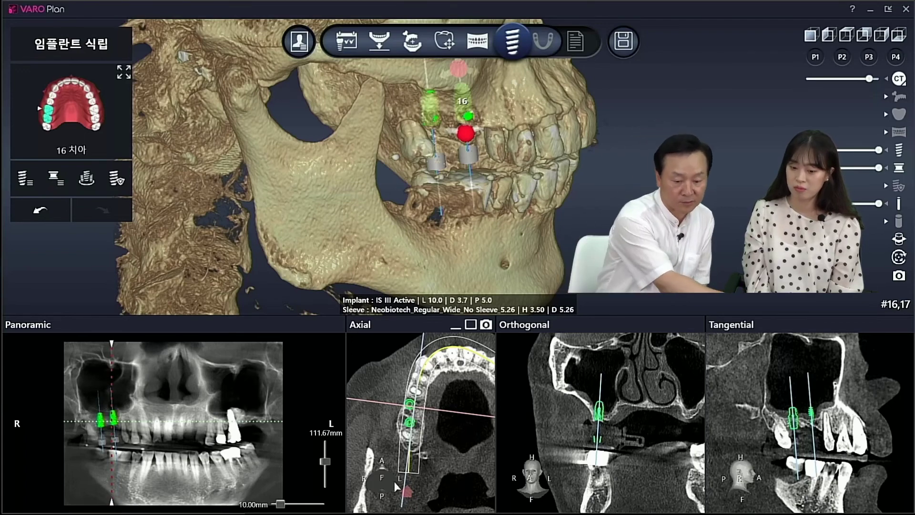
Step: Shift the tooth 16 implant slightly toward the patient's left and straighten it in the enlarged Orthogonal view, and restore the implant-aligned views
mouse_move(603, 511)
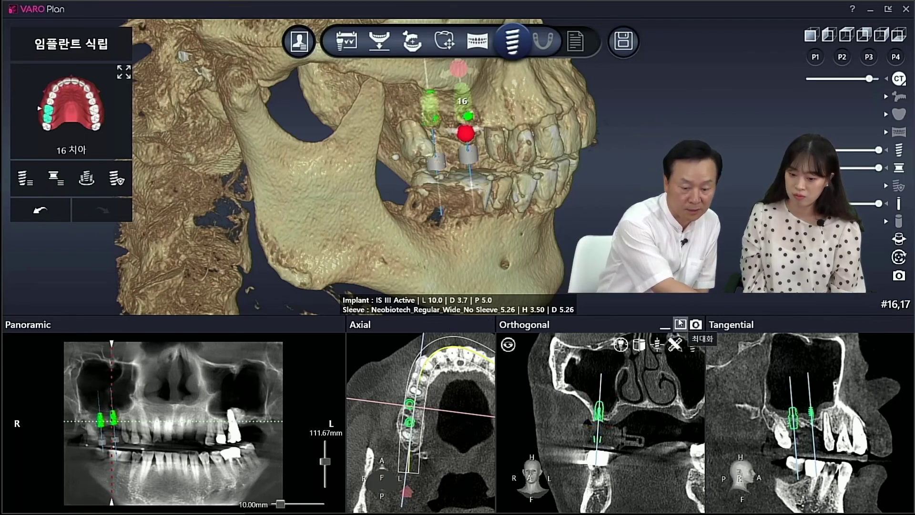
left_click(681, 324)
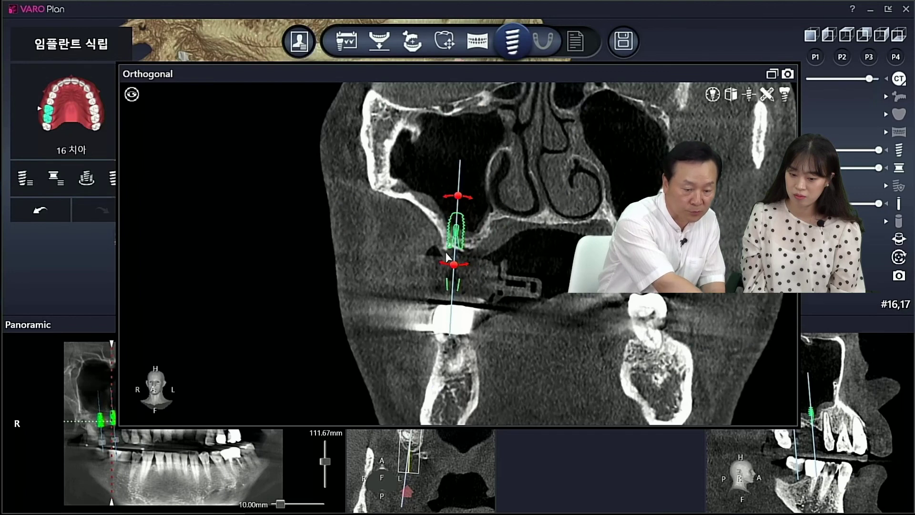
left_click_drag(456, 238, 460, 234)
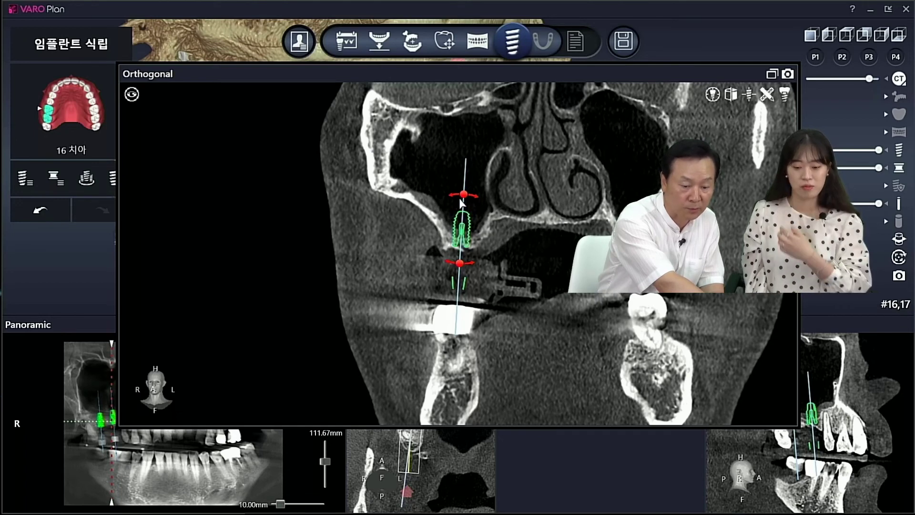
mouse_move(463, 194)
left_click_drag(463, 194, 460, 195)
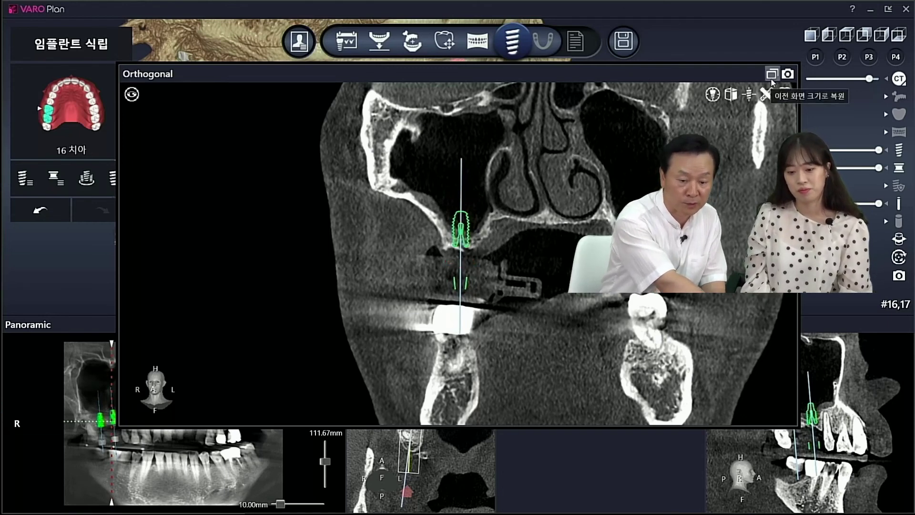
left_click(749, 95)
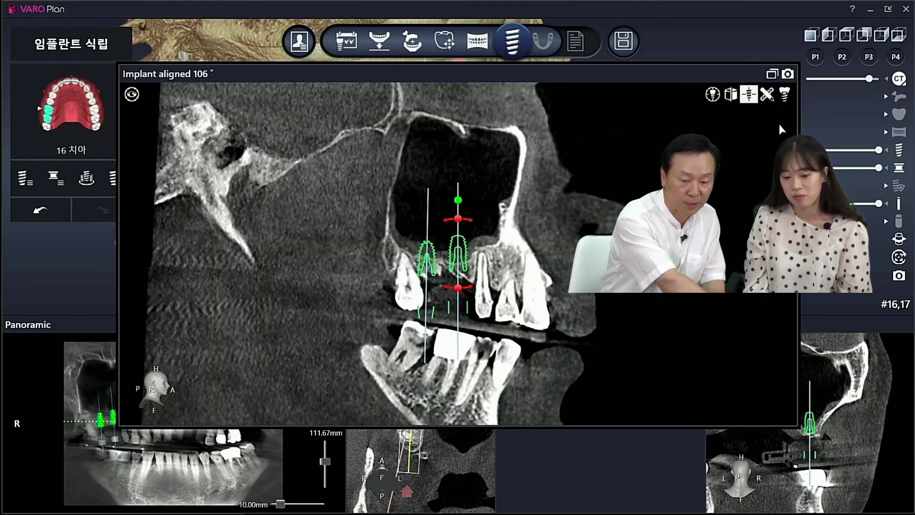
left_click(772, 74)
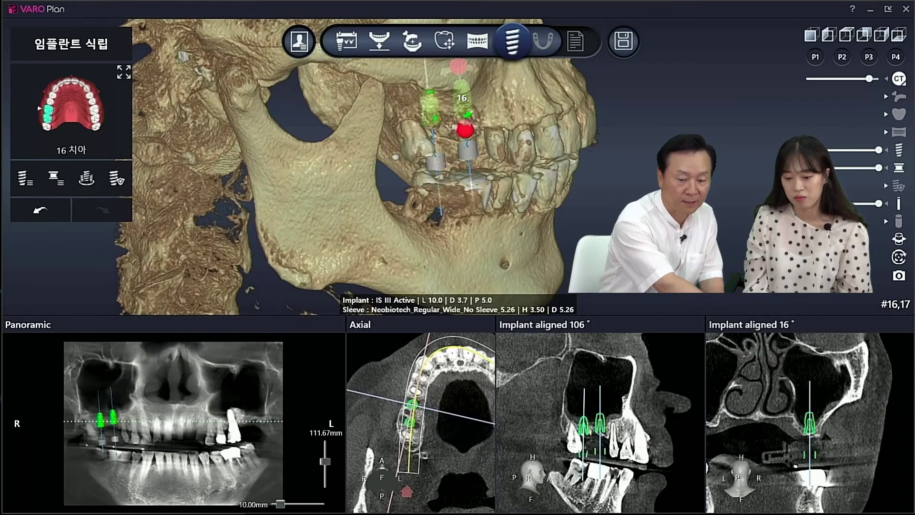
Step: Hide the CT data, adjust the tooth 16 implant's tilt slightly relative to the tooth 17 implant in 3D, and show the CT data again
left_click(900, 76)
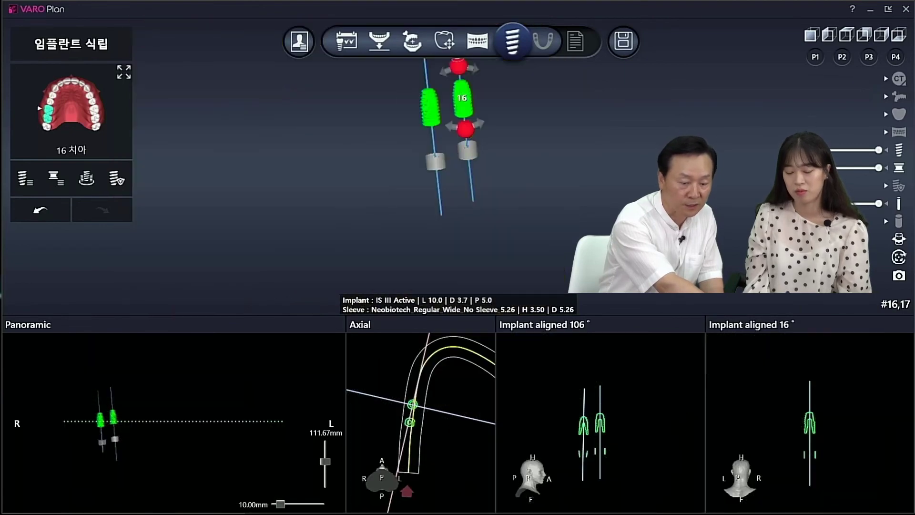
left_click_drag(639, 191, 491, 184)
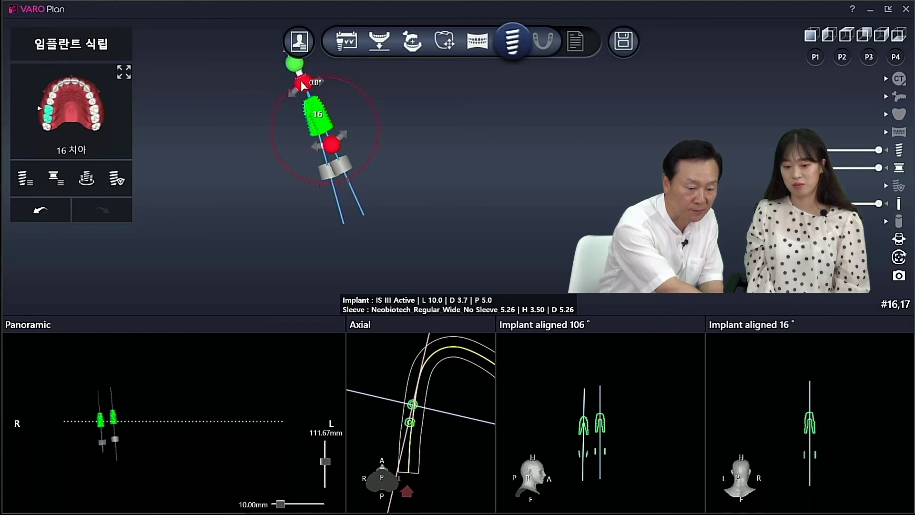
left_click_drag(302, 86, 310, 79)
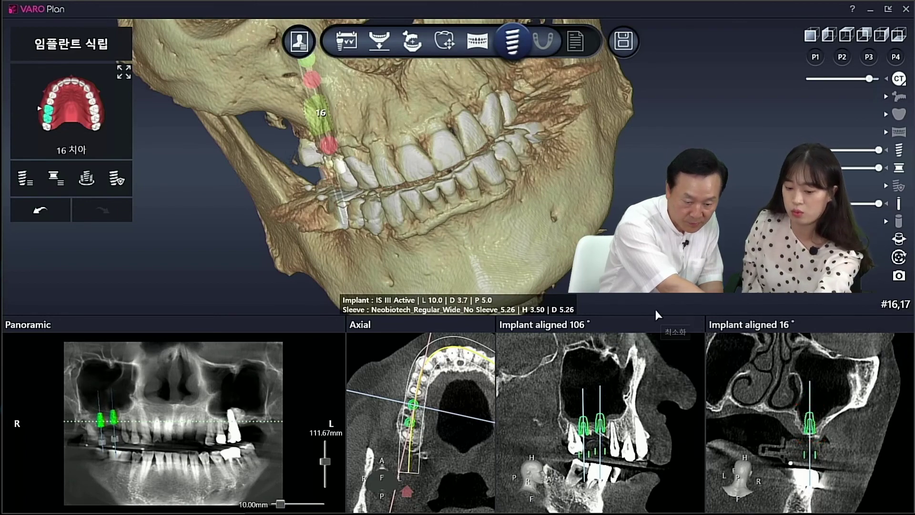
Step: Make the row of cross-section views taller and select the tooth 17 implant in the Implant aligned 106° view
left_click_drag(653, 313, 653, 254)
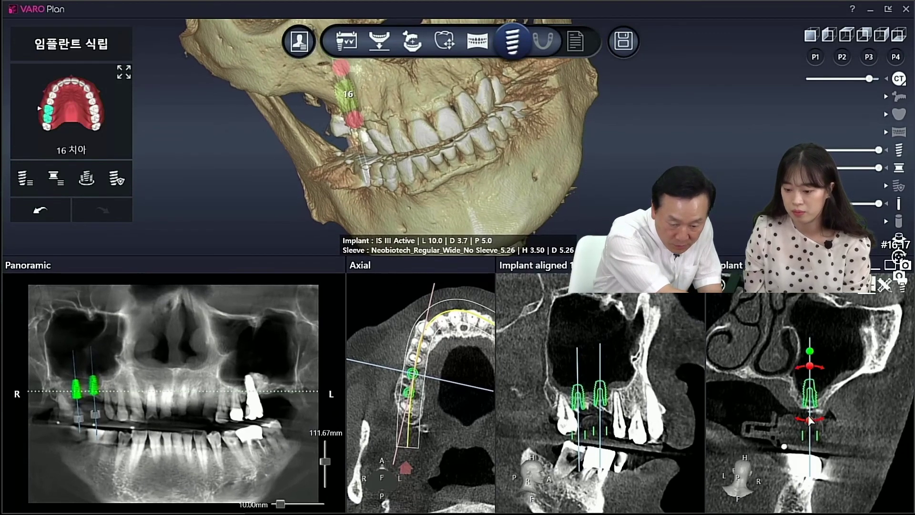
left_click(578, 402)
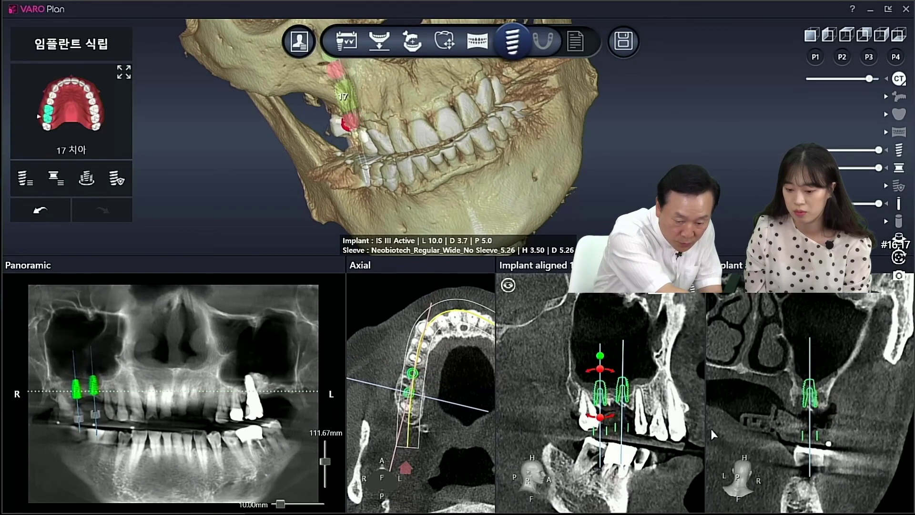